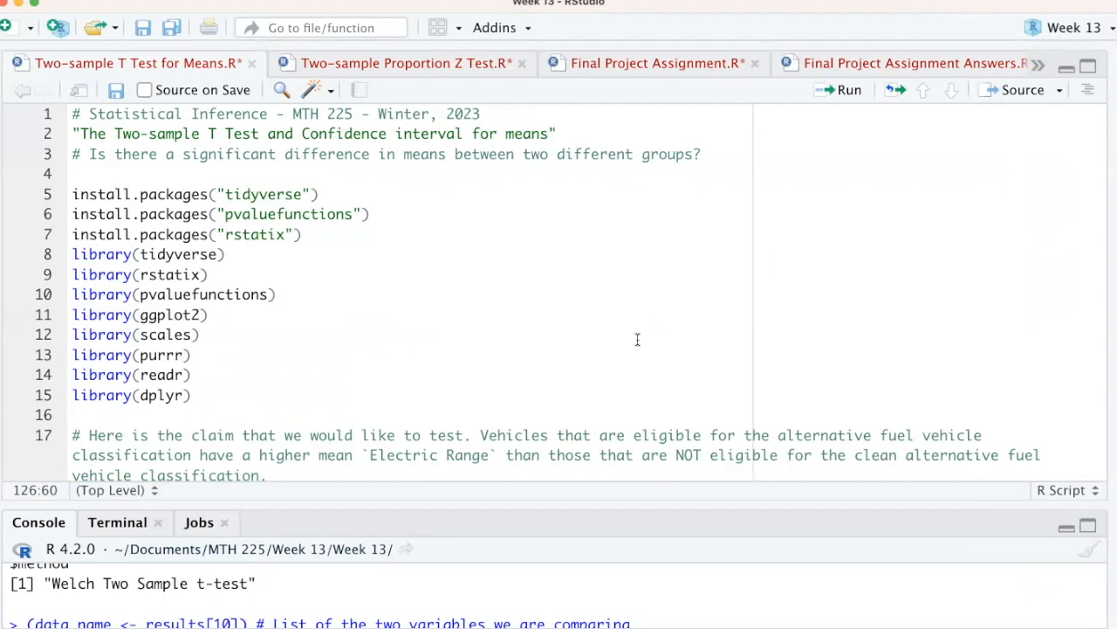
Run glimpse(ElectricCars) on line 23 and enlarge the console to show the full output
scroll(638, 339, "down", 5)
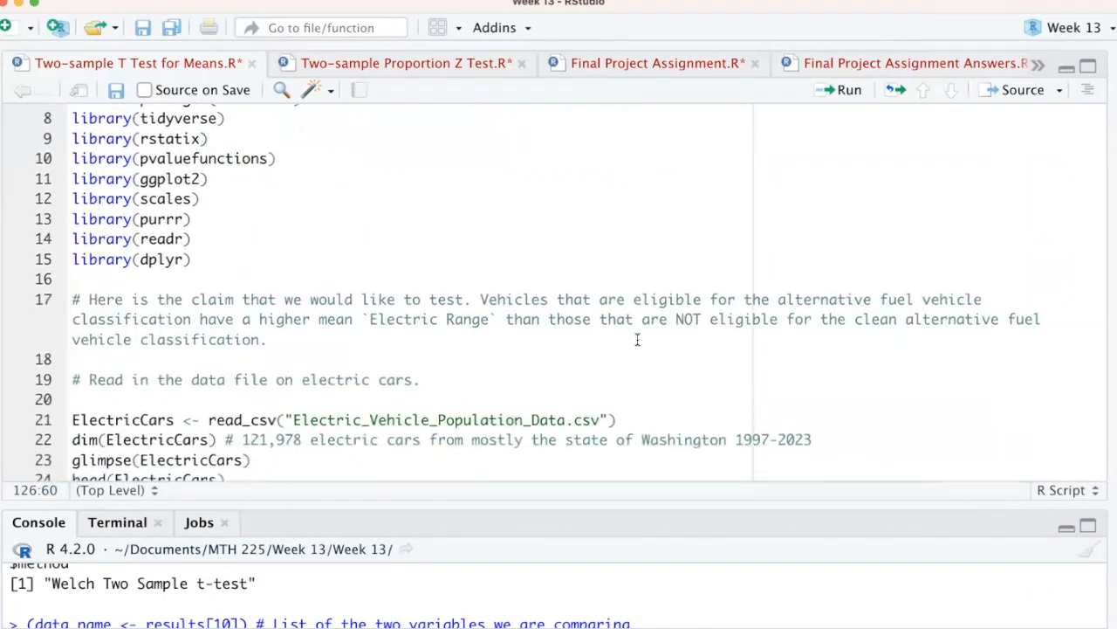
scroll(637, 340, "down", 1)
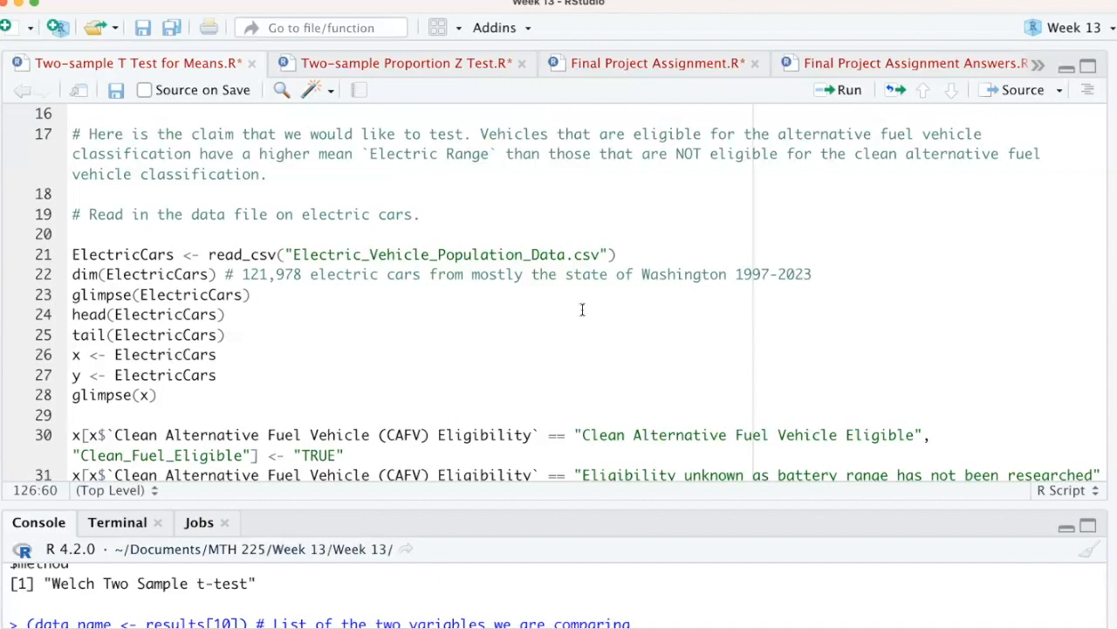
scroll(581, 308, "down", 5)
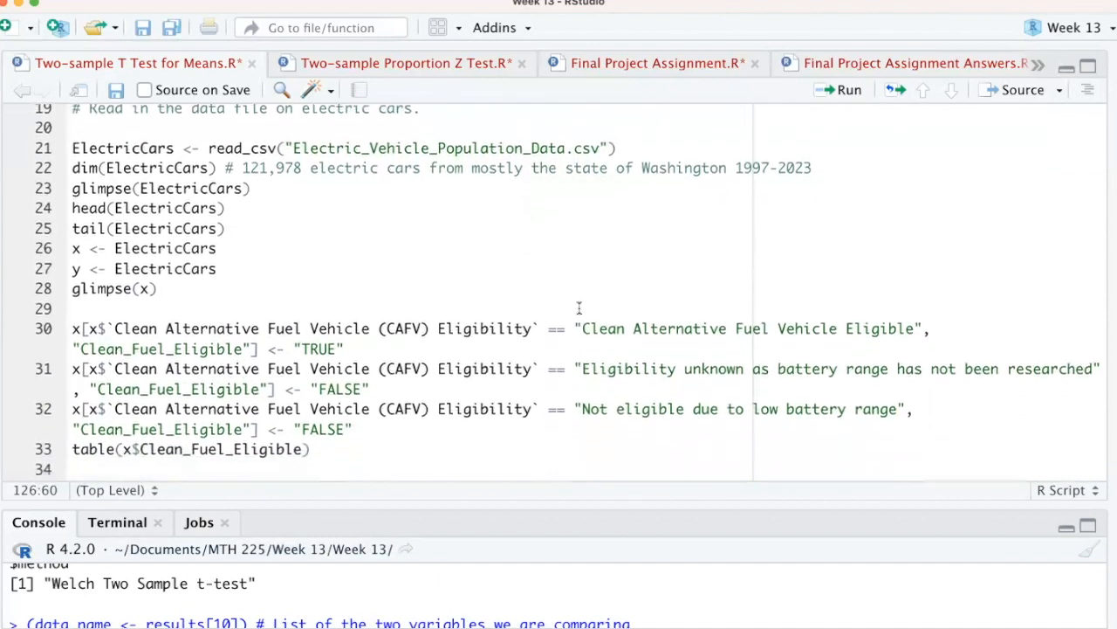
scroll(579, 307, "down", 1)
left_click(332, 161)
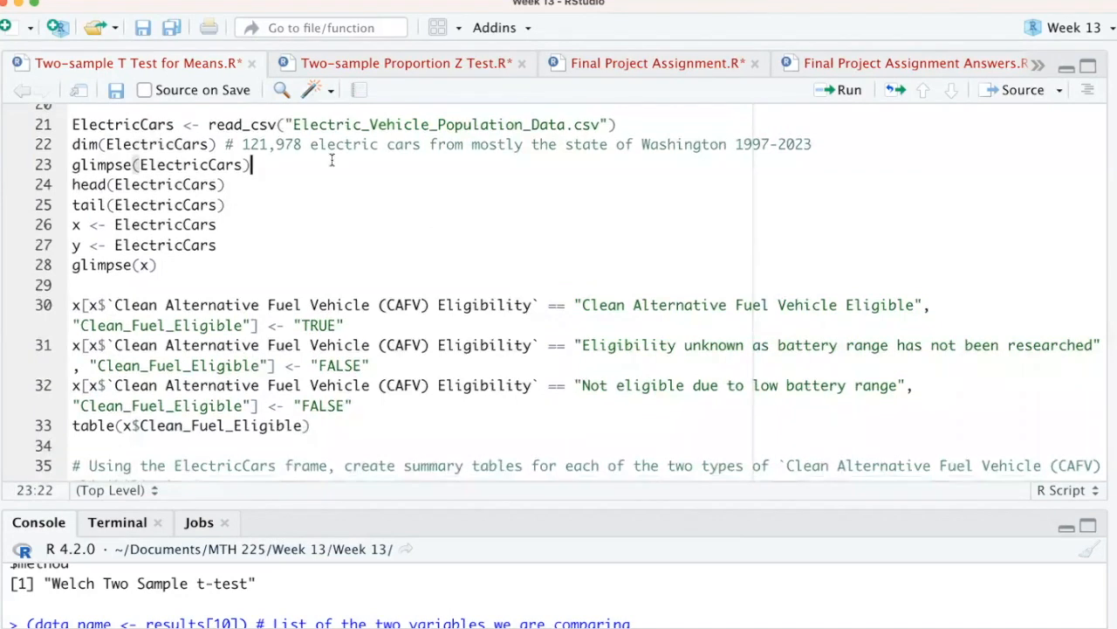
key("ctrl+Return")
left_click_drag(383, 507, 404, 58)
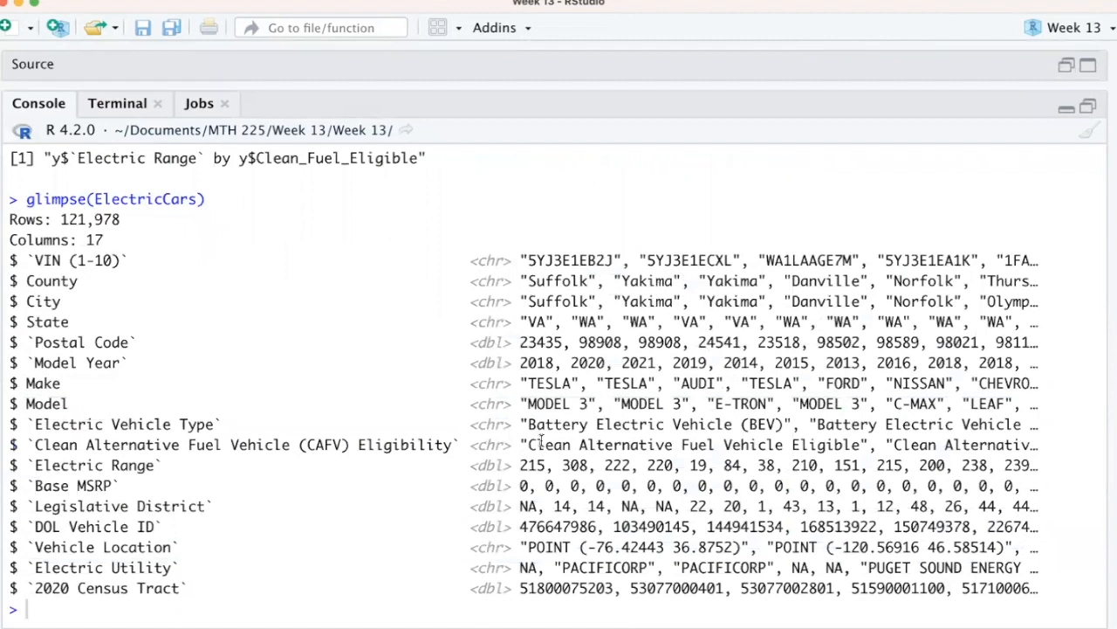
Examine the Clean Alternative Fuel Vehicle (CAFV) Eligibility and Electric Range variables, including their data types and sample values, in the glimpse output
double_click(651, 444)
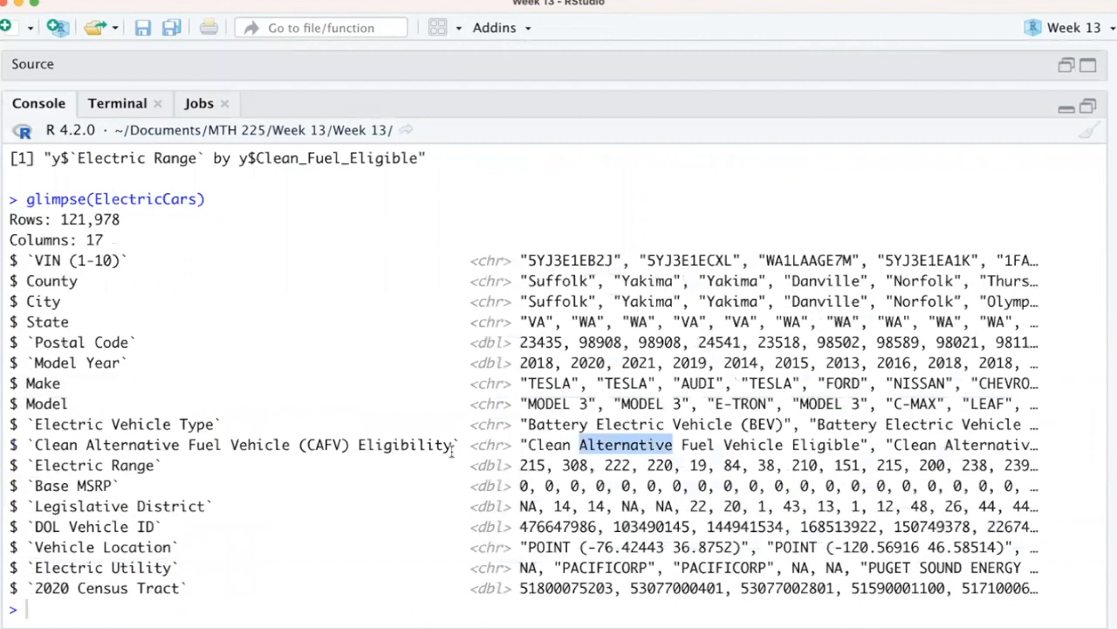
left_click_drag(35, 442, 452, 444)
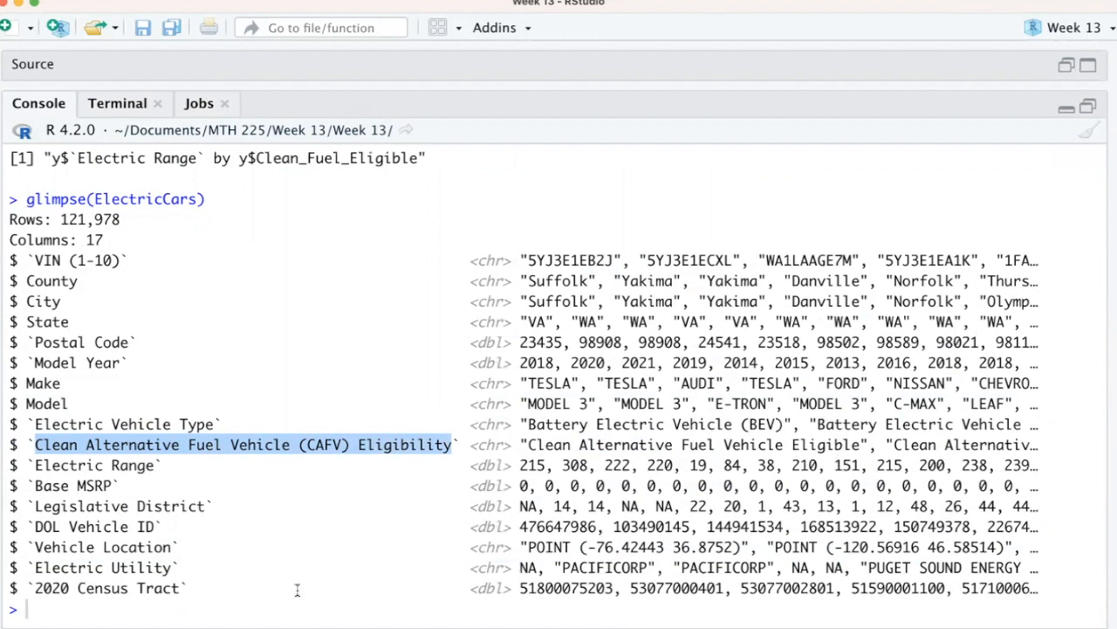
left_click(92, 469)
left_click_drag(93, 469, 138, 469)
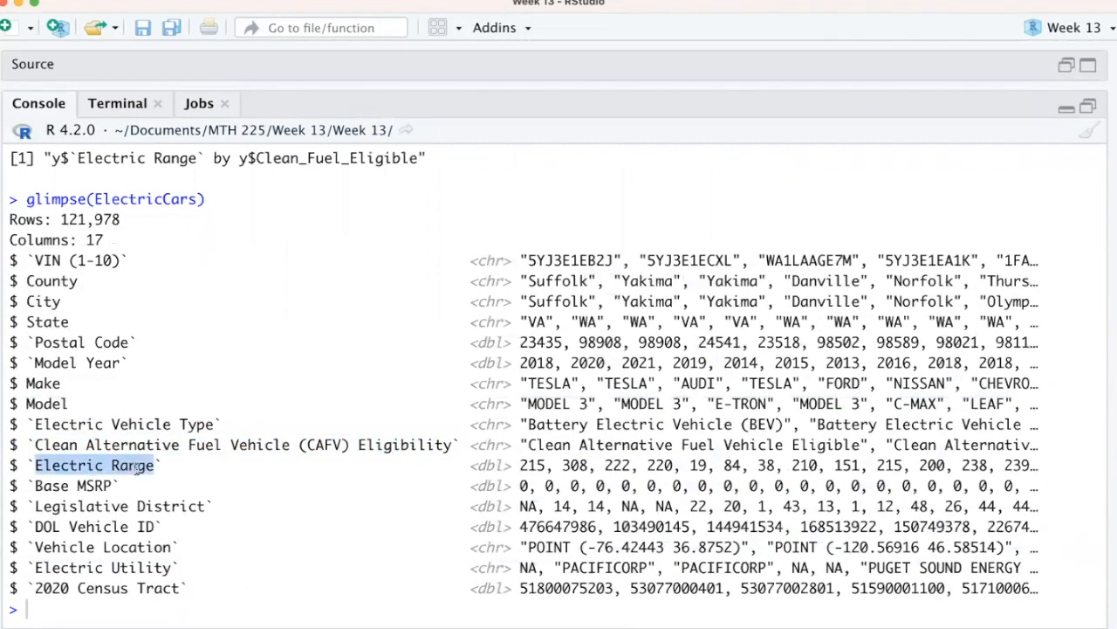
left_click_drag(520, 465, 646, 465)
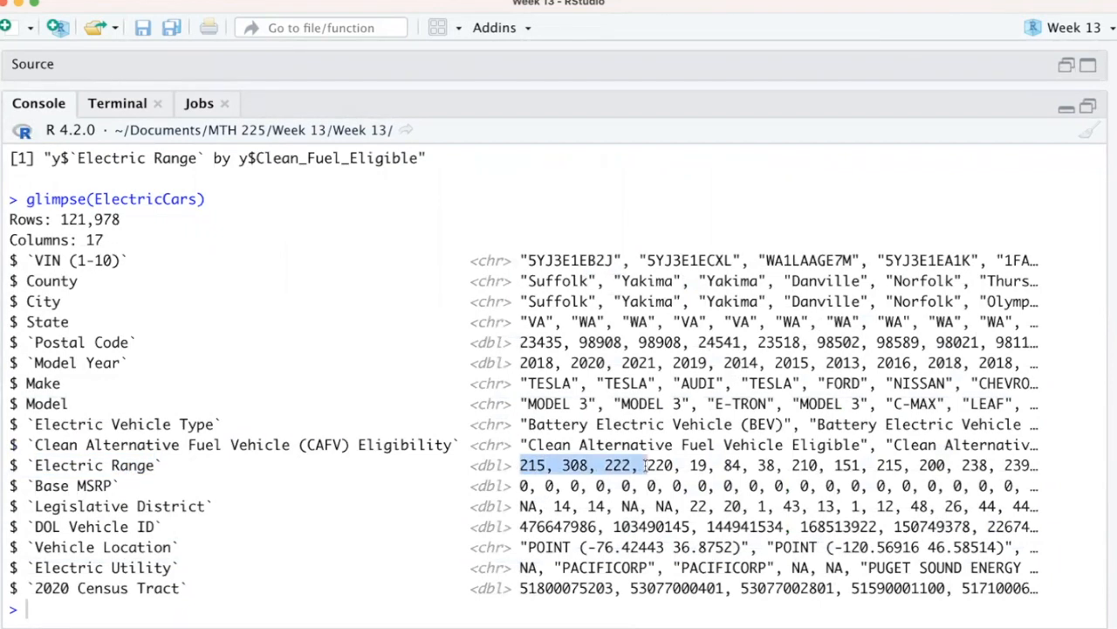
double_click(492, 466)
left_click_drag(521, 466, 712, 468)
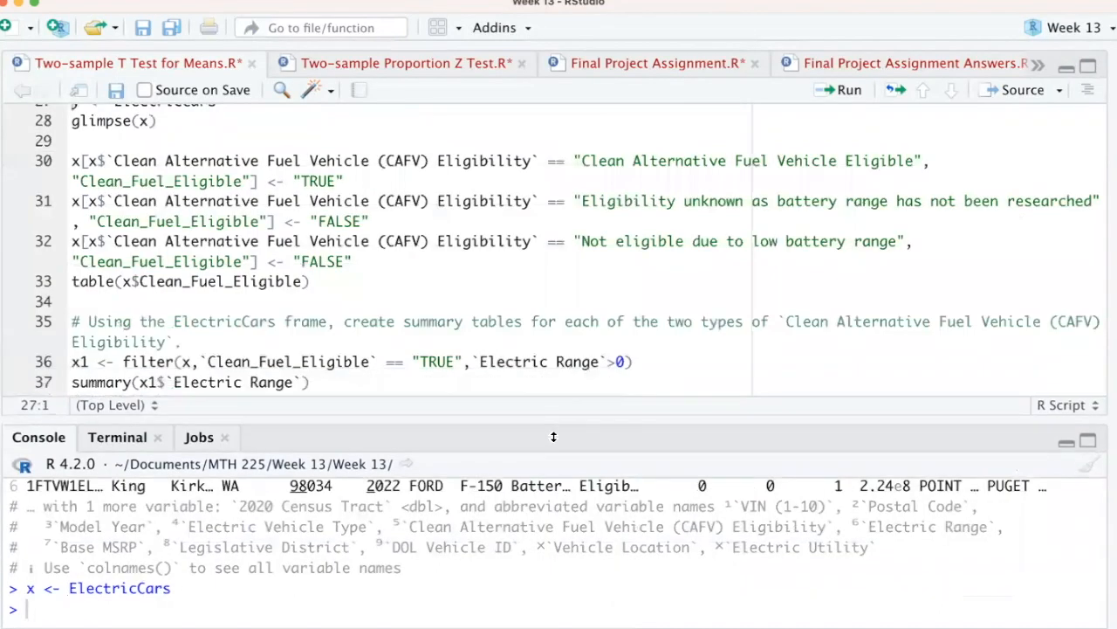
Assign the ElectricCars data frame to x and y, and run glimpse(x)
scroll(218, 245, "up", 3)
left_click(217, 240)
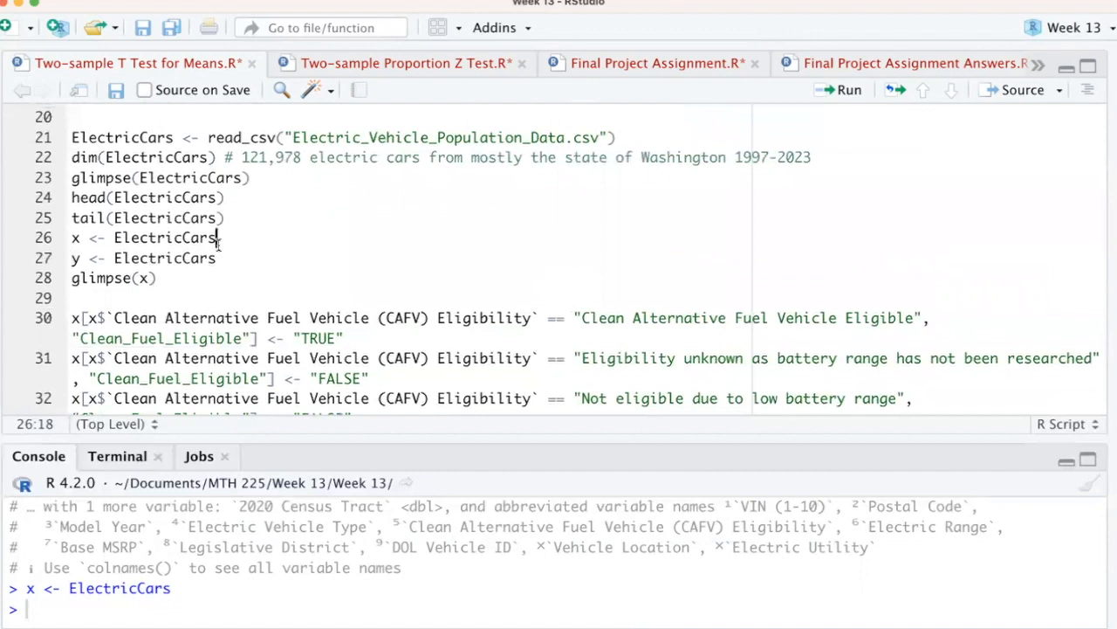
key("super+Return")
key("super+Return")
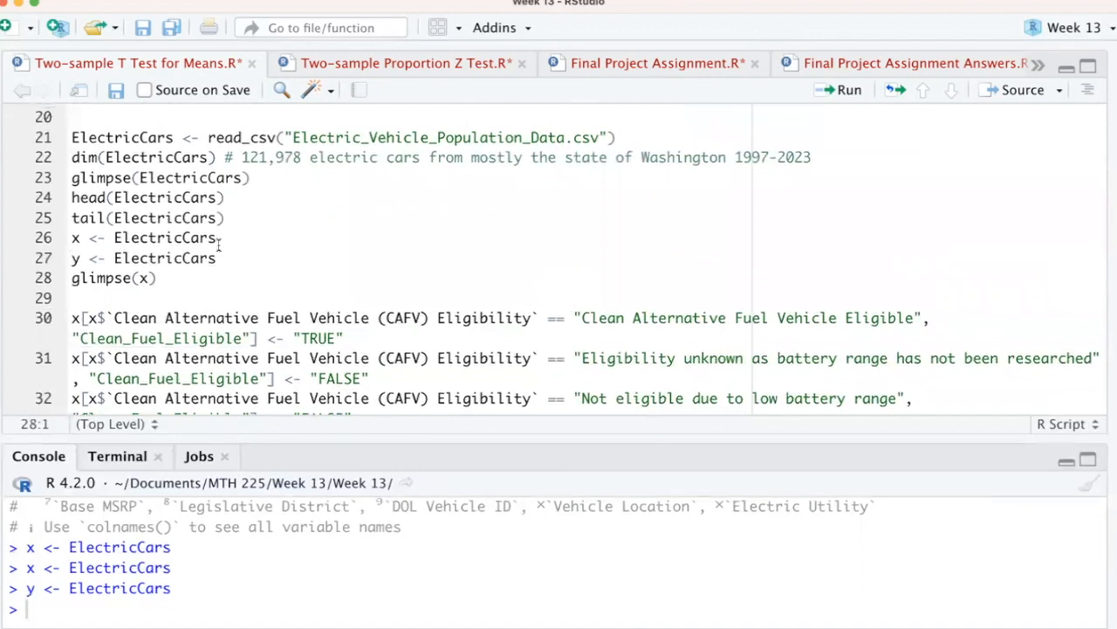
key("super+Return")
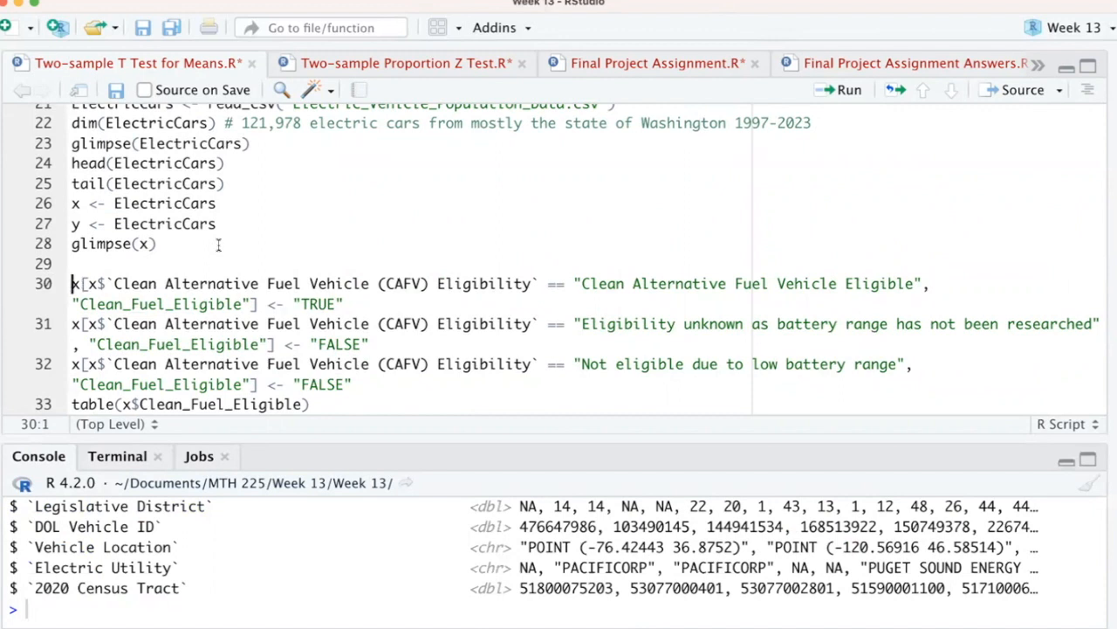
Add the line table(x$`Clean Alternative Fuel Vehicle (CAFV) Eligibility`) above the Clean_Fuel_Eligible recoding statements
double_click(139, 303)
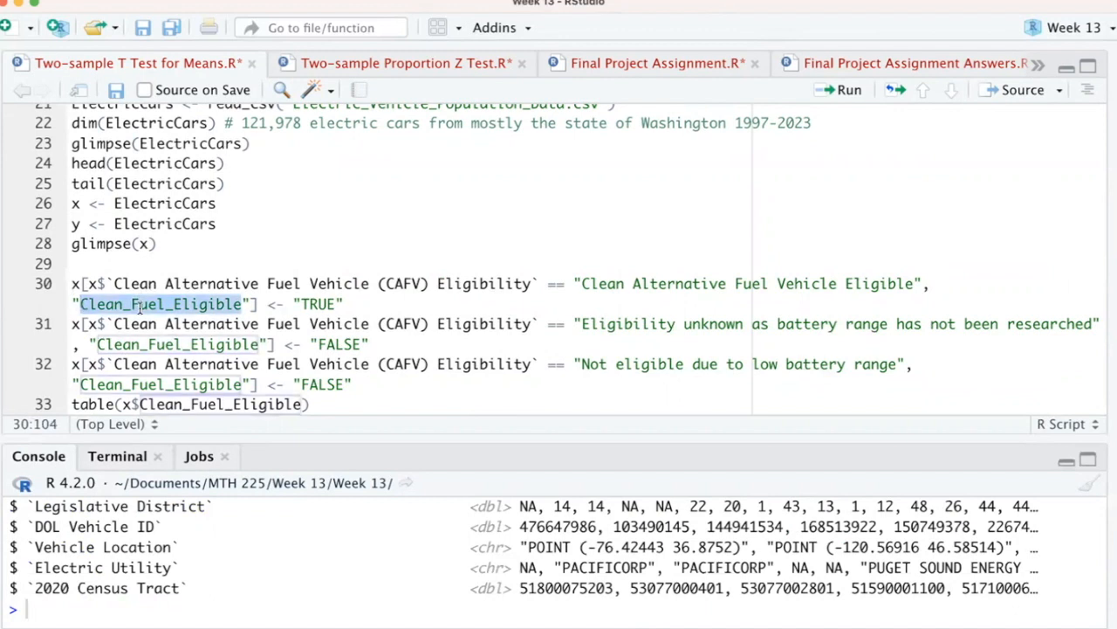
left_click_drag(136, 283, 456, 275)
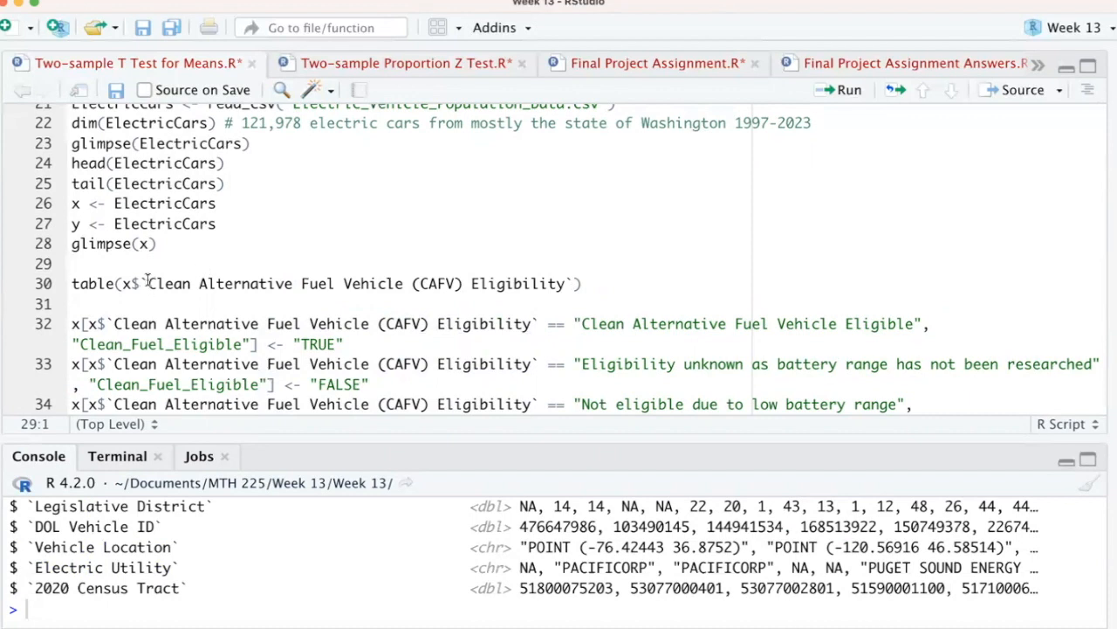
left_click_drag(147, 282, 567, 283)
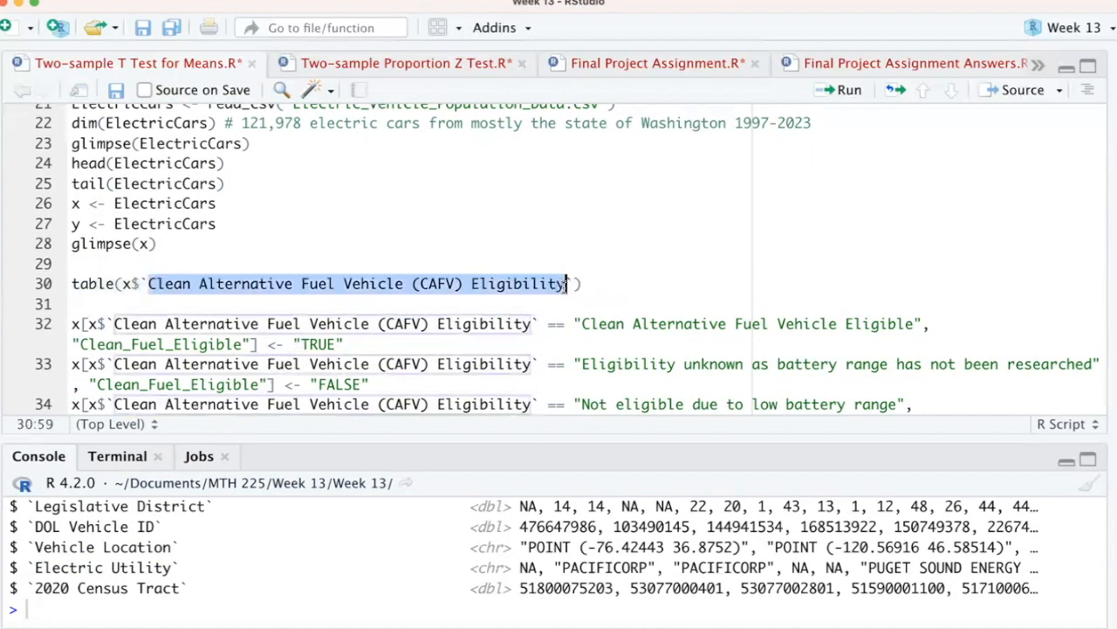
Review the three eligibility categories in the recoding statements and run the table of the Clean Alternative Fuel Vehicle (CAFV) Eligibility column
scroll(677, 255, "down", 3)
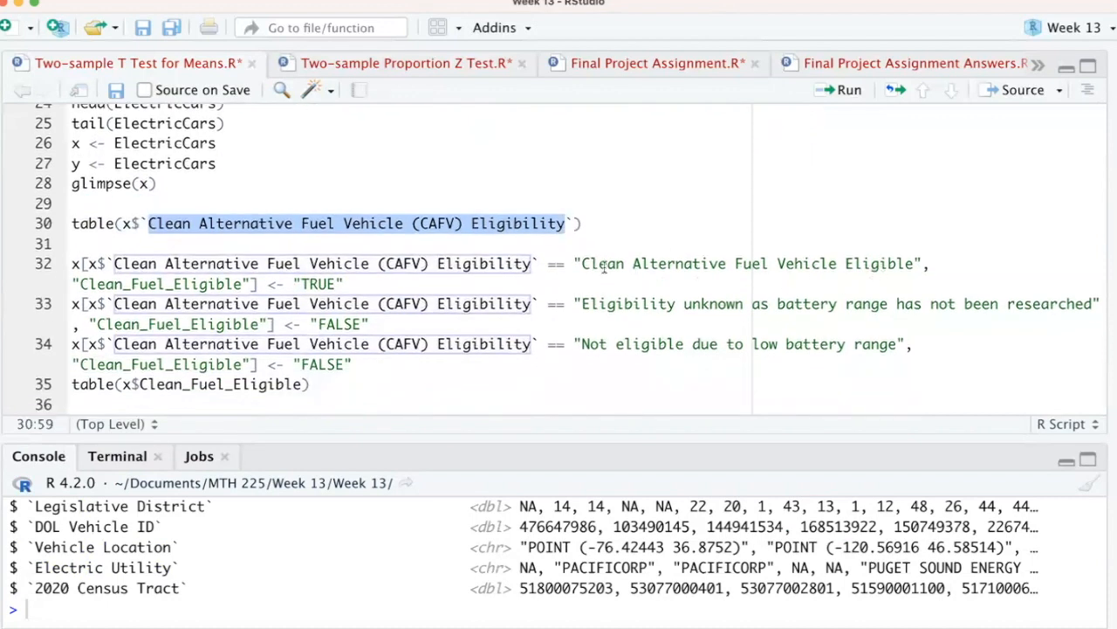
left_click_drag(583, 264, 908, 265)
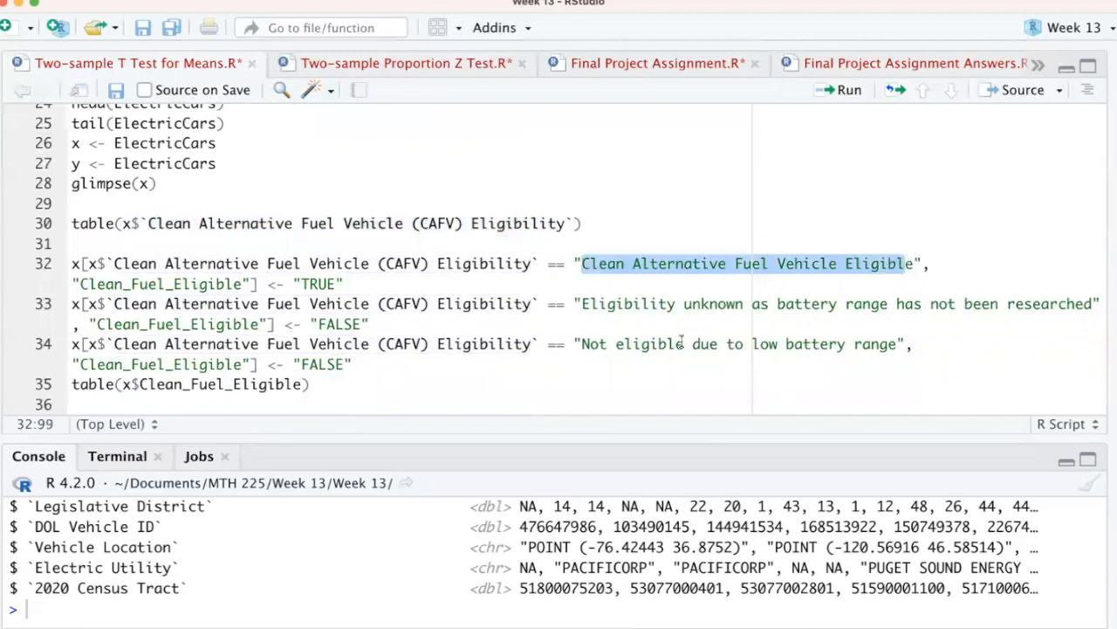
left_click_drag(584, 344, 900, 347)
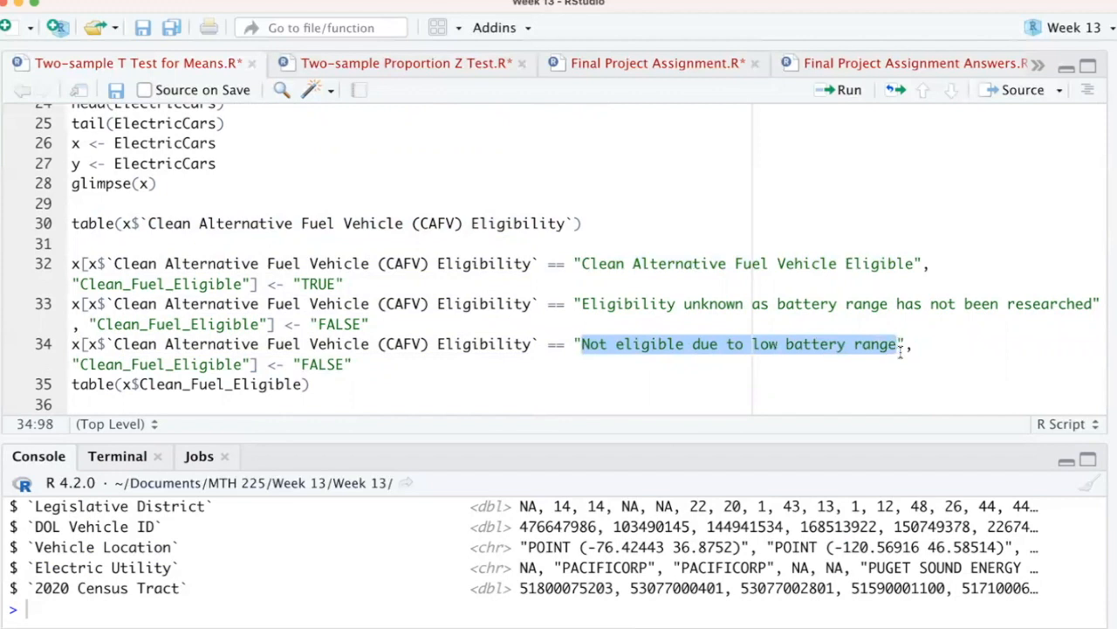
double_click(653, 302)
left_click_drag(687, 297, 1020, 304)
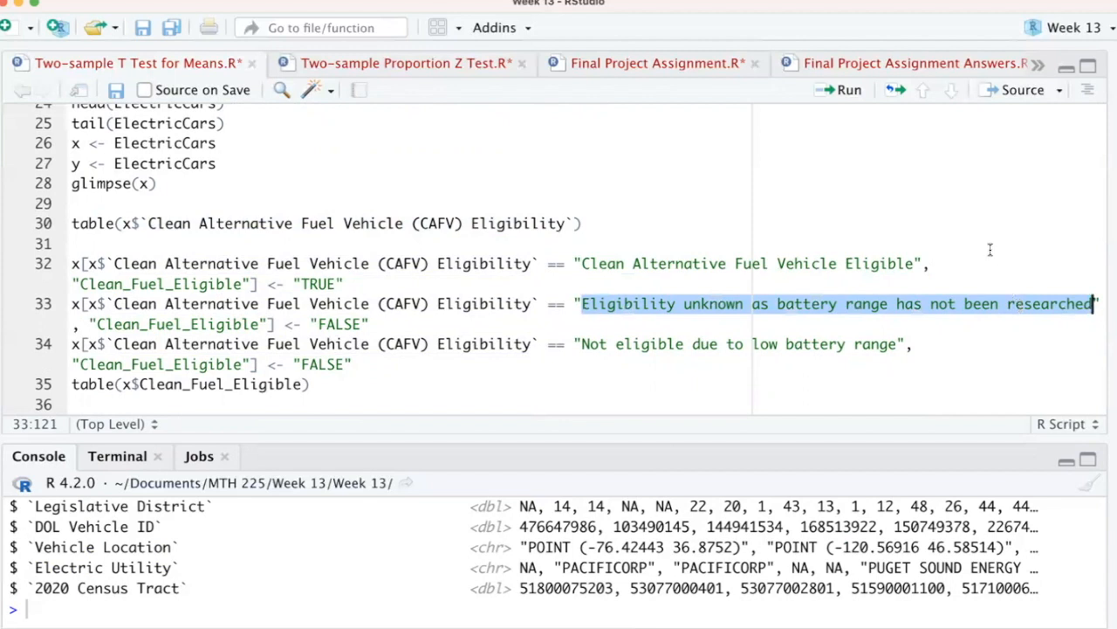
left_click(608, 220)
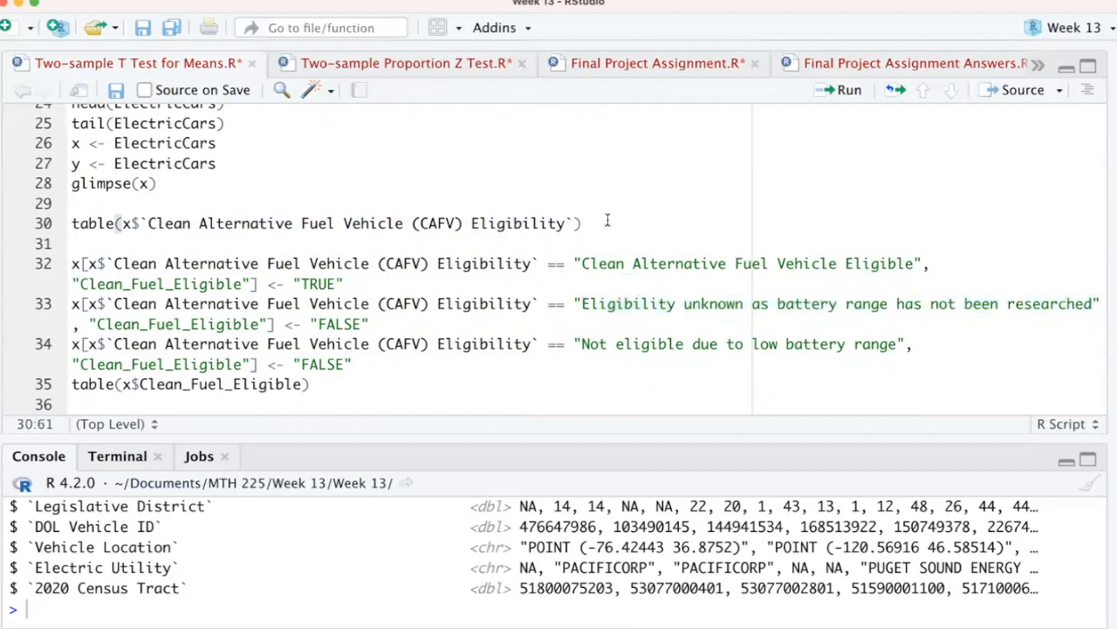
key("super+Return")
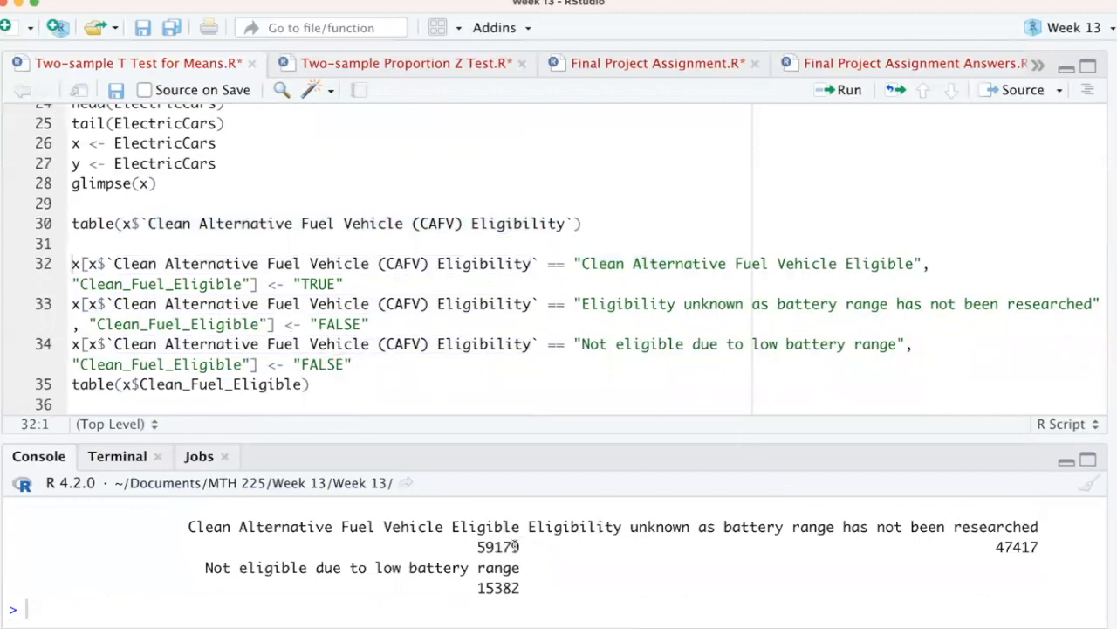
Compare the eligibility categories and counts in the console with the TRUE and FALSE values the script assigns to Clean_Fuel_Eligible
left_click_drag(522, 546, 472, 546)
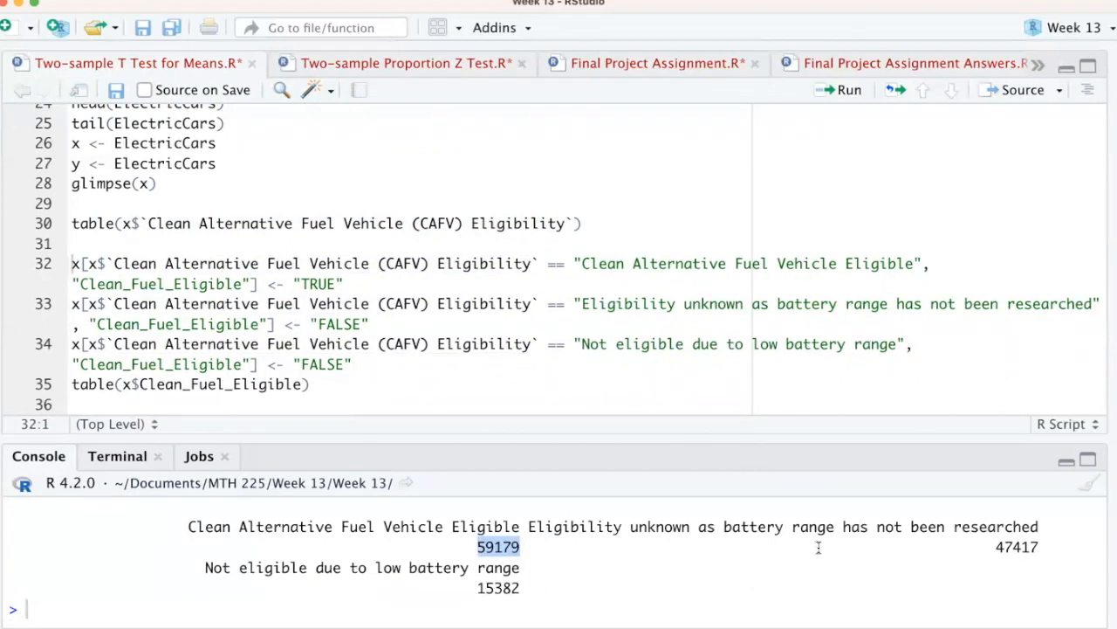
left_click_drag(529, 528, 1038, 527)
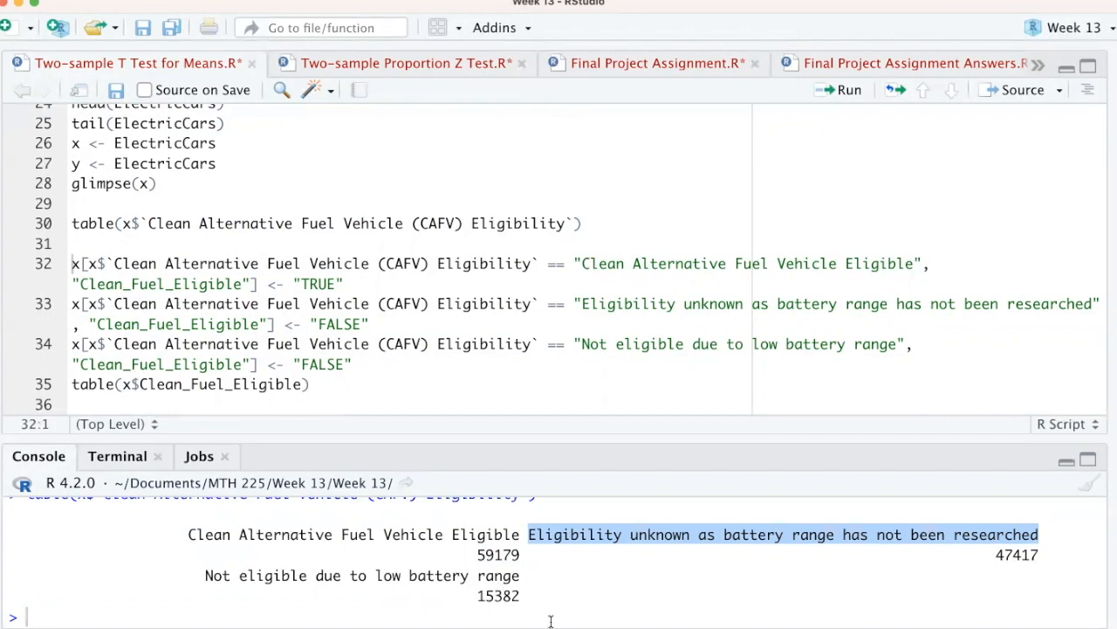
double_click(131, 284)
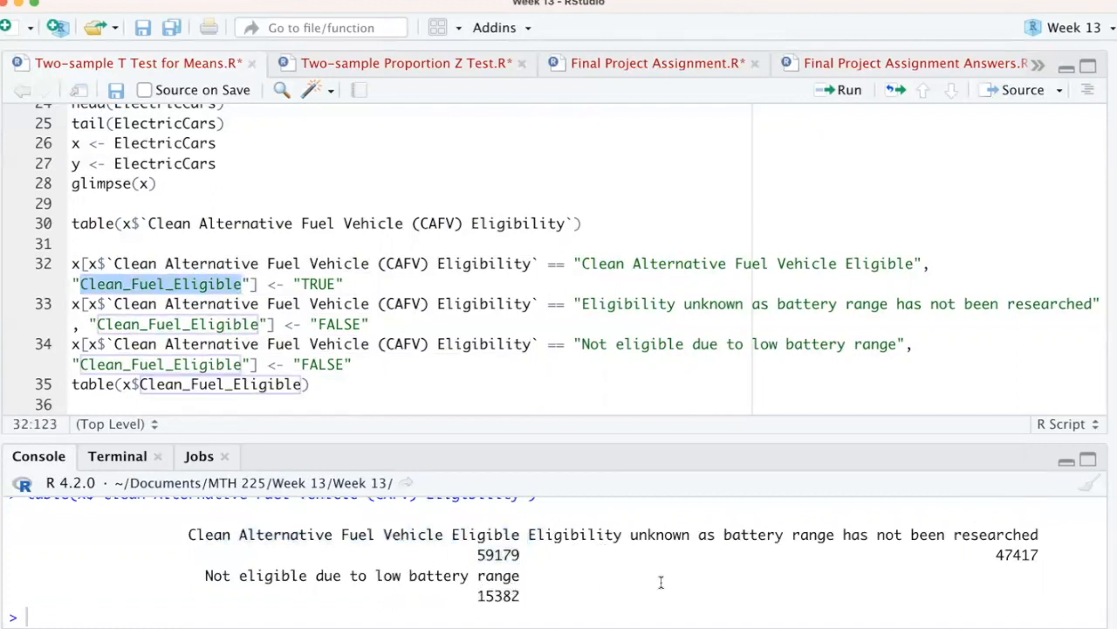
left_click_drag(527, 535, 1088, 530)
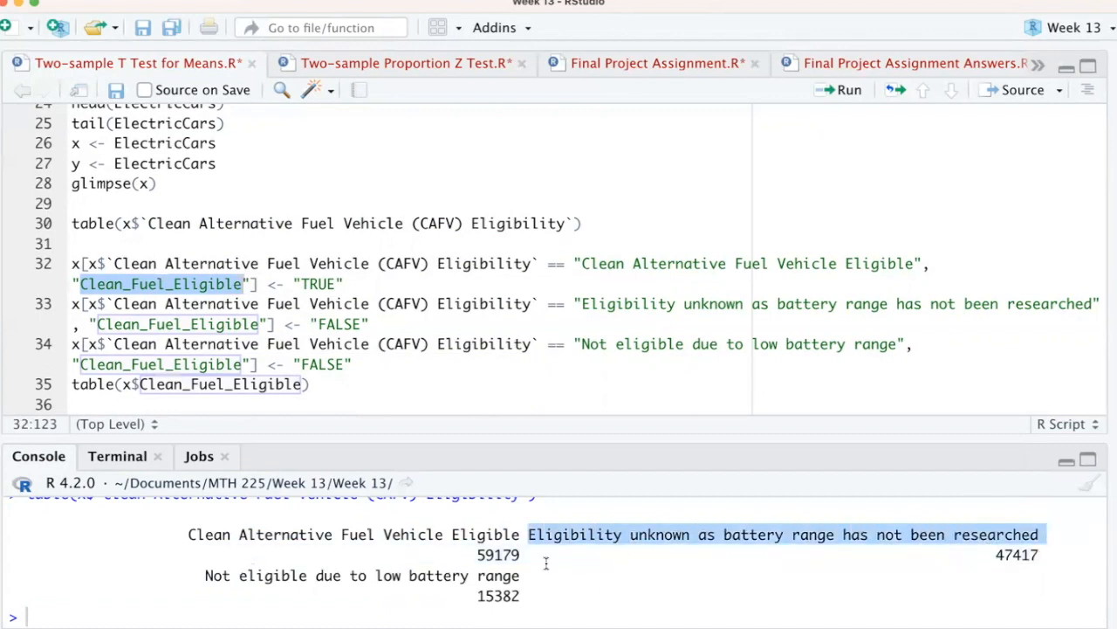
left_click_drag(522, 576, 204, 576)
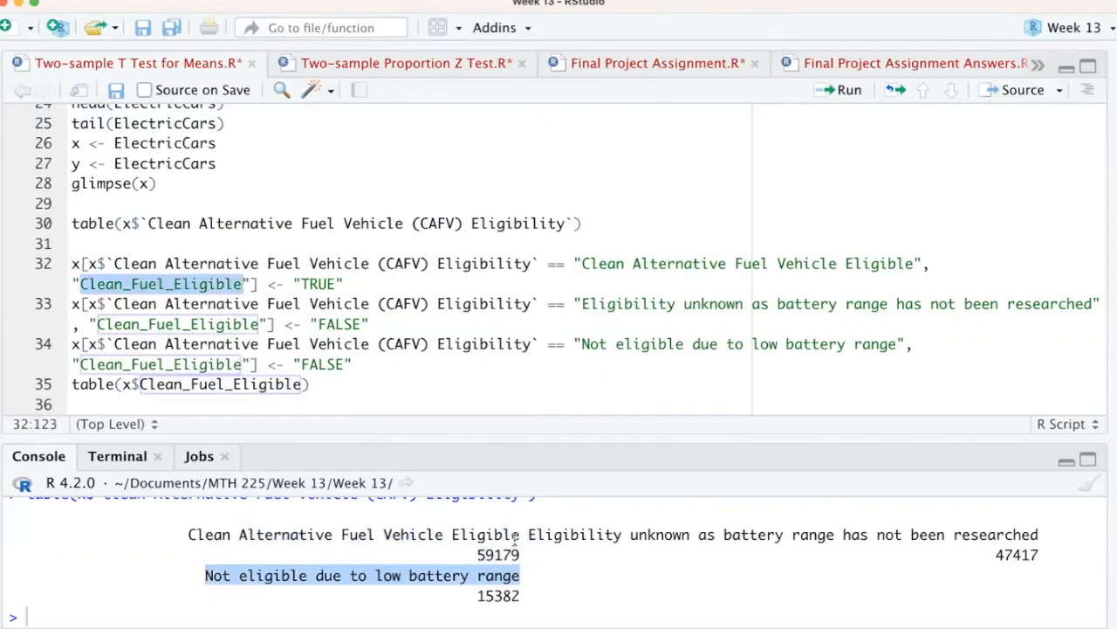
left_click_drag(520, 534, 194, 526)
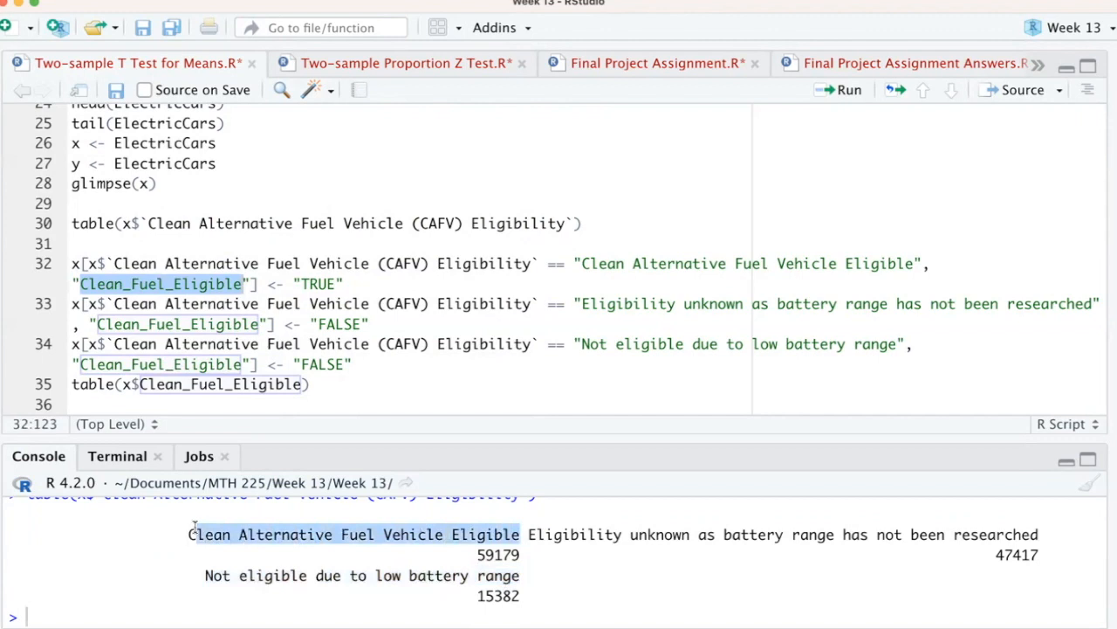
double_click(318, 283)
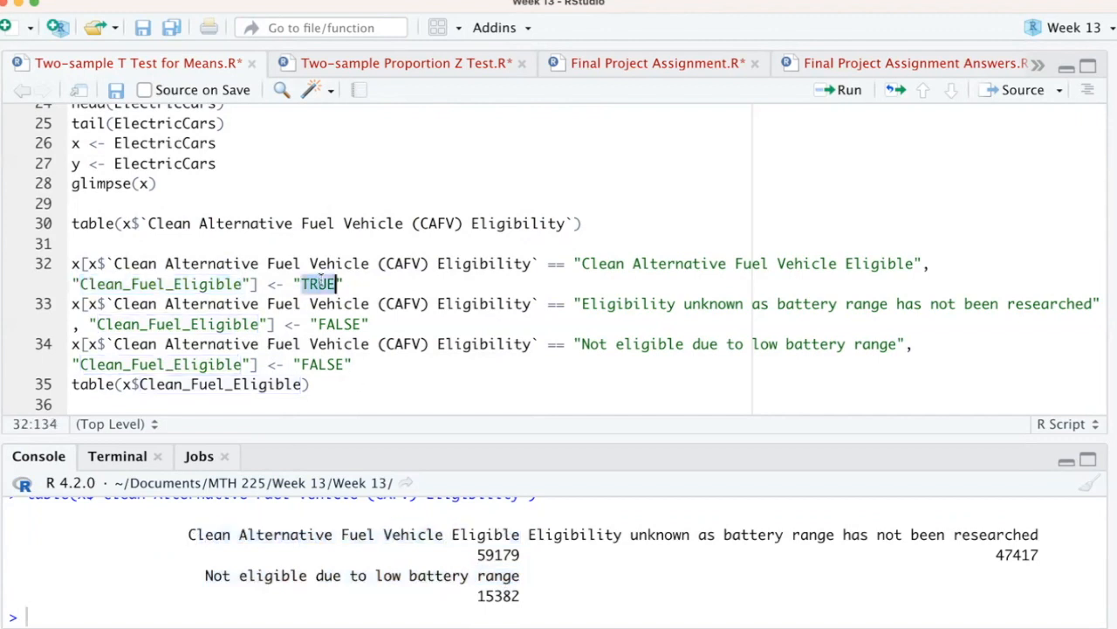
double_click(341, 325)
double_click(332, 365)
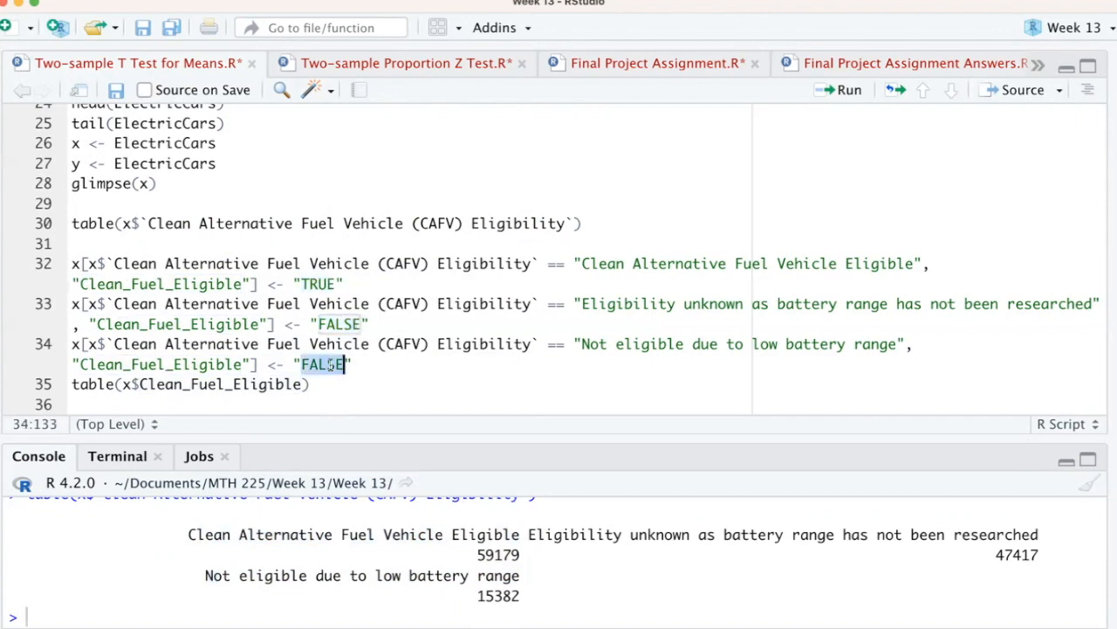
Run the three statements that recode CAFV eligibility into Clean_Fuel_Eligible as TRUE or FALSE, and tabulate x$Clean_Fuel_Eligible
left_click(74, 263)
key("ctrl+Return")
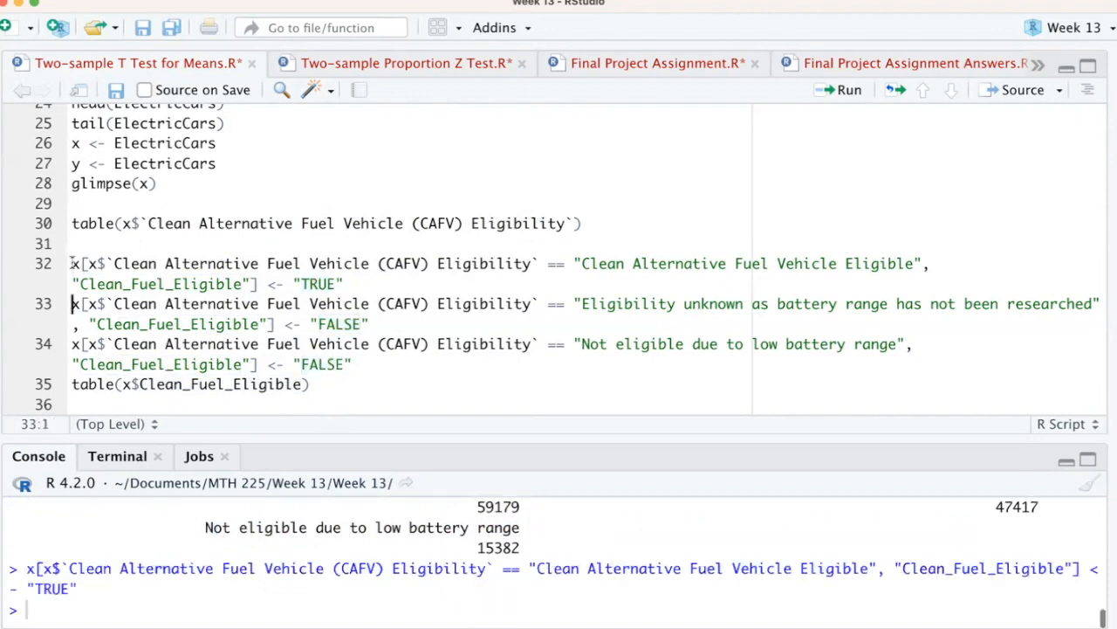
key("ctrl+Return")
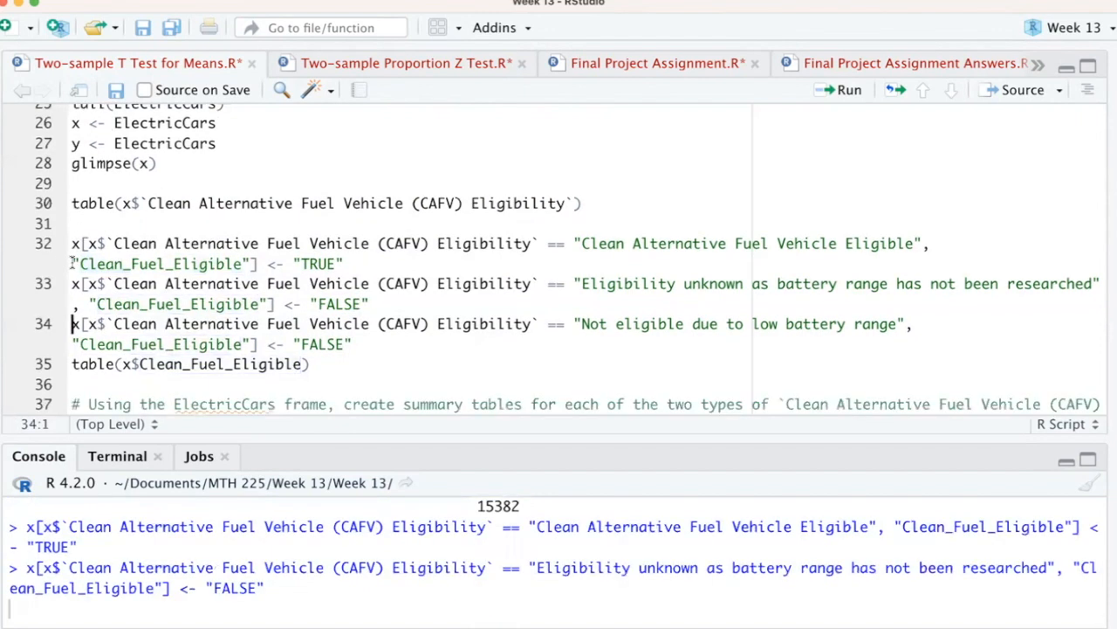
key("ctrl+Return")
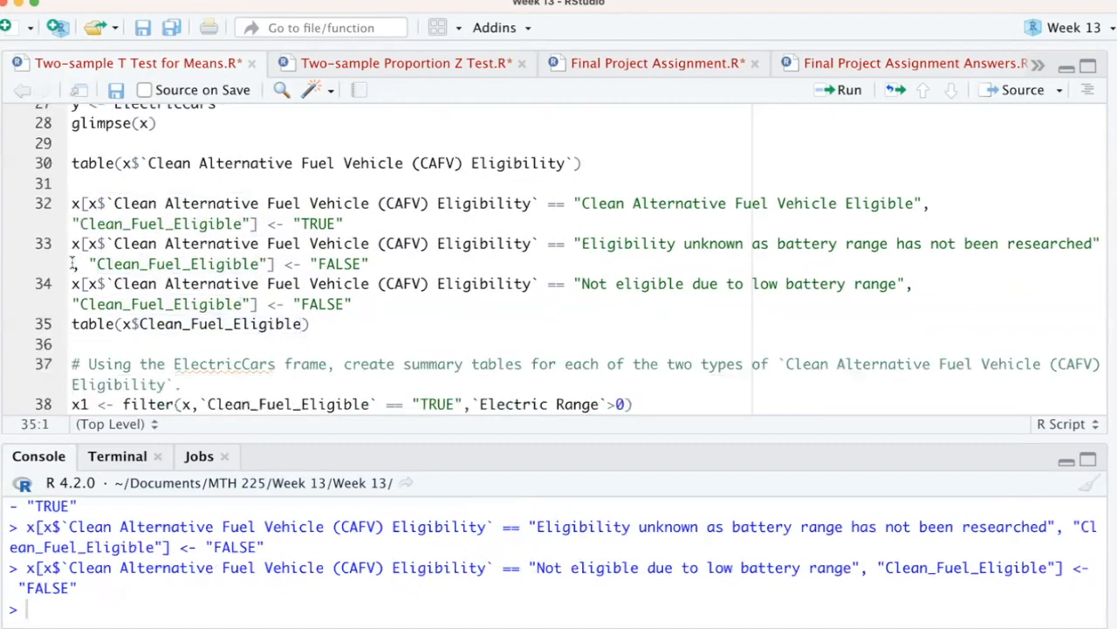
key("ctrl+Return")
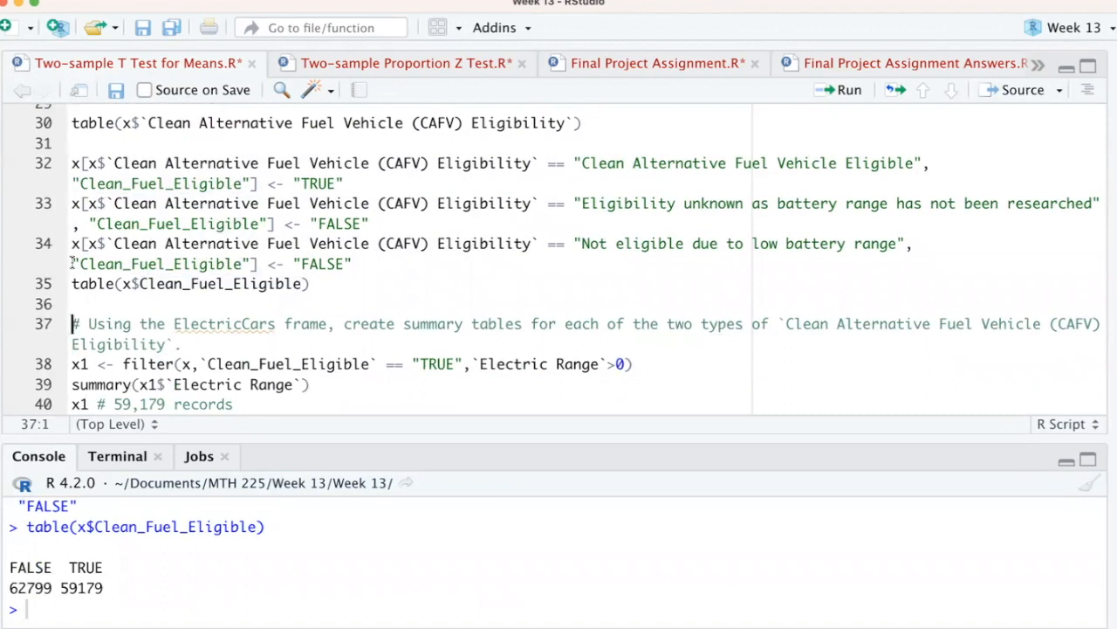
double_click(260, 284)
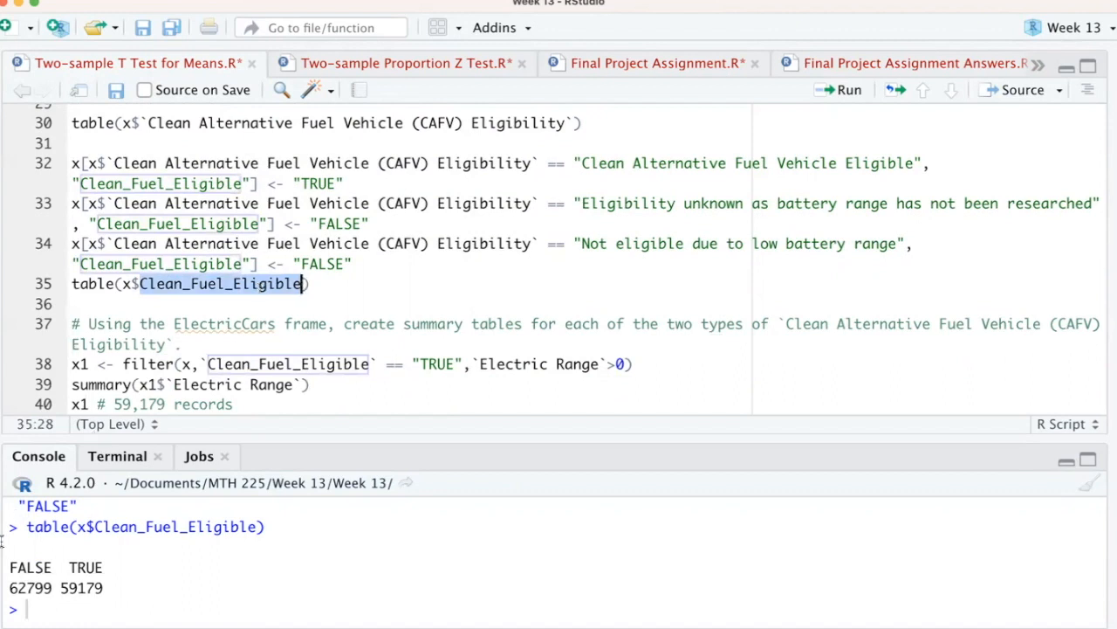
Filter the records with Clean_Fuel_Eligible TRUE and Electric Range above 0 into x1, and summarize x1's Electric Range to check its minimum and maximum
double_click(75, 587)
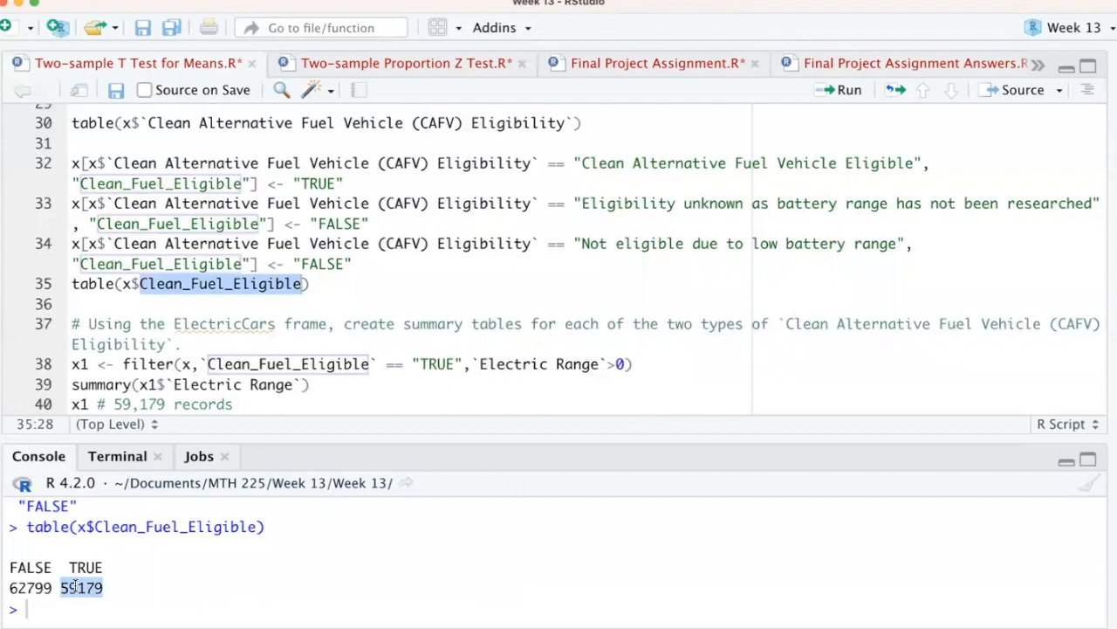
double_click(32, 588)
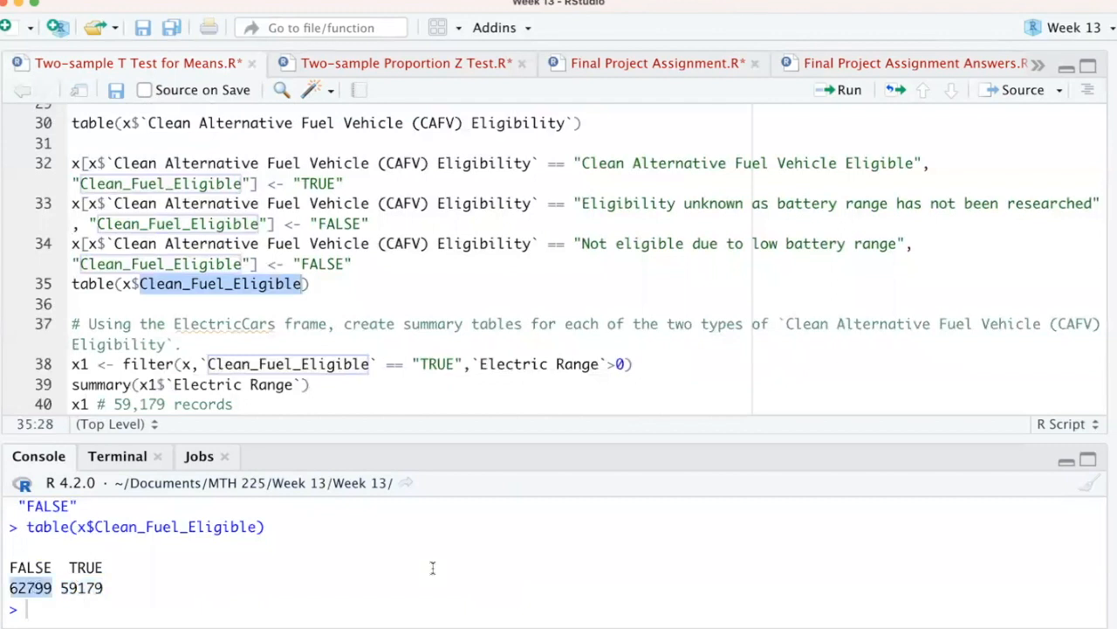
scroll(456, 353, "down", 5)
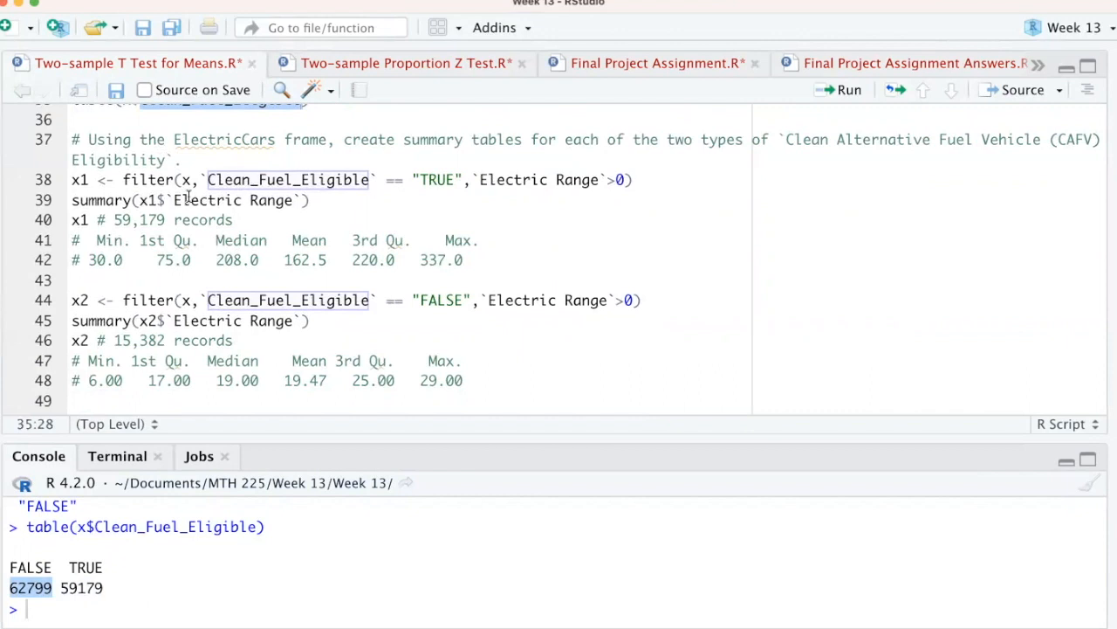
left_click(79, 180)
double_click(78, 179)
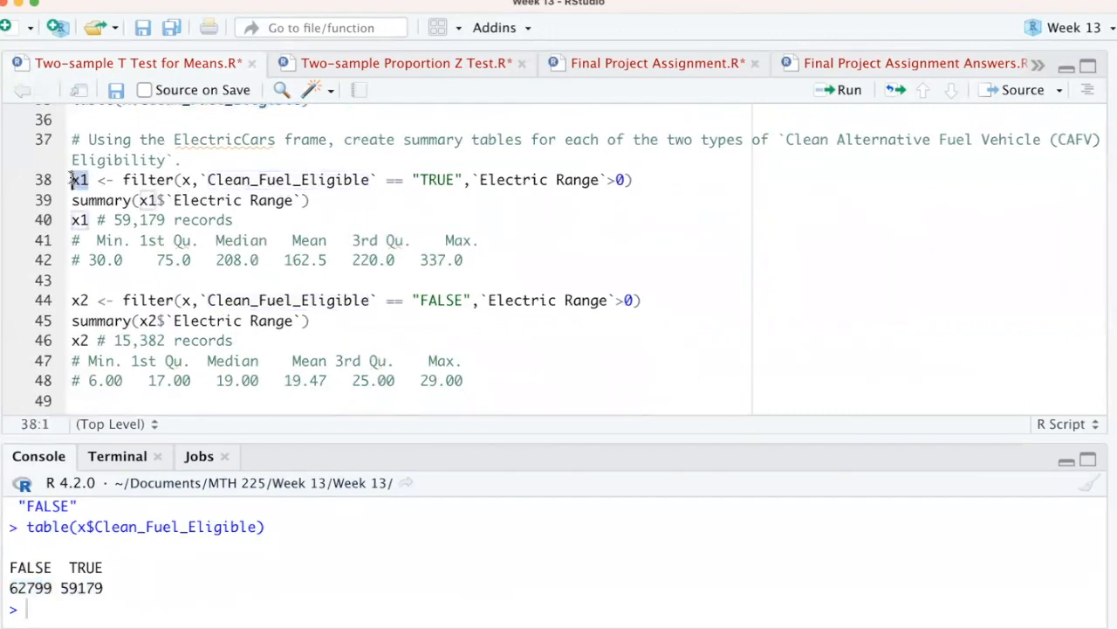
double_click(437, 179)
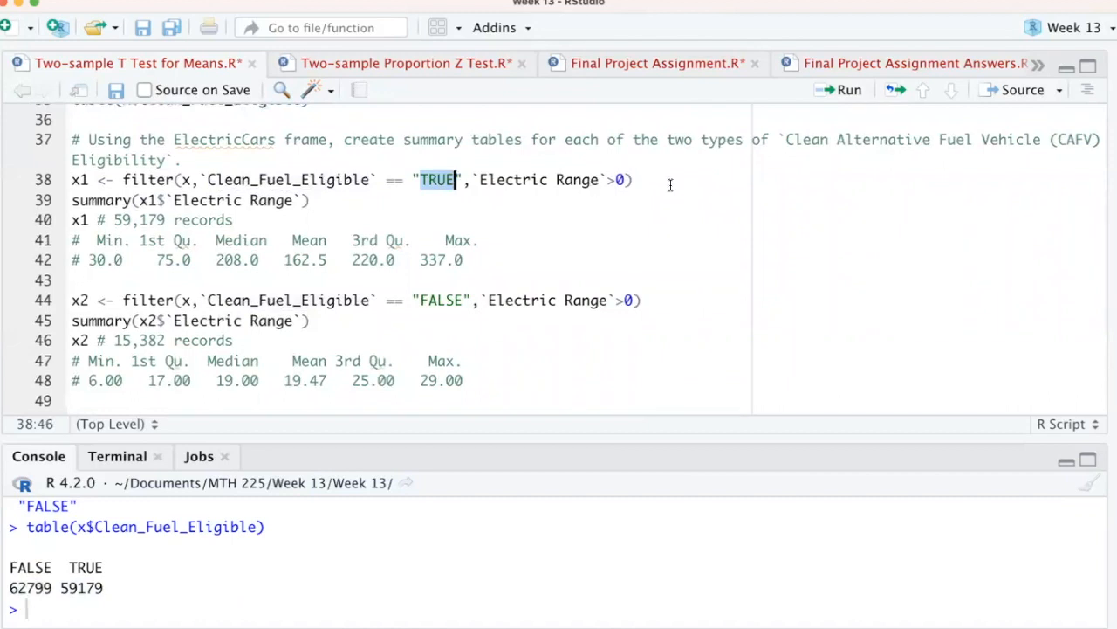
left_click_drag(625, 180, 472, 181)
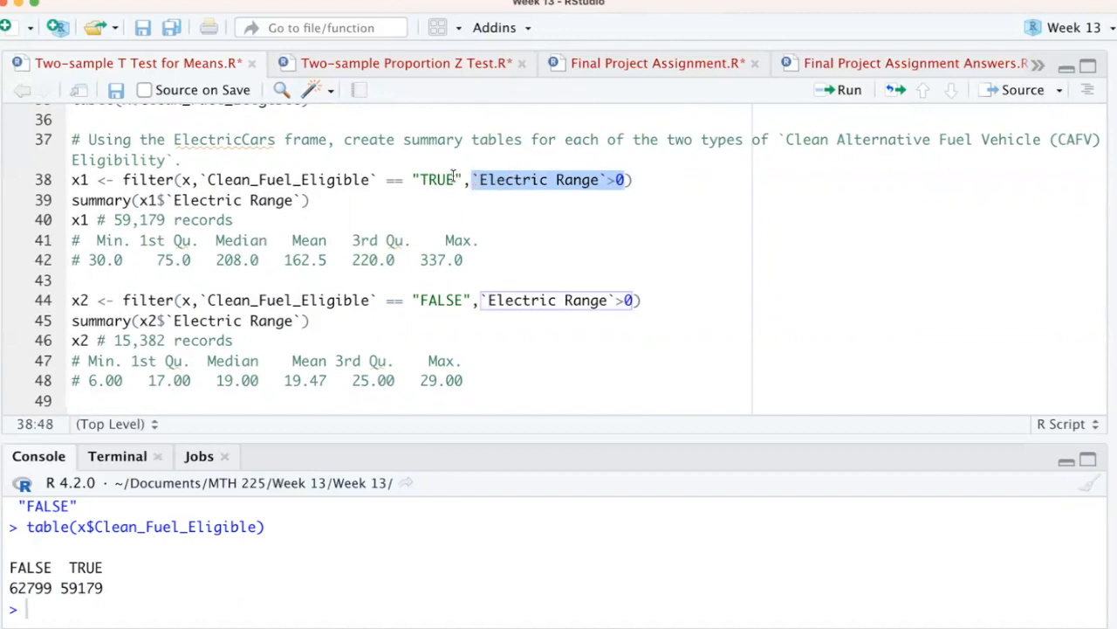
left_click(73, 180)
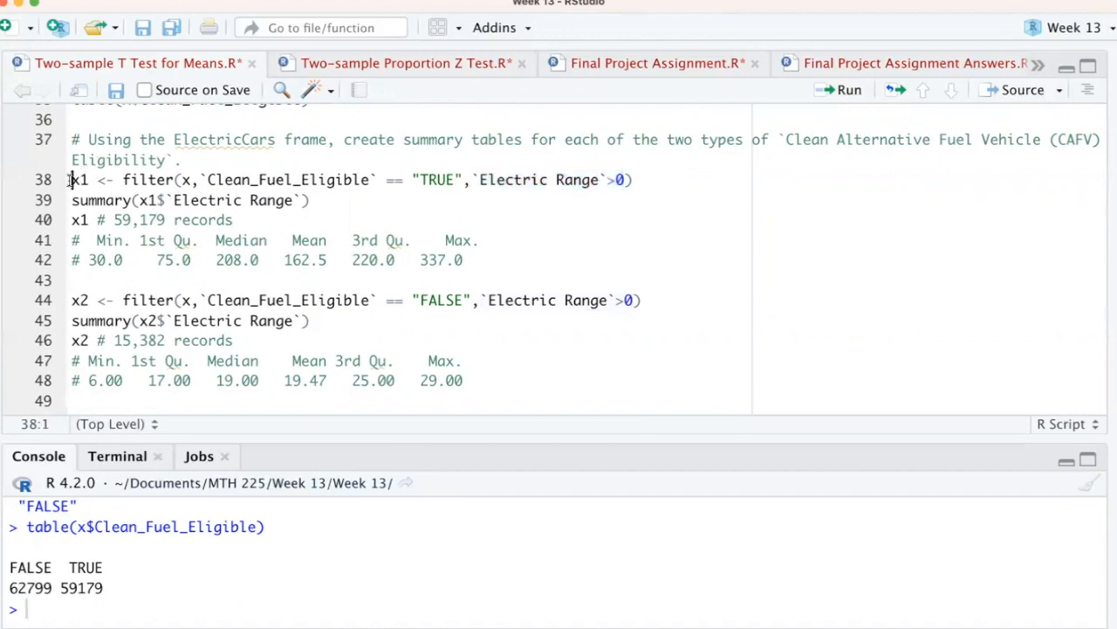
key("ctrl+Return")
key("ctrl+Return")
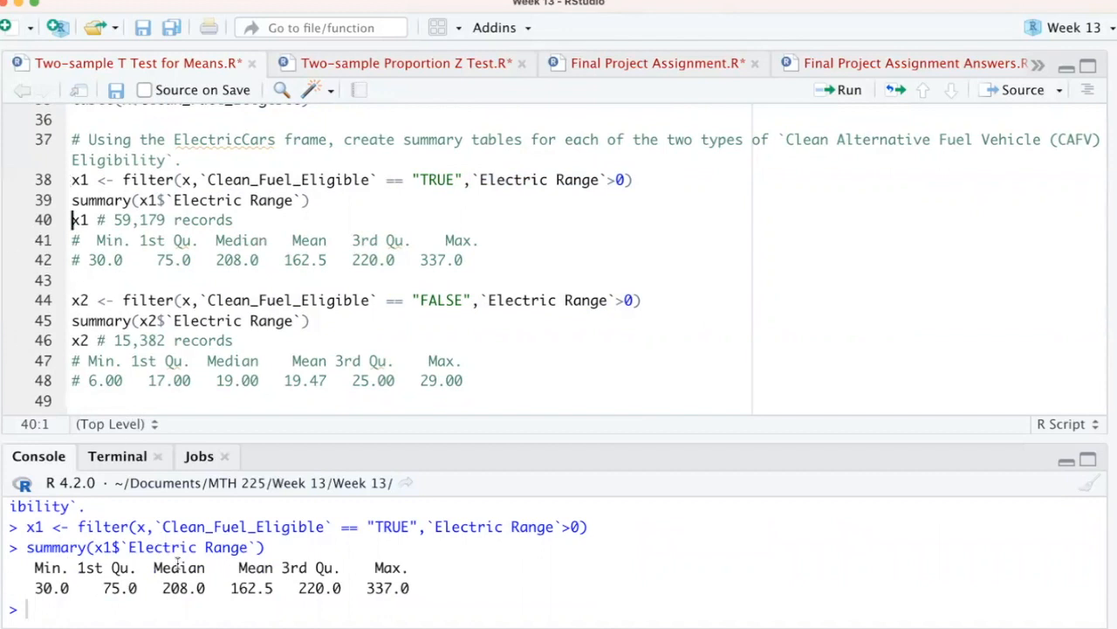
left_click_drag(65, 587, 33, 588)
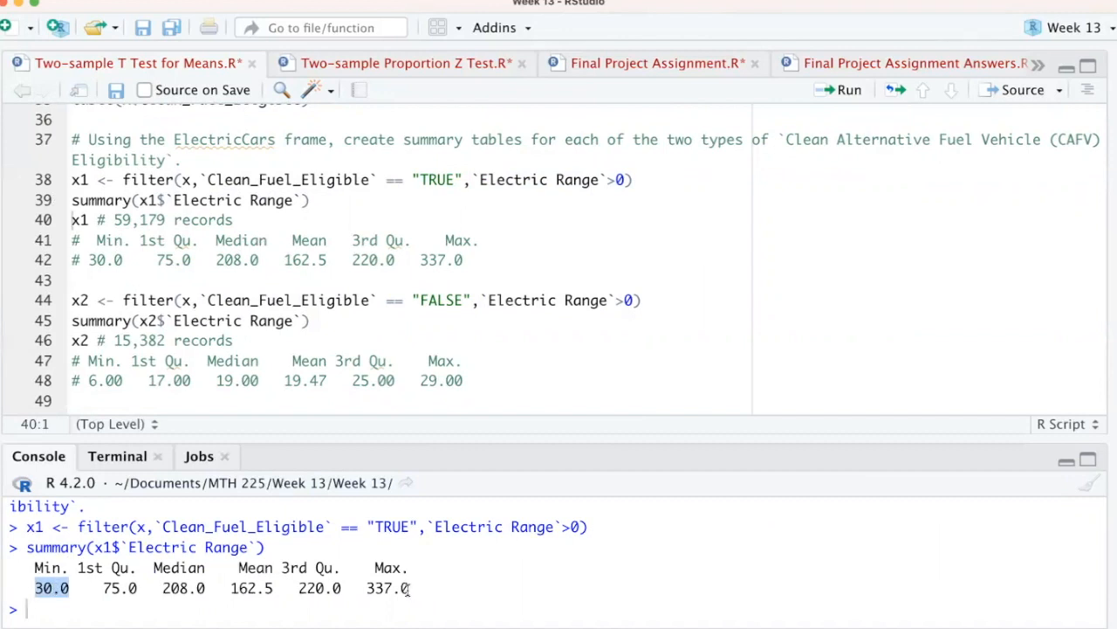
left_click_drag(410, 588, 367, 587)
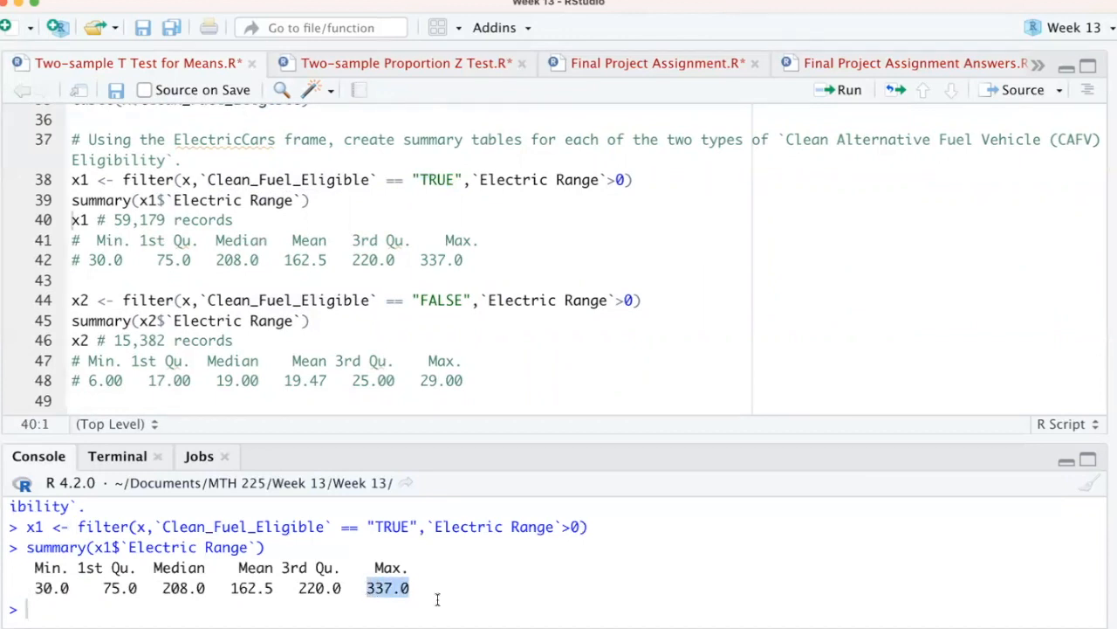
Filter the records with Clean_Fuel_Eligible FALSE and Electric Range above 0 into x2, and summarize x2's Electric Range to check its extremes
scroll(728, 230, "down", 3)
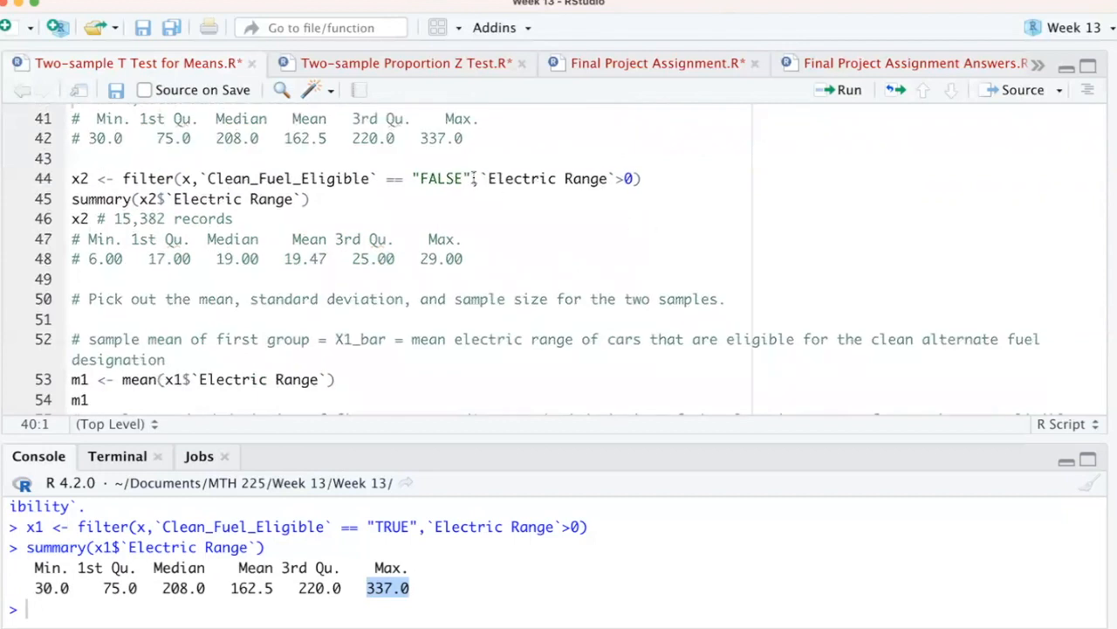
double_click(443, 178)
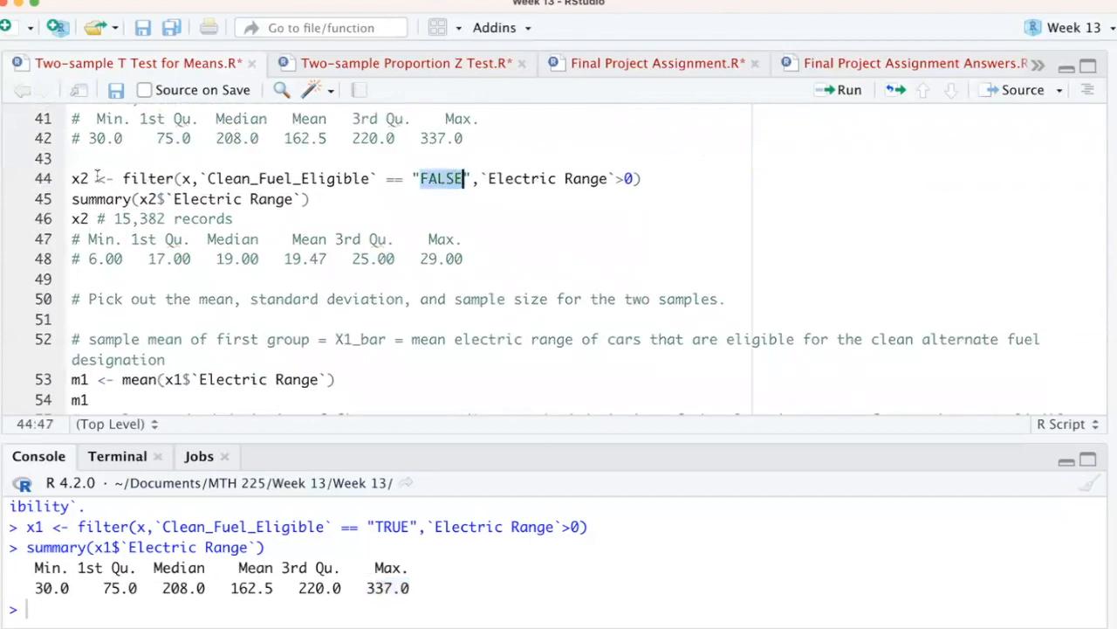
left_click_drag(634, 178, 479, 175)
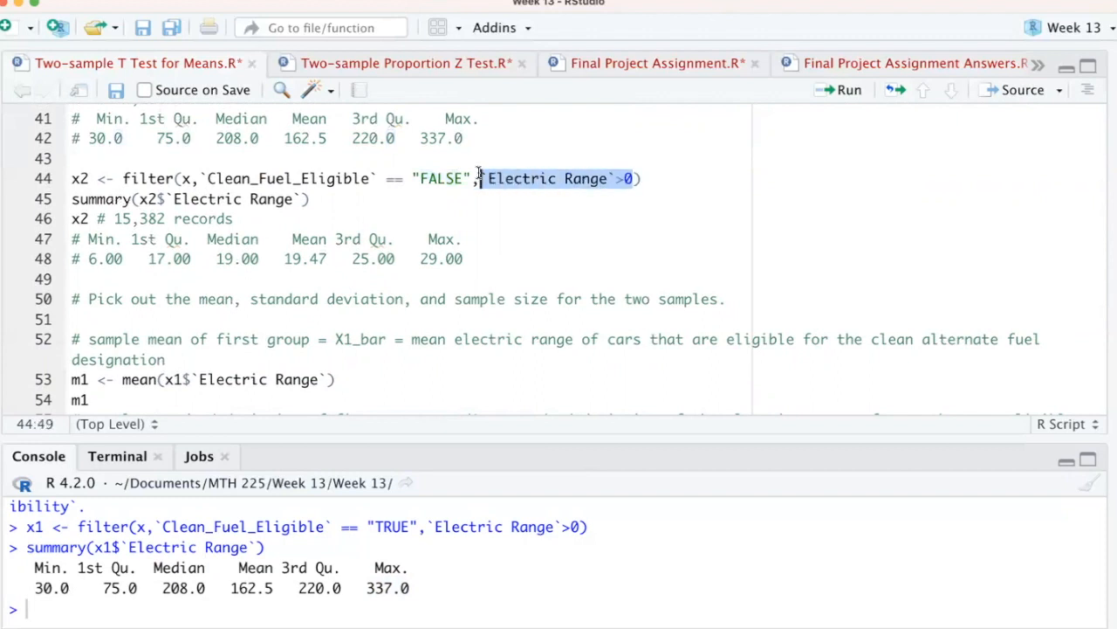
left_click(72, 178)
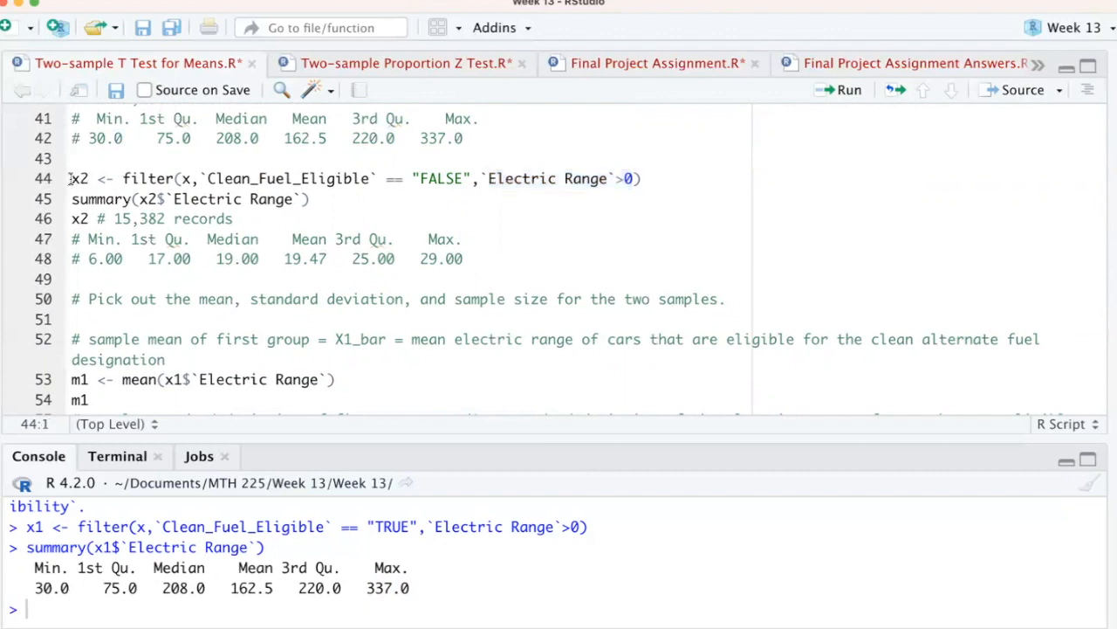
key("super+Return")
key("super+Return")
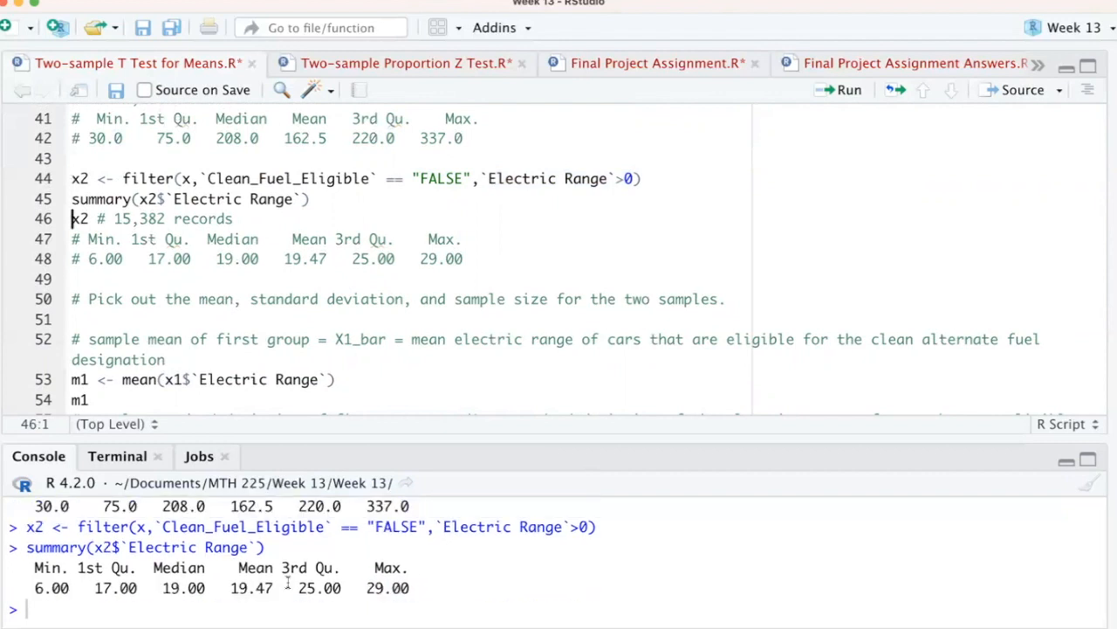
left_click_drag(411, 590, 363, 591)
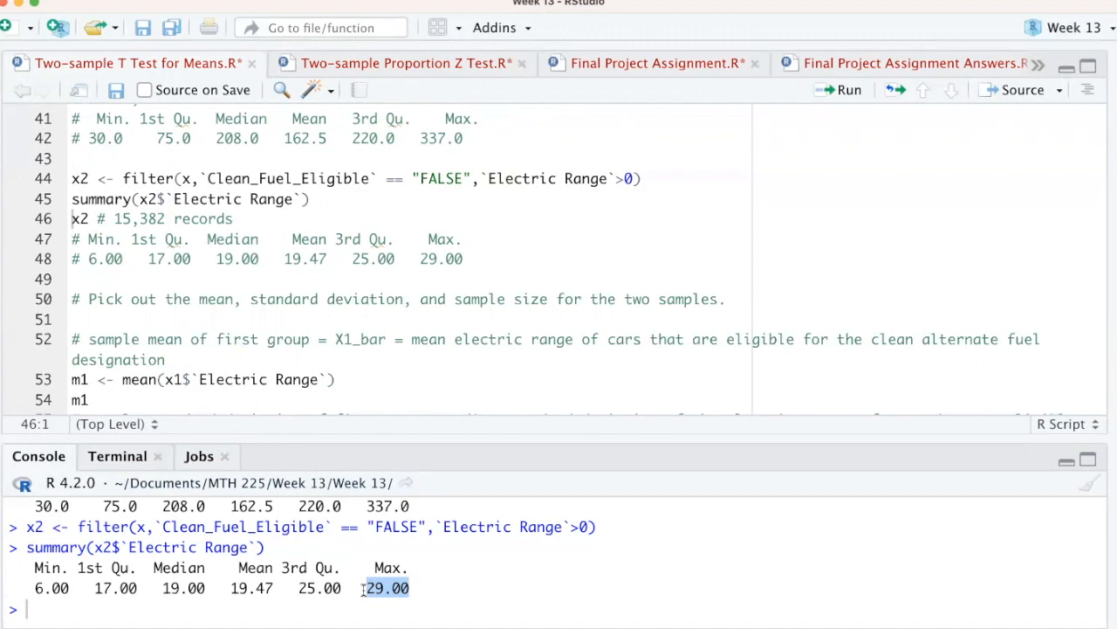
double_click(57, 586)
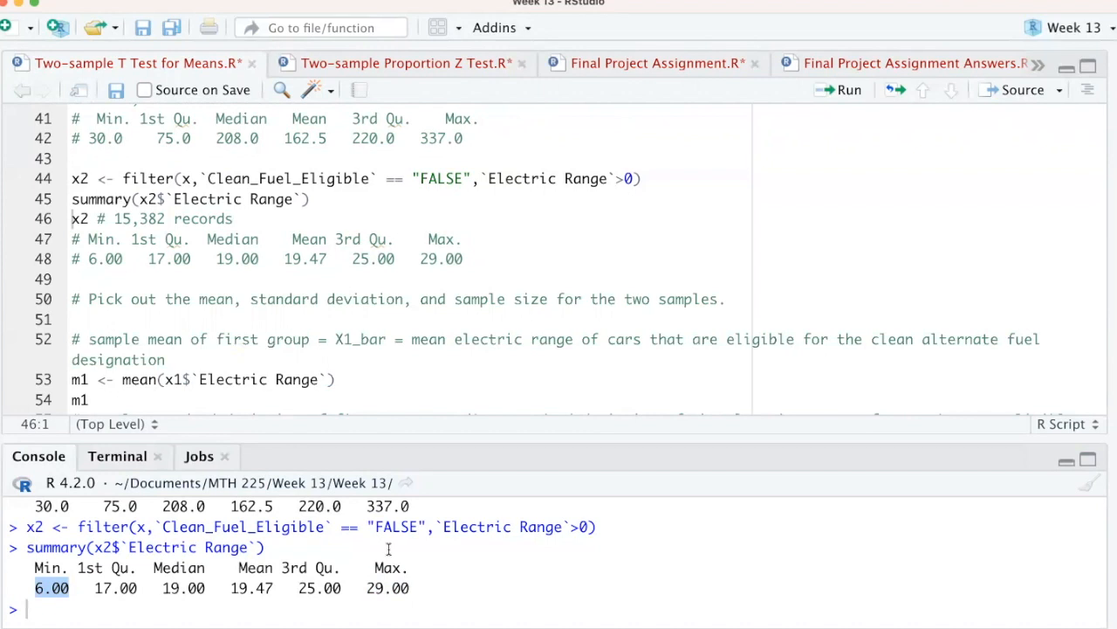
Check the mean in the x1 summary, then compute and print m1 as the mean Electric Range of the eligible group x1
scroll(790, 331, "down", 5)
scroll(791, 353, "down", 2)
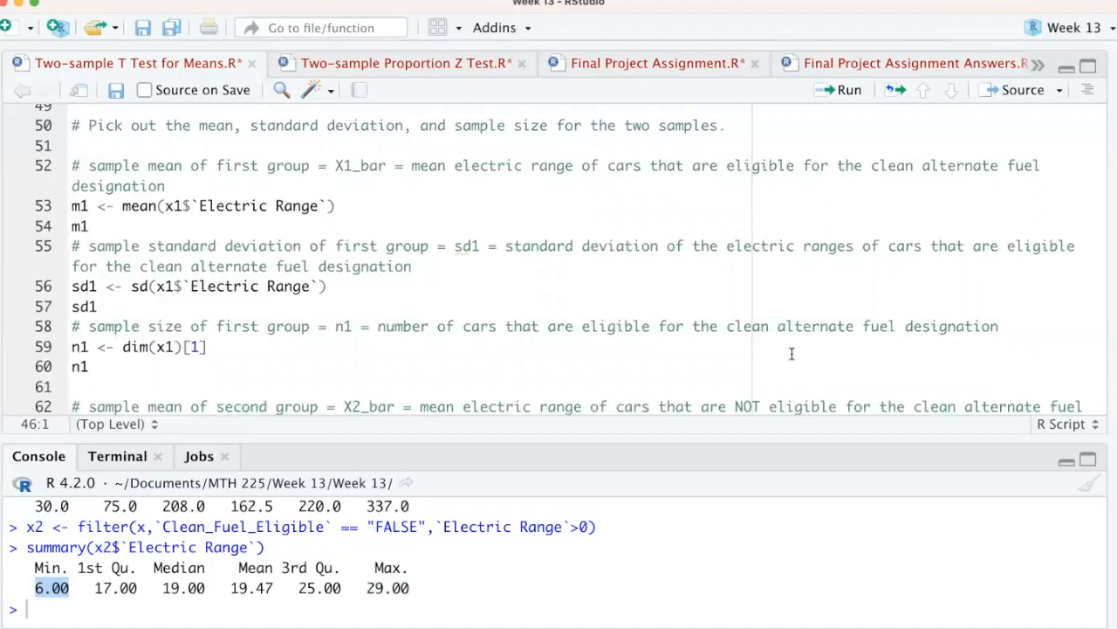
left_click(357, 207)
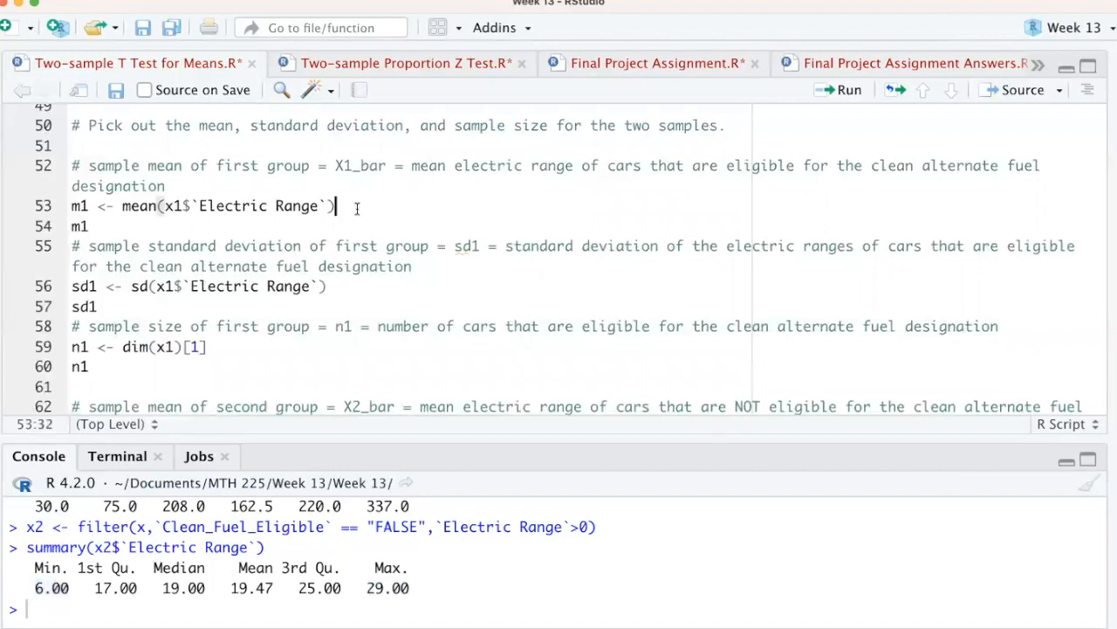
left_click_drag(181, 207, 166, 206)
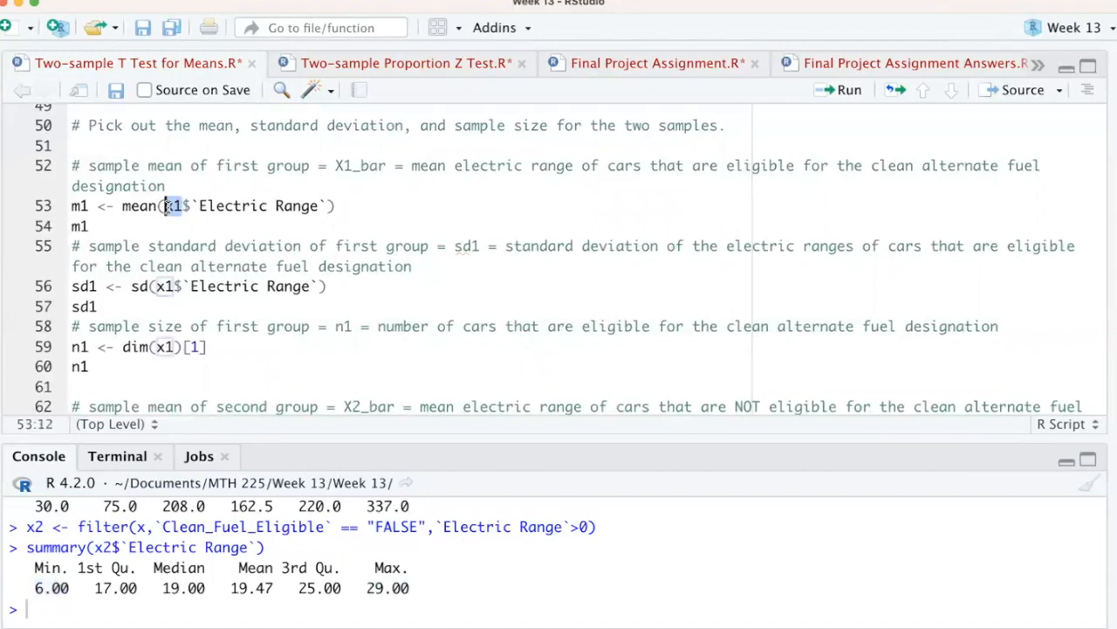
left_click(343, 205)
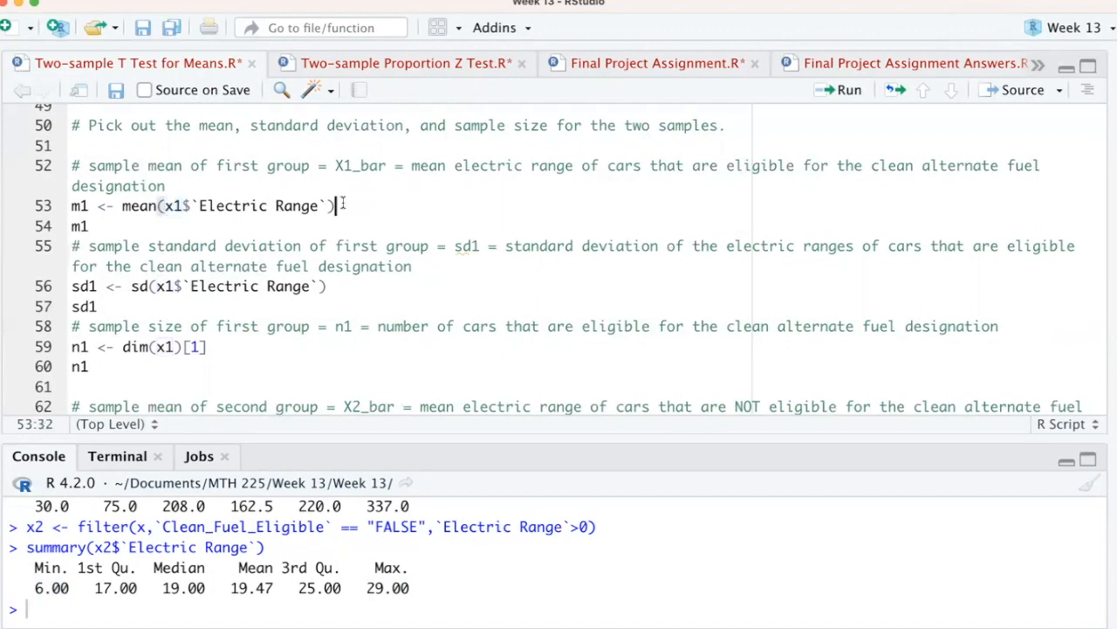
scroll(273, 510, "up", 2)
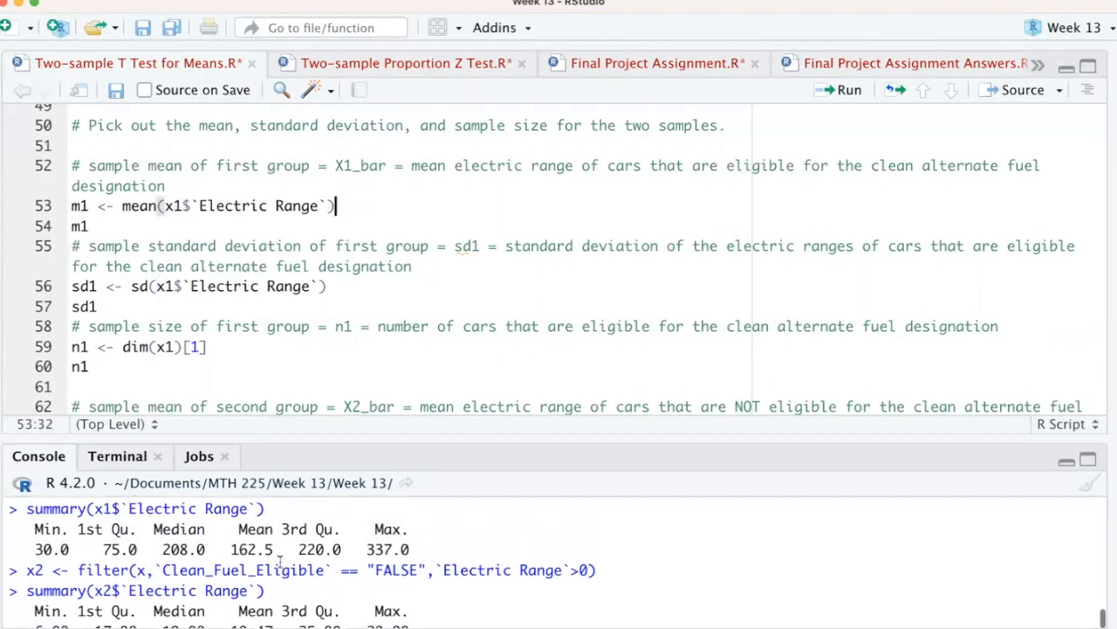
left_click_drag(271, 548, 232, 548)
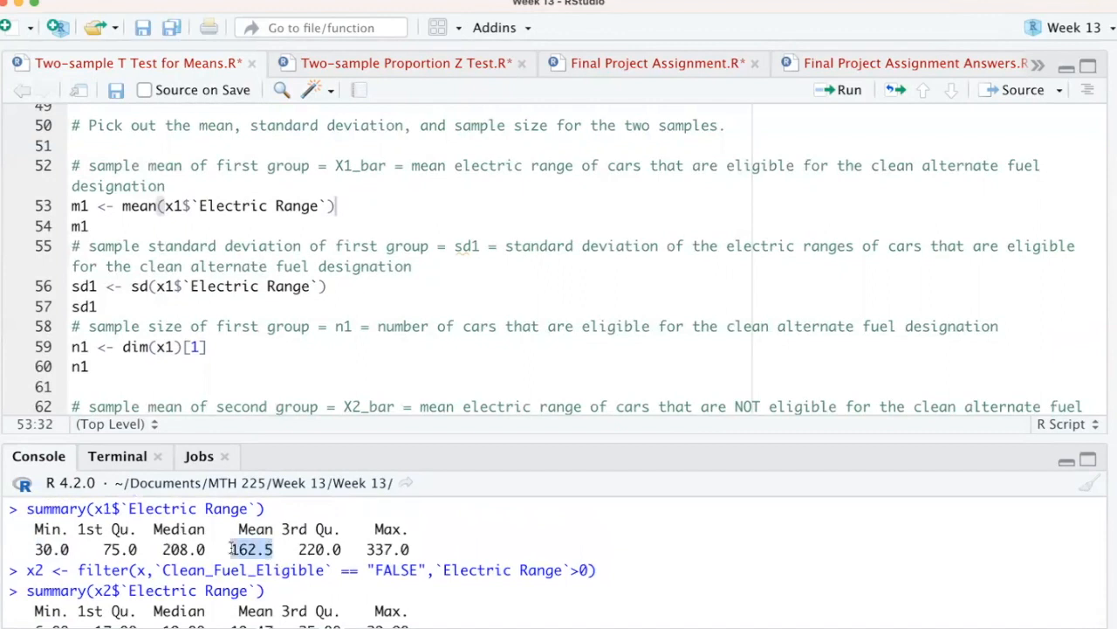
left_click(396, 168)
key("super+Return")
key("super+Return")
key("super+Return")
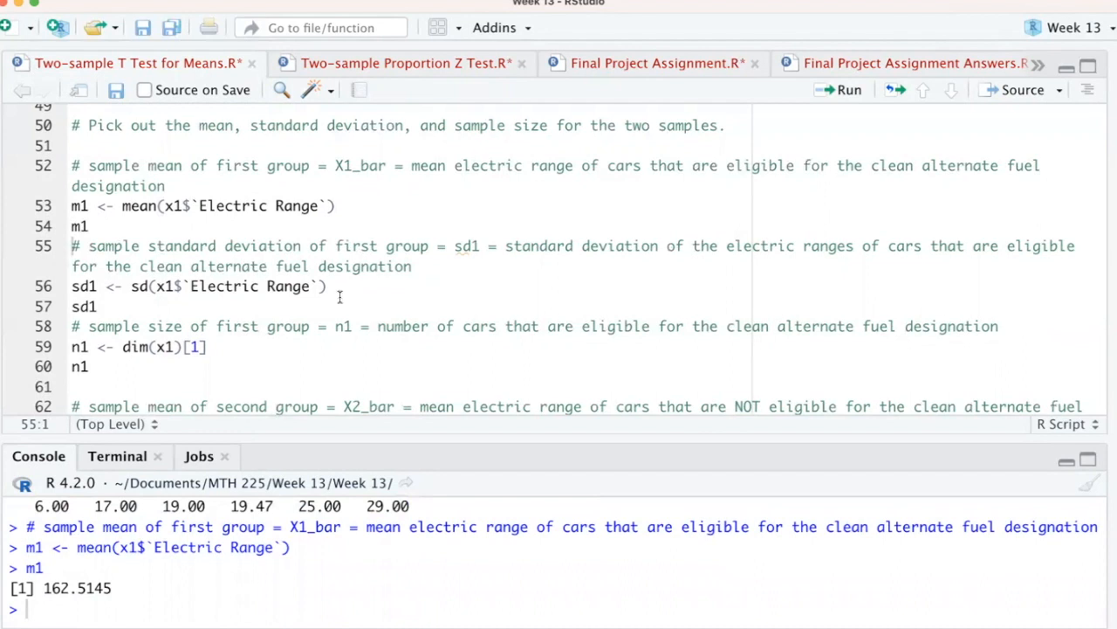
Compute and print sd1, the standard deviation of Electric Range for the eligible group x1
key("super+Return")
key("super+Return")
key("super+Return")
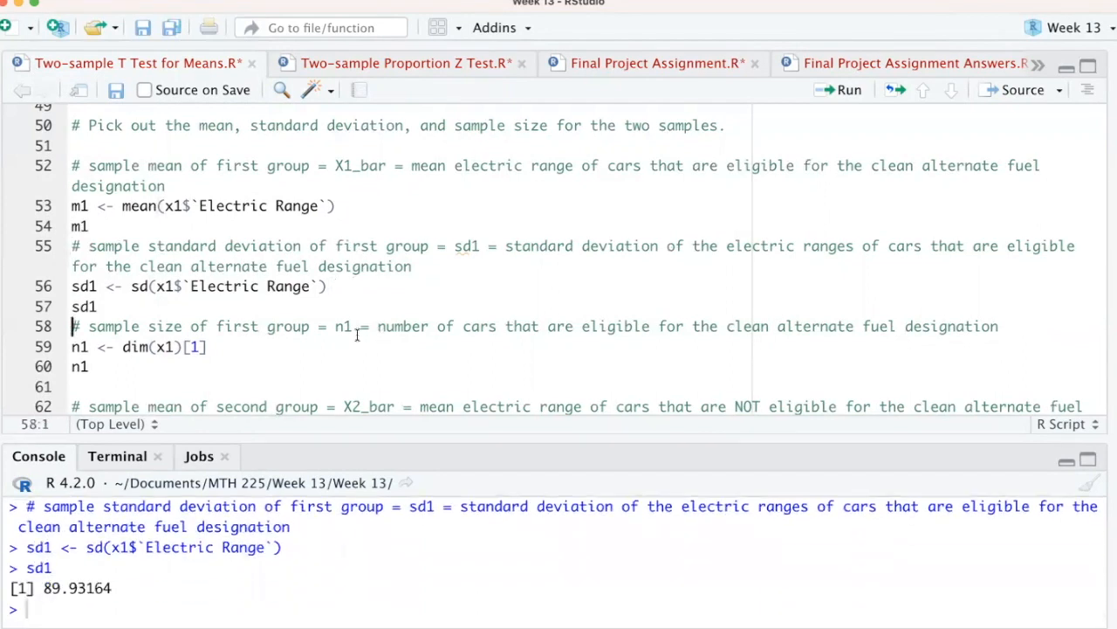
Review the dim(x1)[1] expression, and run it to store the eligible group's sample size in n1 and print n1
left_click(252, 349)
key("super+Return")
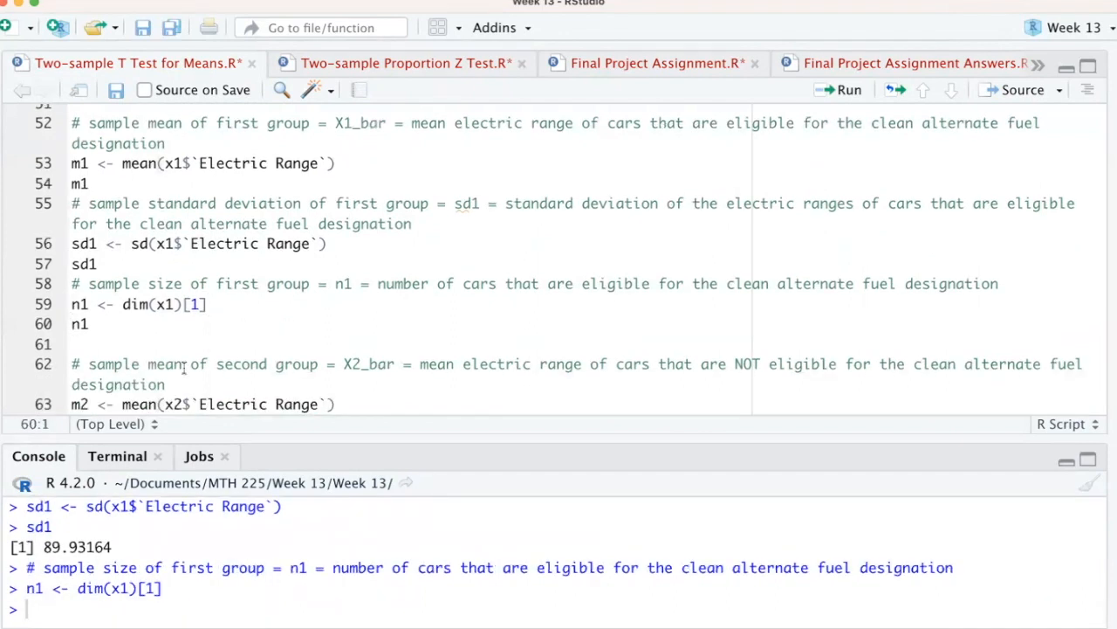
left_click_drag(208, 304, 122, 308)
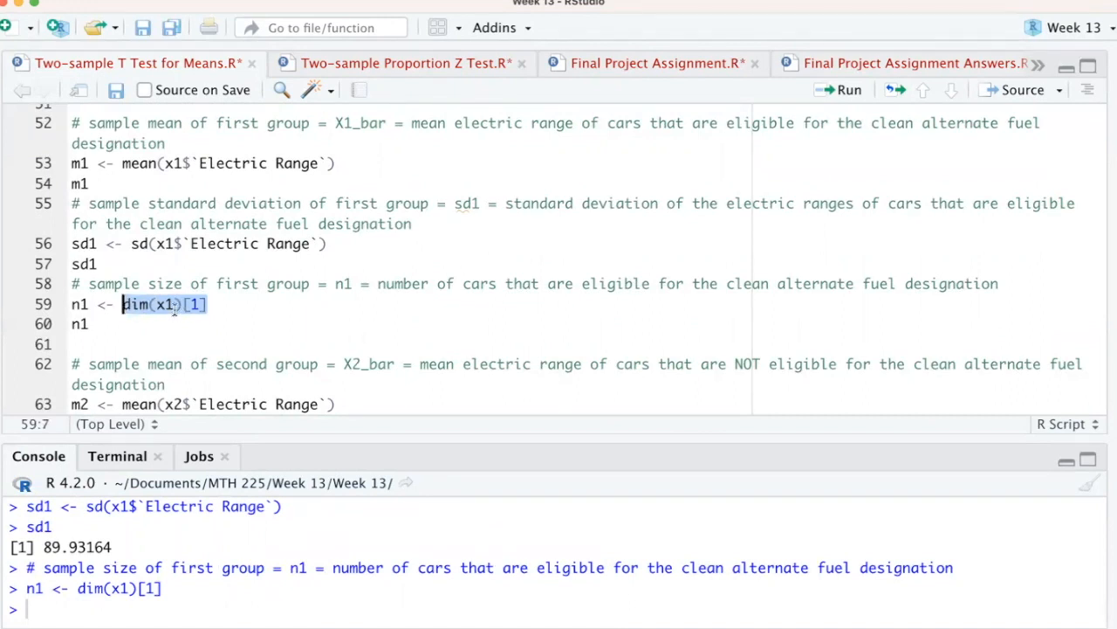
left_click(214, 303)
key("shift+Left")
key("shift+Left")
key("shift+Left")
left_click(214, 303)
key("ctrl+Return")
key("ctrl+Return")
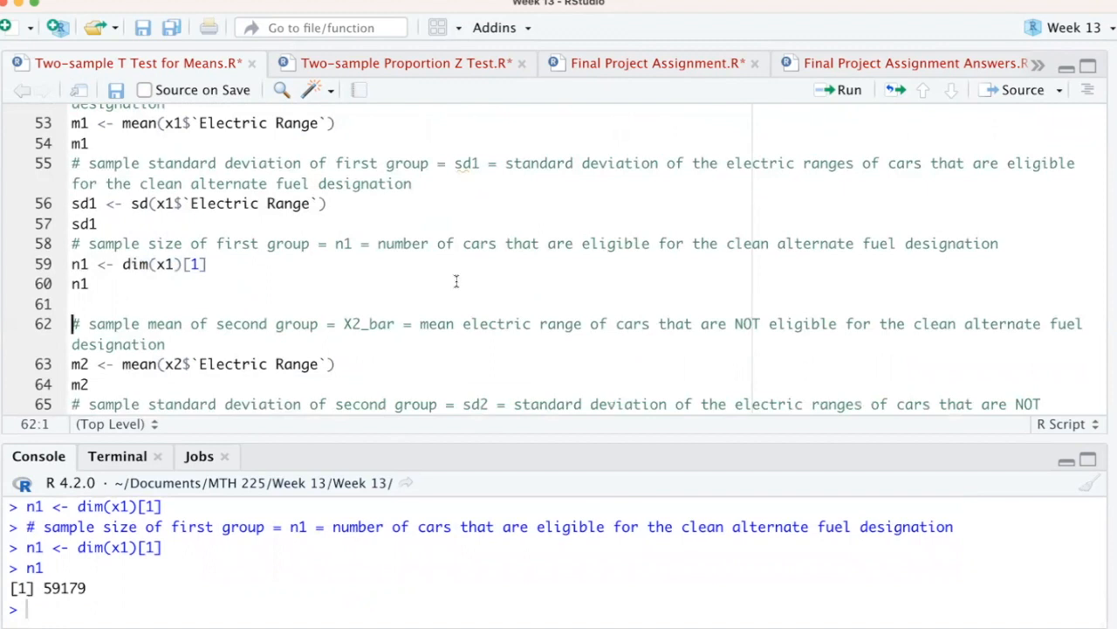
Compute and print m2, the mean Electric Range of the non-eligible group x2
scroll(455, 281, "down", 3)
scroll(456, 281, "down", 2)
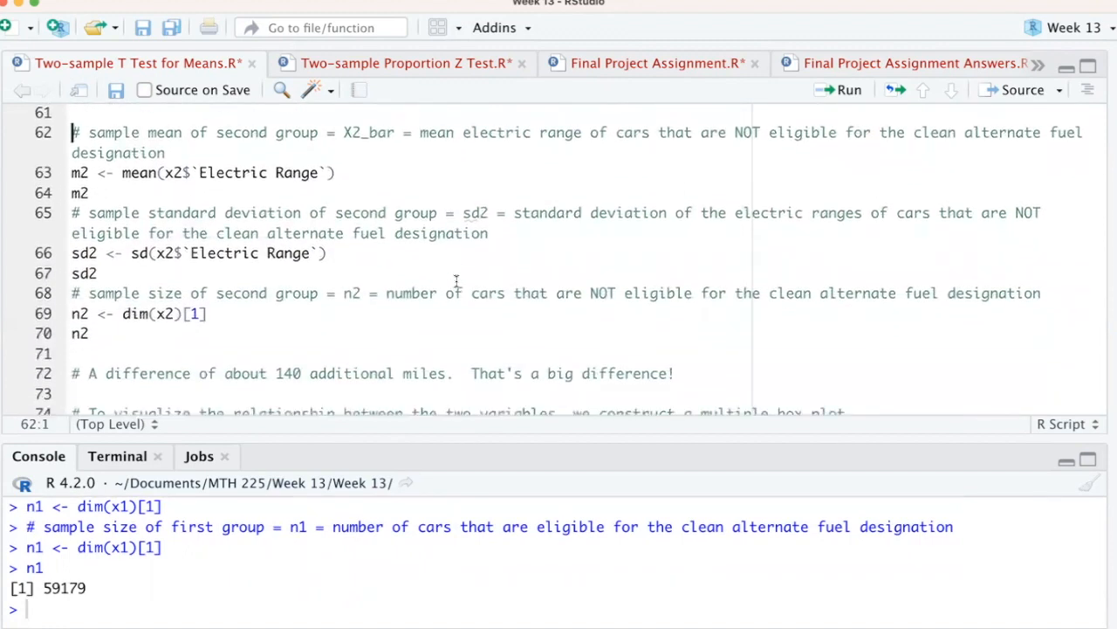
left_click(342, 171)
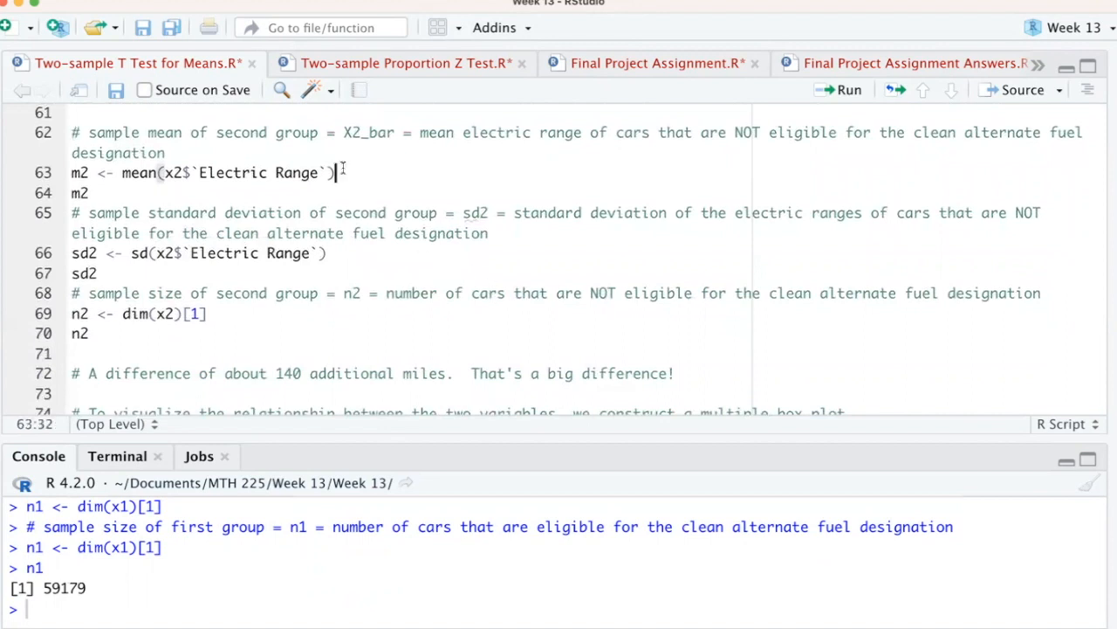
key("ctrl+Return")
key("ctrl+Return")
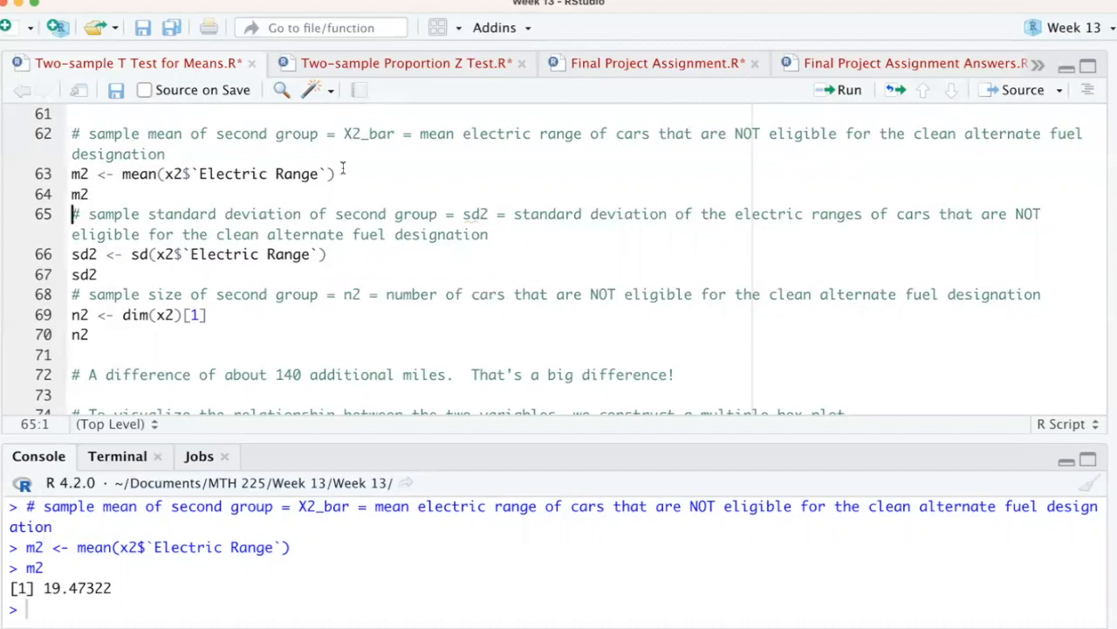
Compute and print the non-eligible group's Electric Range standard deviation sd2 and its sample size n2 from dim(x2)[1]
key("super+Return")
key("super+Return")
key("super+Return")
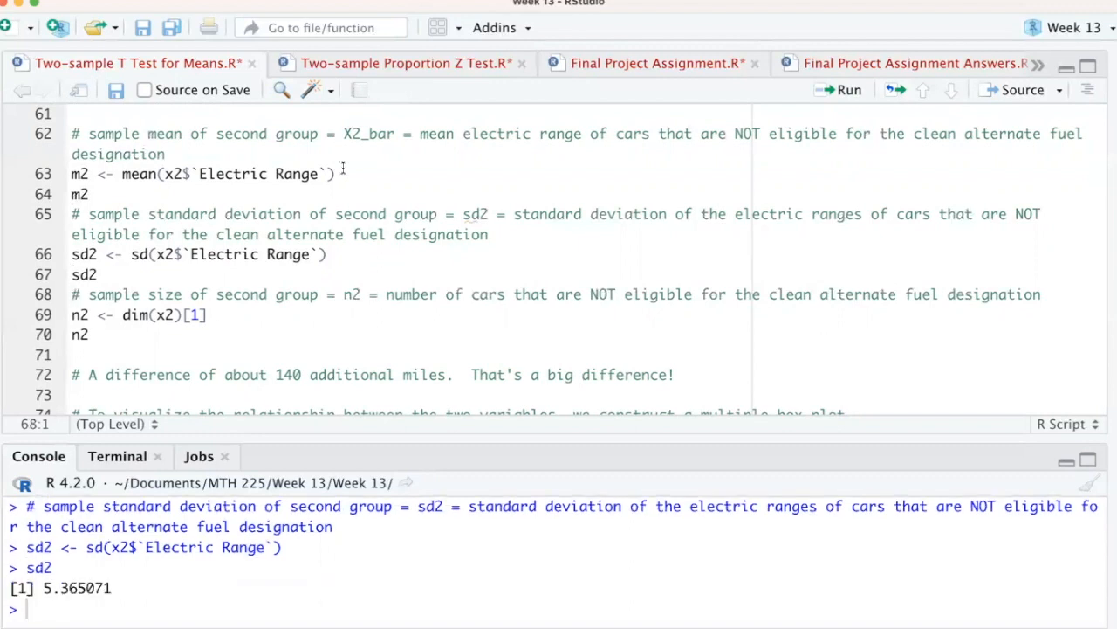
key("super+Return")
key("super+Return")
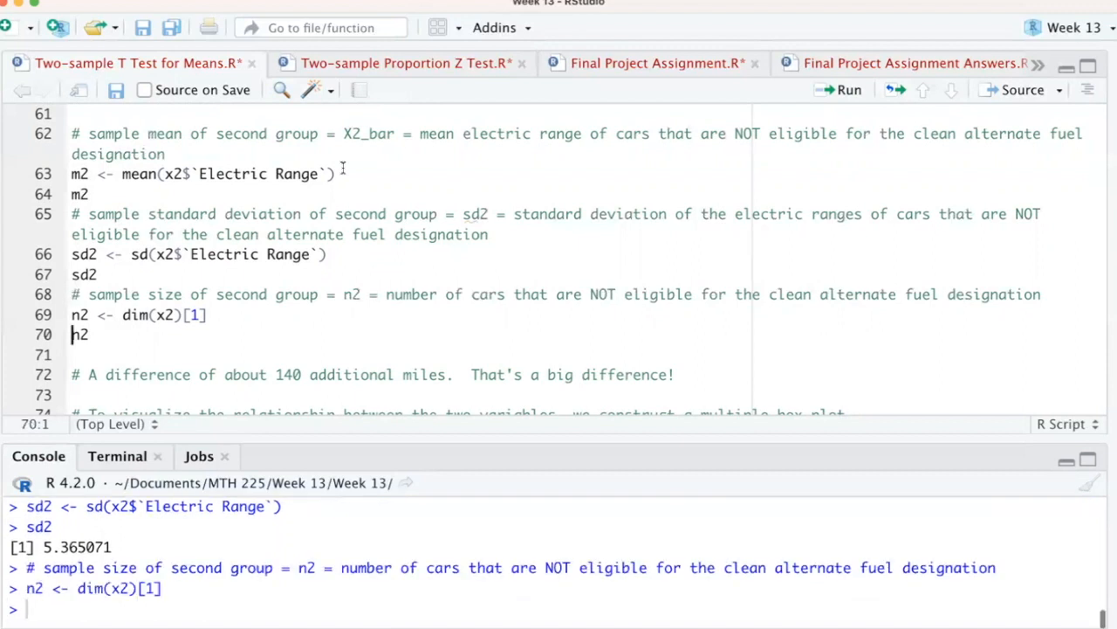
key("super+Return")
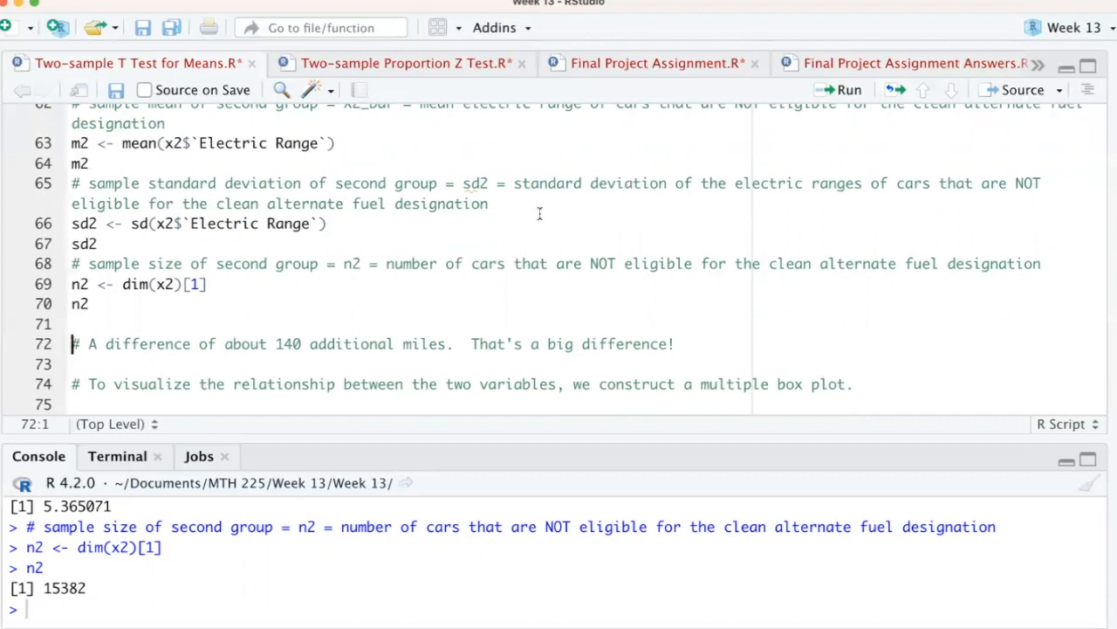
scroll(539, 213, "down", 1)
scroll(540, 213, "down", 5)
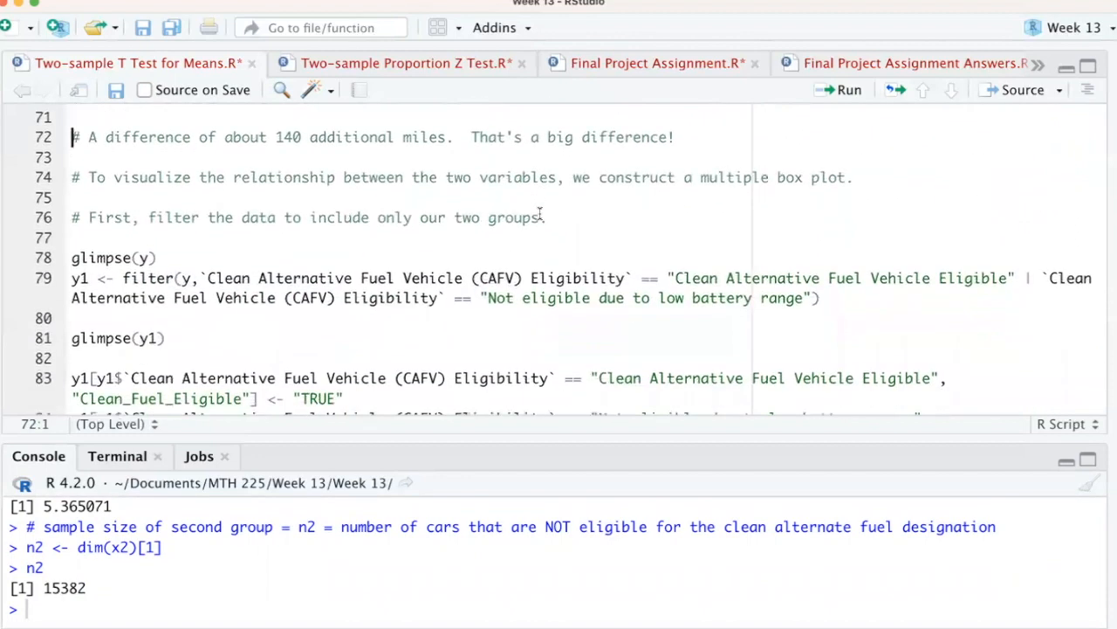
Look back through the printed group statistics to the eligible group's mean m1 and compare it with the script's mileage-difference comment
scroll(590, 528, "up", 3)
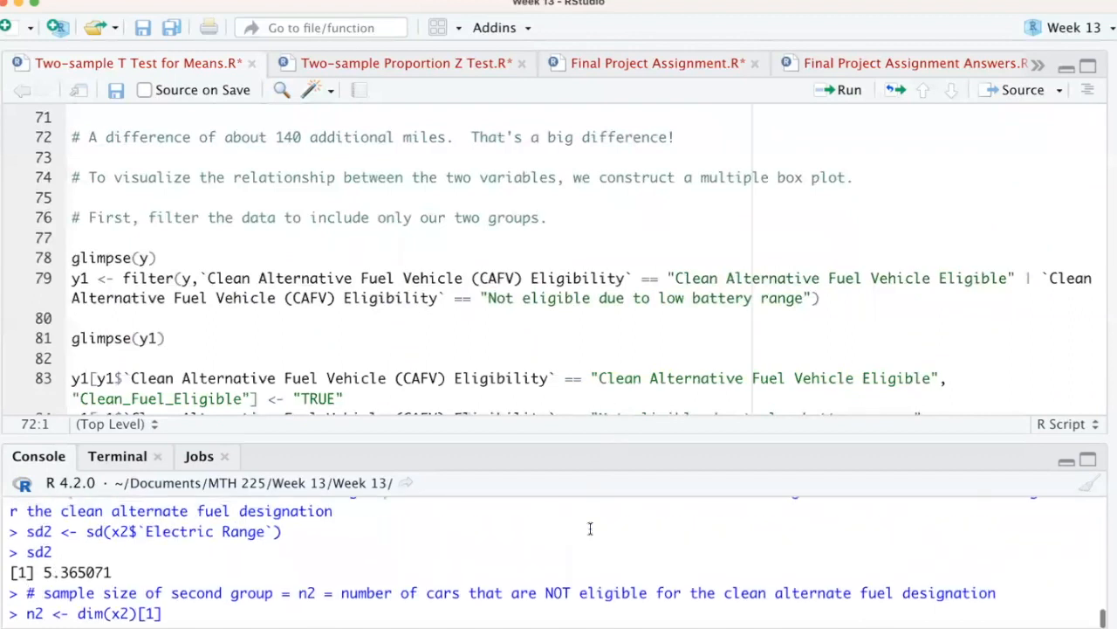
scroll(590, 528, "up", 2)
left_click_drag(111, 553, 44, 553)
scroll(267, 552, "up", 5)
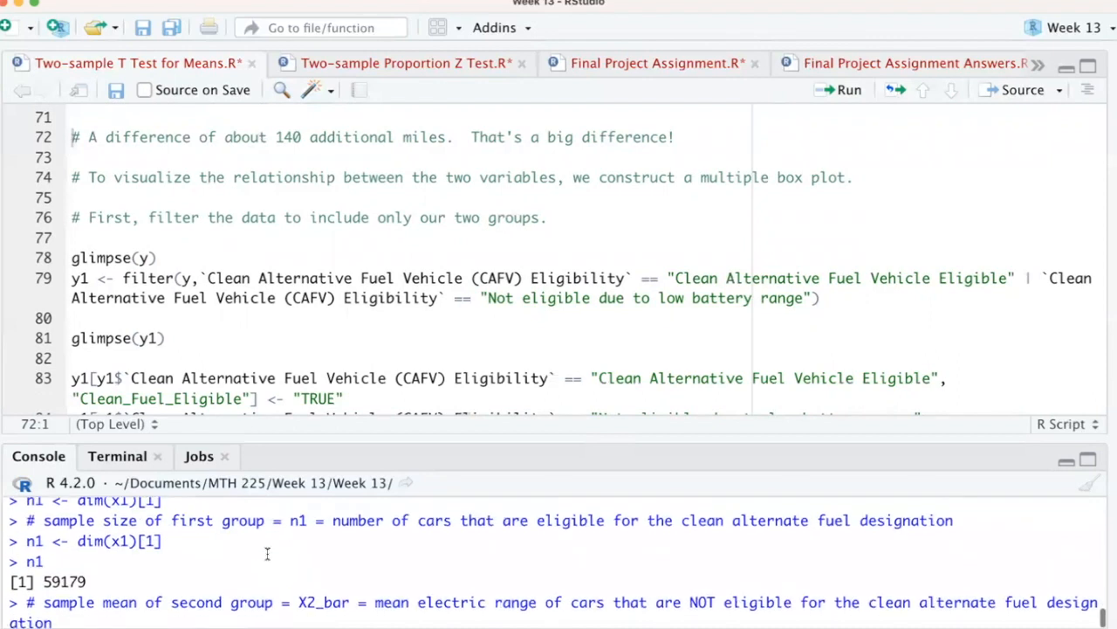
scroll(267, 553, "up", 5)
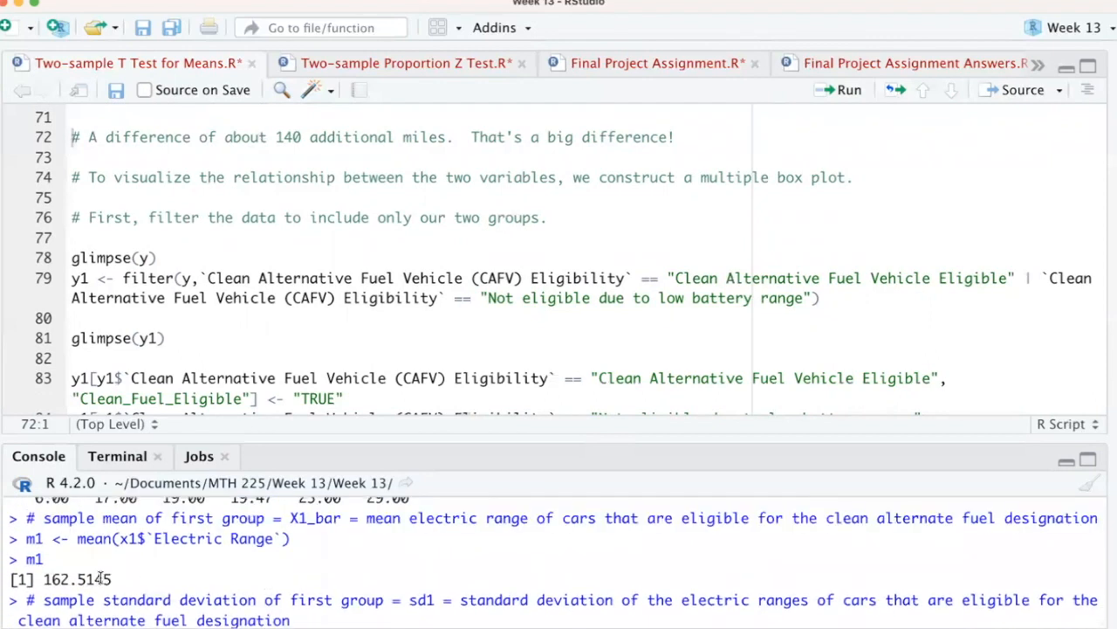
left_click_drag(111, 576, 36, 579)
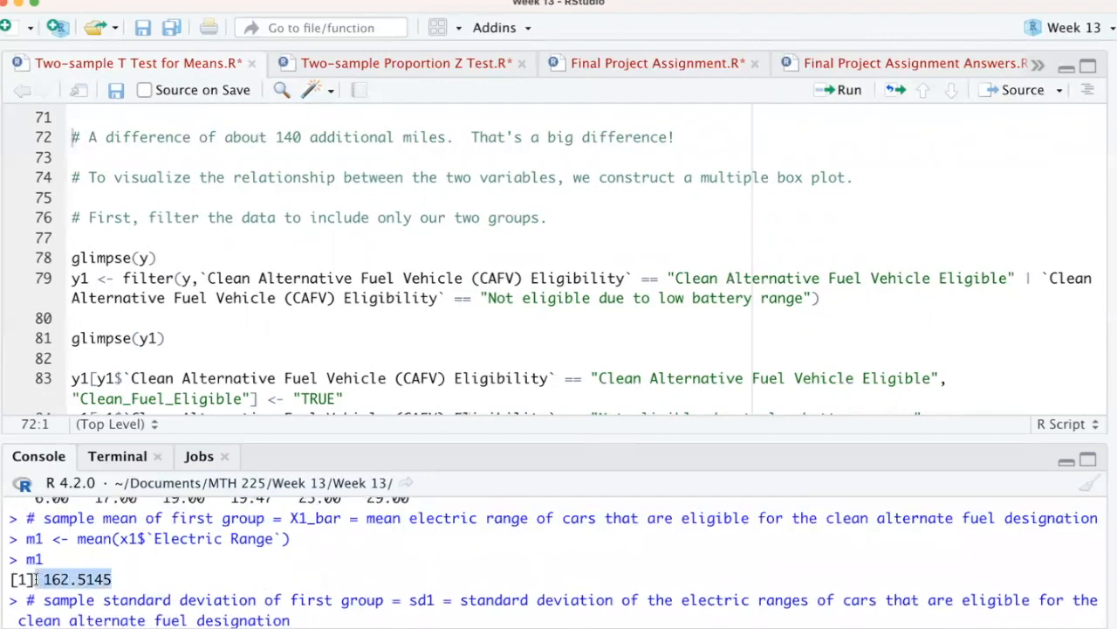
left_click_drag(275, 137, 302, 137)
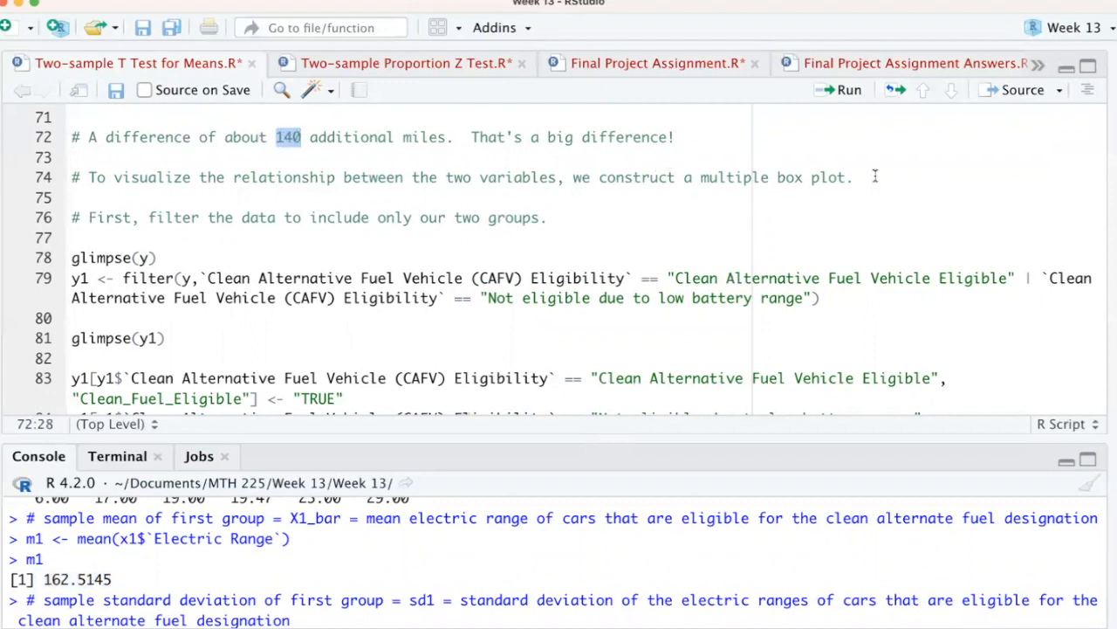
Examine the box plot preparation code, especially the filter statement for y1 and its two eligibility conditions
scroll(874, 176, "down", 2)
scroll(874, 176, "down", 1)
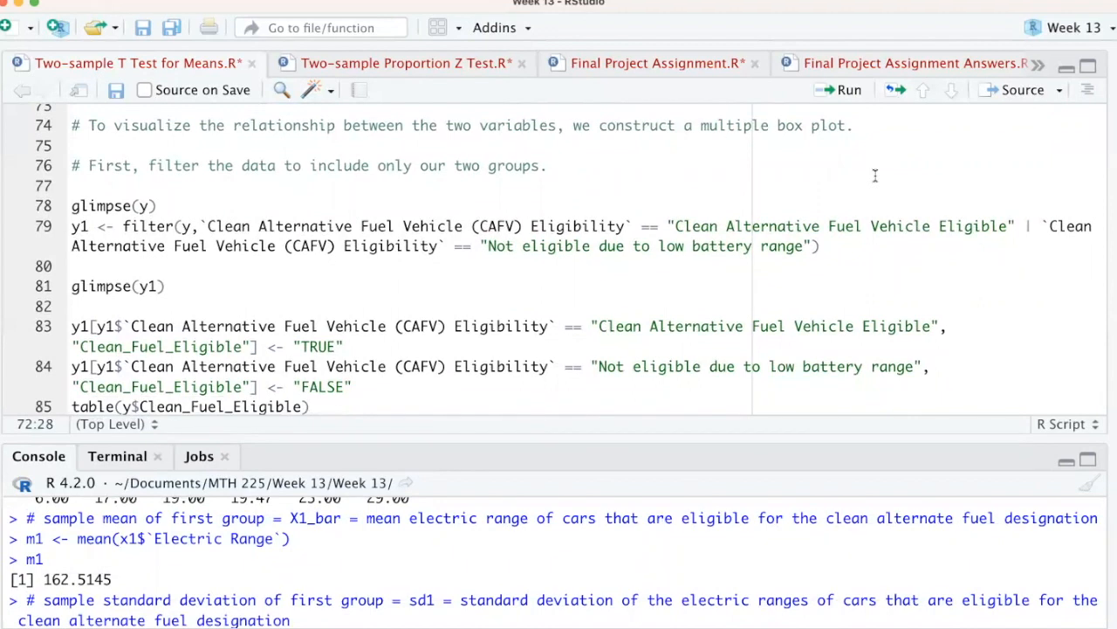
left_click(874, 174)
scroll(296, 193, "up", 1)
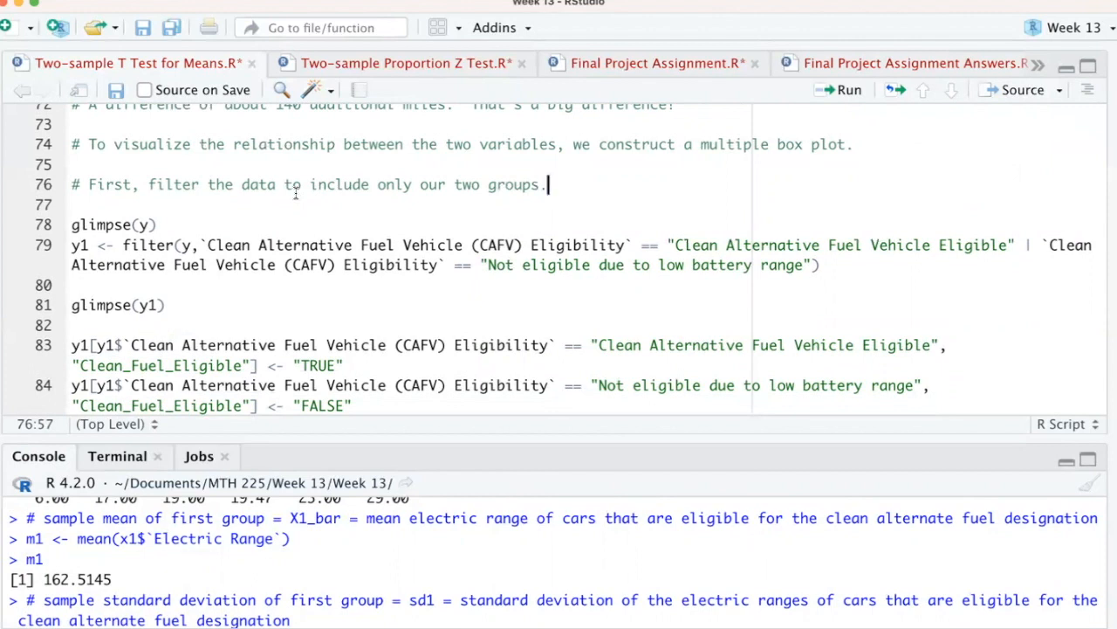
scroll(296, 194, "down", 4)
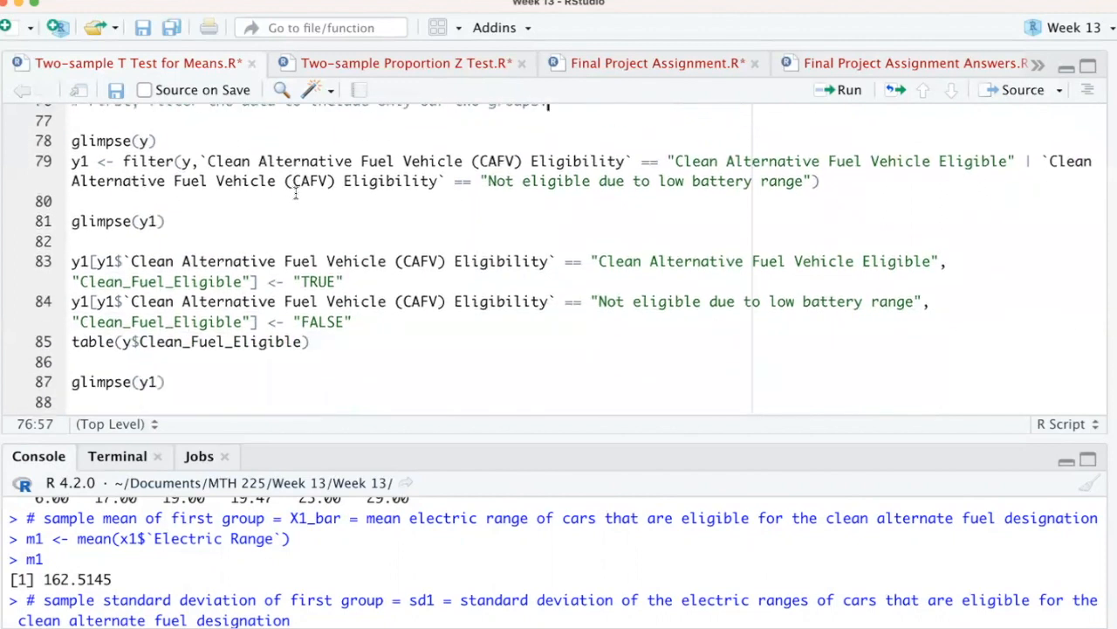
scroll(296, 194, "up", 5)
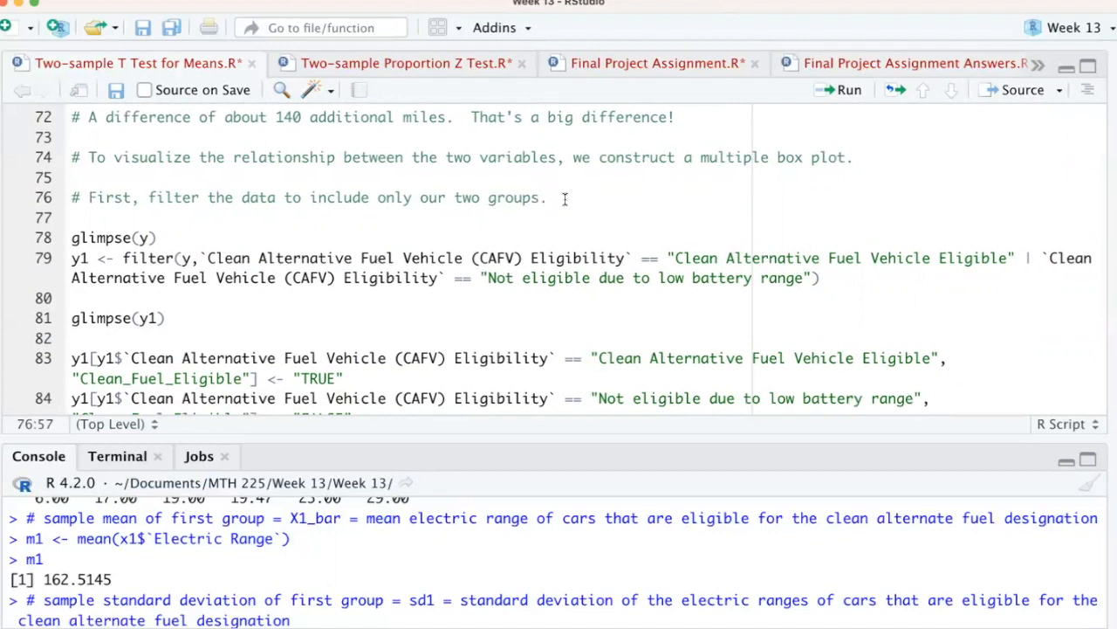
left_click(87, 258)
left_click_drag(88, 258, 72, 258)
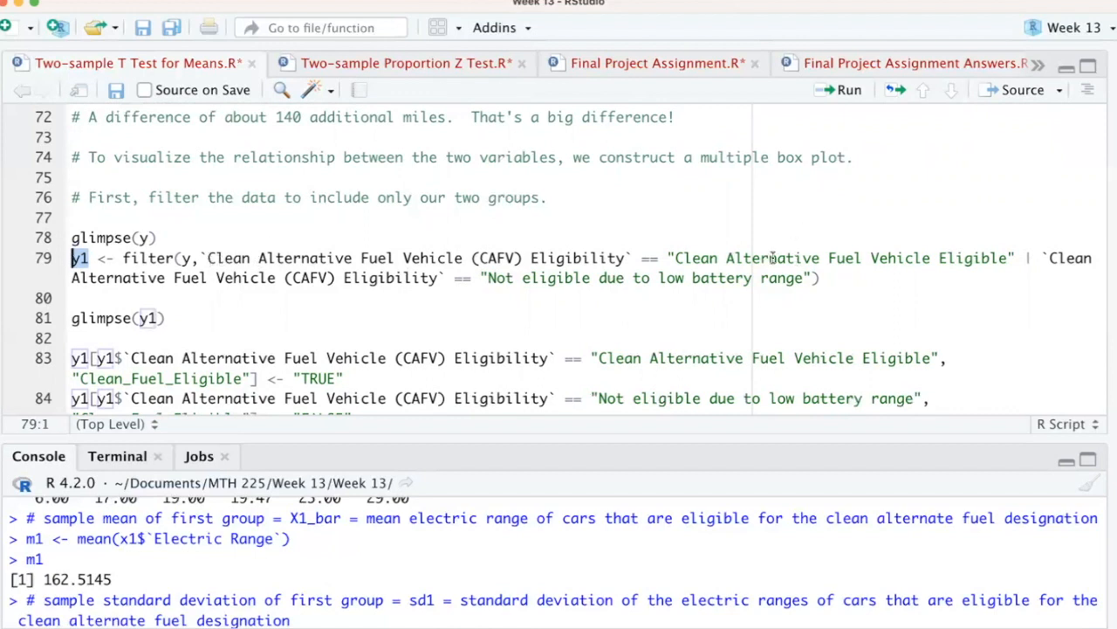
left_click_drag(676, 259, 1009, 258)
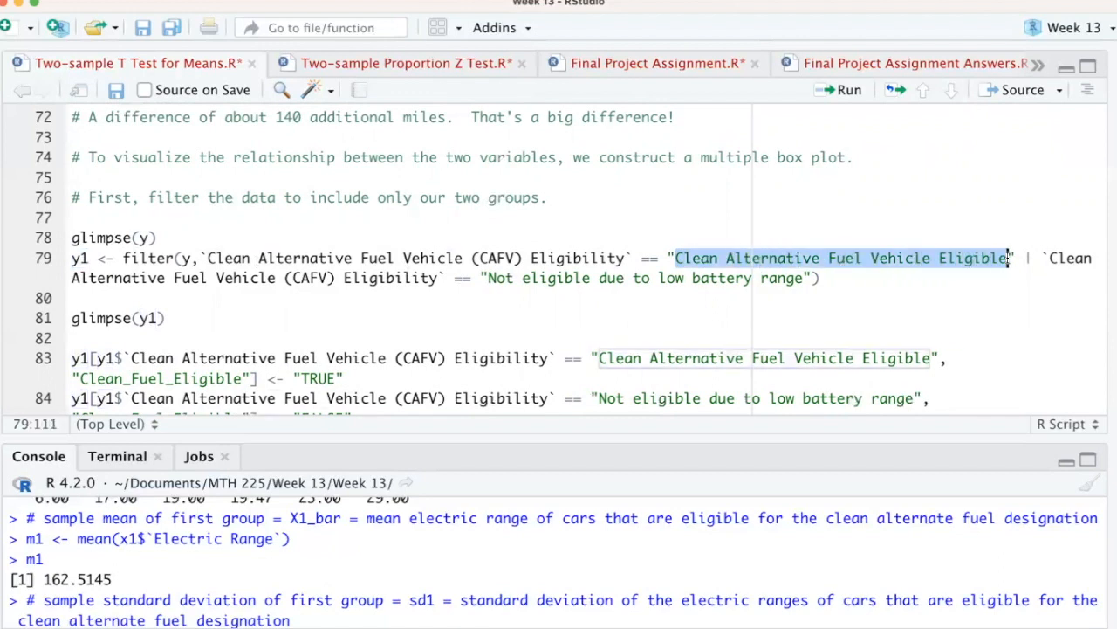
left_click(489, 277)
left_click_drag(489, 278, 788, 278)
Run the filter that stores only the eligible and low-battery-range non-eligible vehicles in y1, and glimpse y1
left_click(831, 278)
key("ctrl+Return")
key("ctrl+Return")
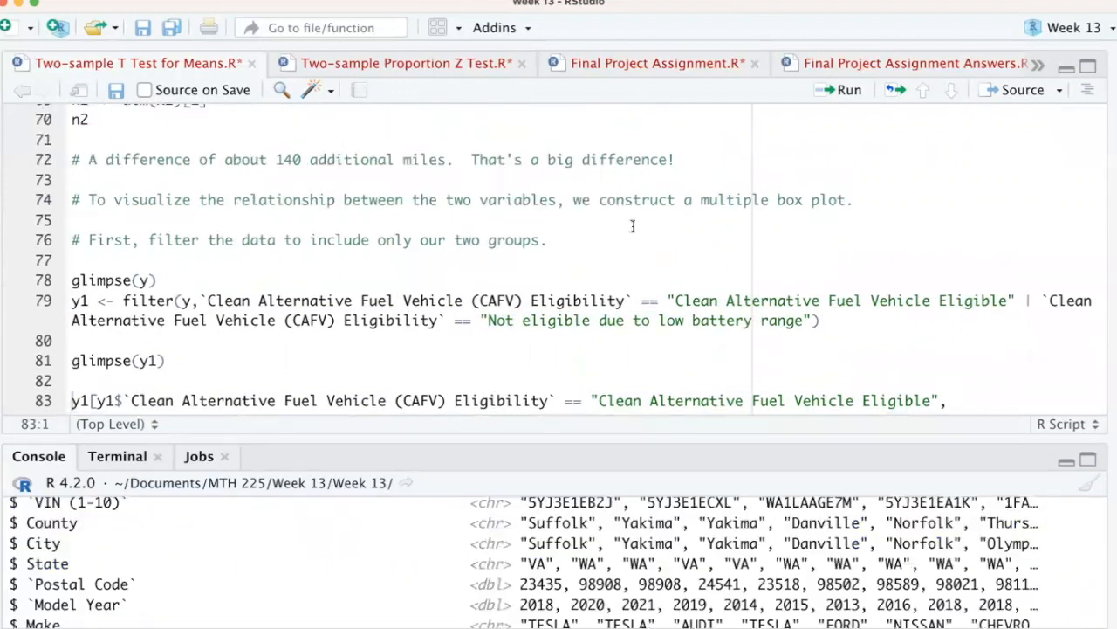
Fill y1's Clean_Fuel_Eligible column with "TRUE" for eligible and "FALSE" for non-eligible vehicles, and run table(y$Clean_Fuel_Eligible)
scroll(633, 226, "down", 5)
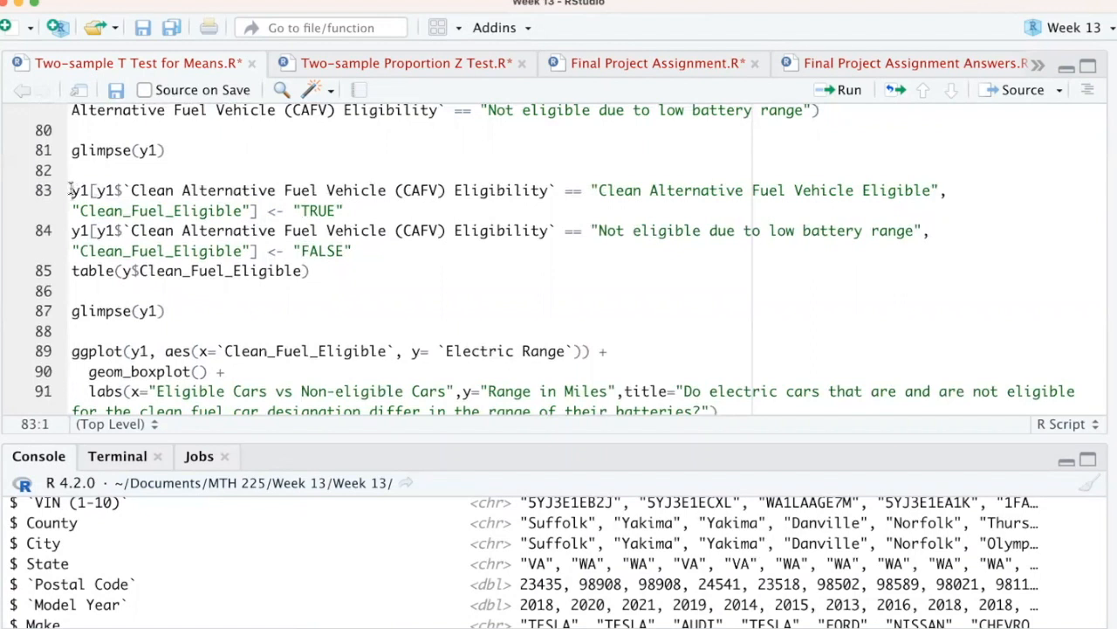
key("super+Return")
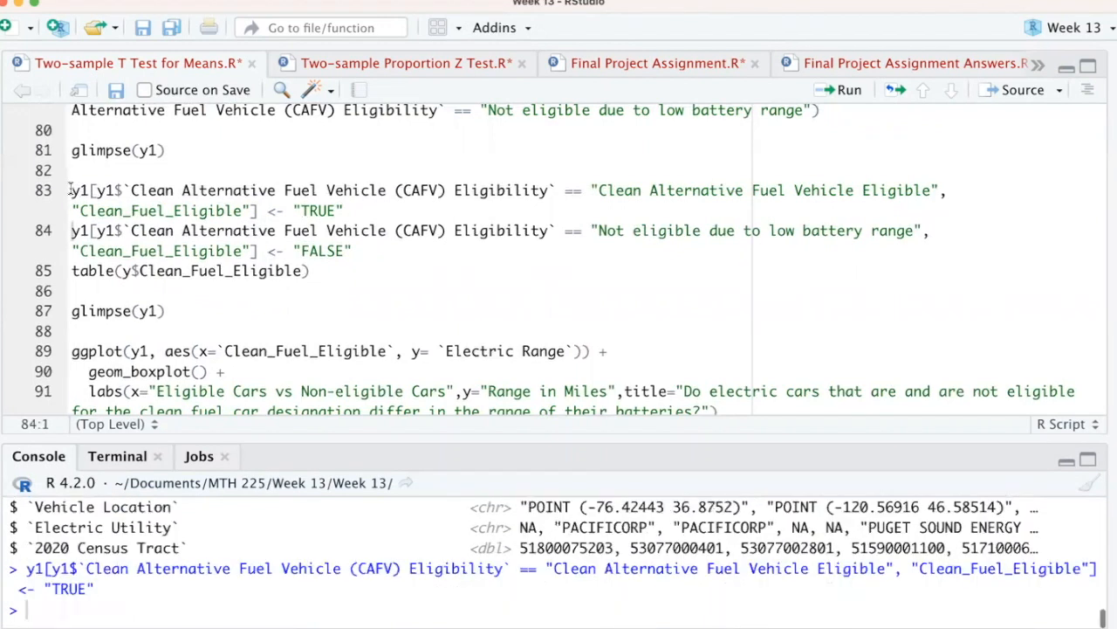
key("super+Return")
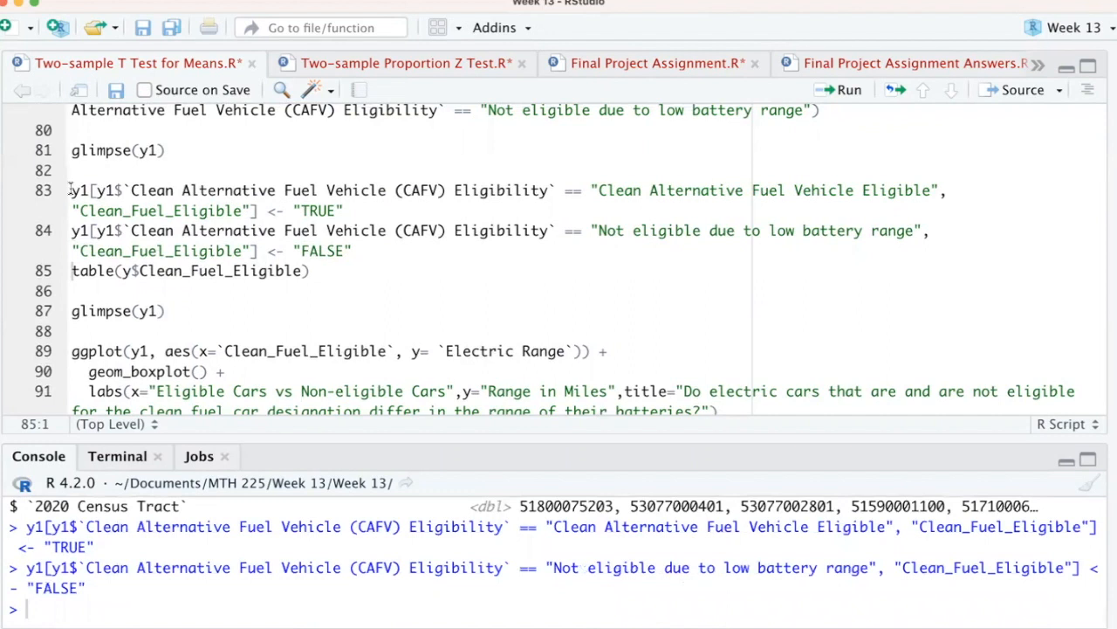
key("super+Return")
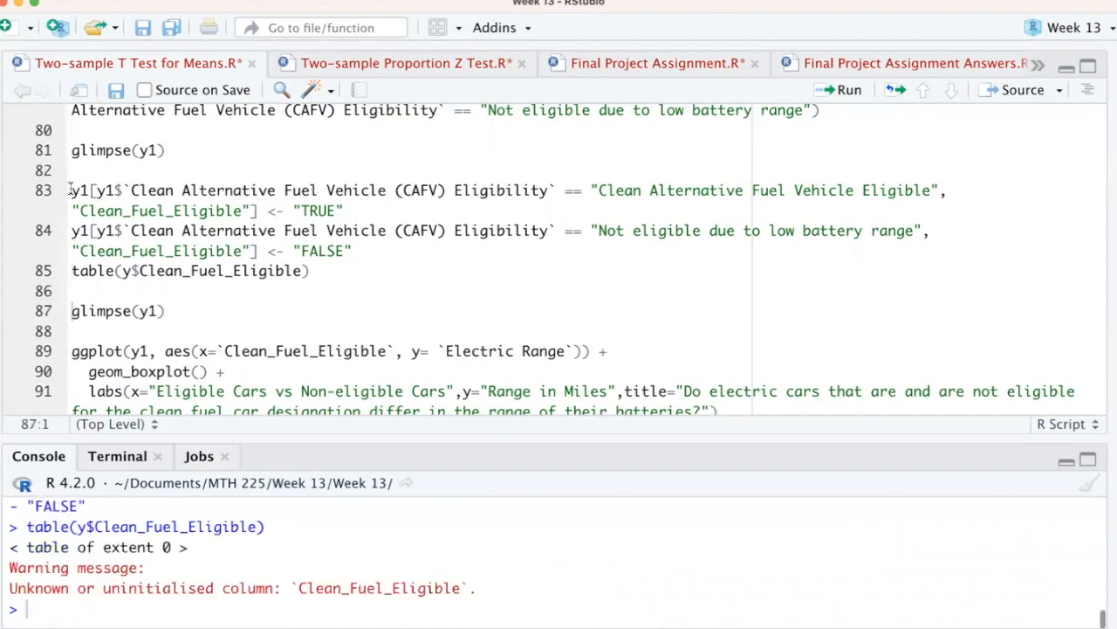
Glimpse y1 again and check the new Clean_Fuel_Eligible column in the output
key("super+Return")
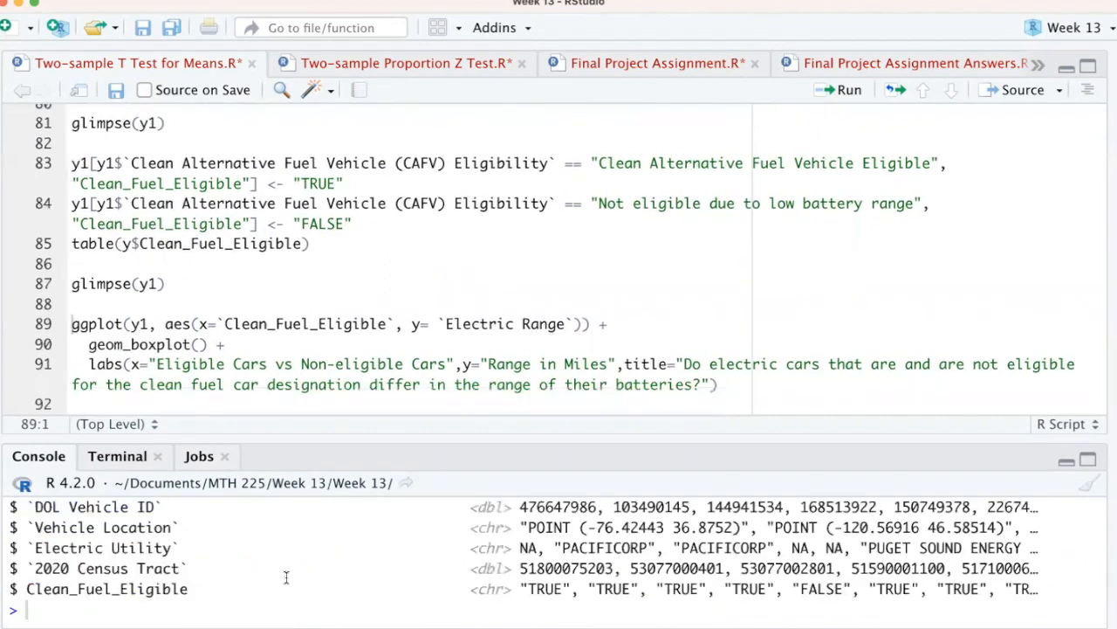
scroll(387, 566, "up", 1)
scroll(387, 567, "down", 1)
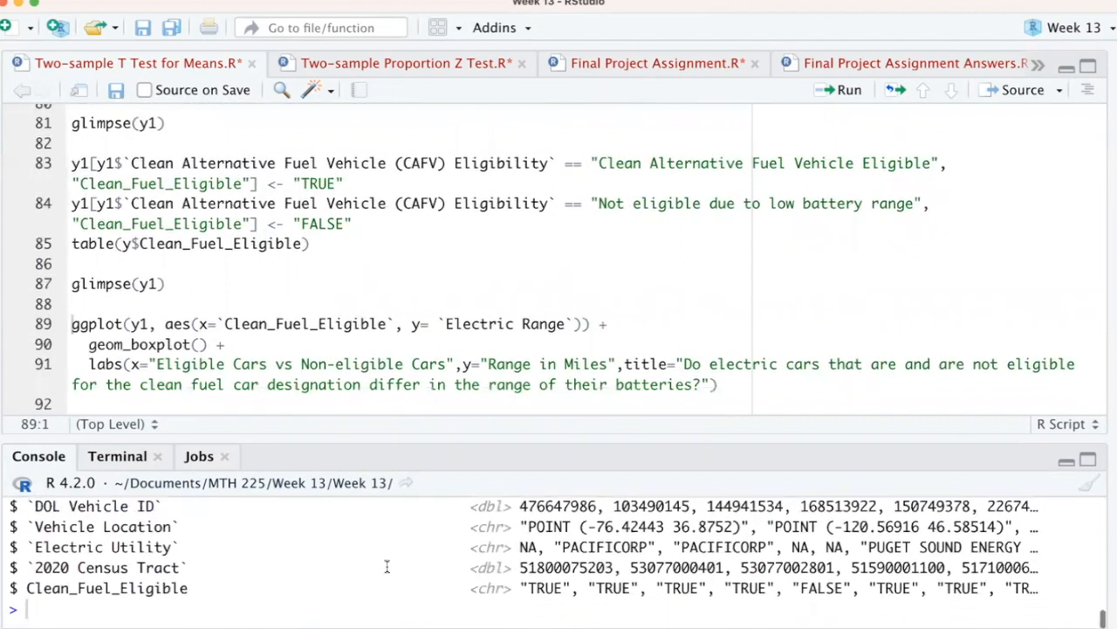
left_click_drag(28, 590, 43, 602)
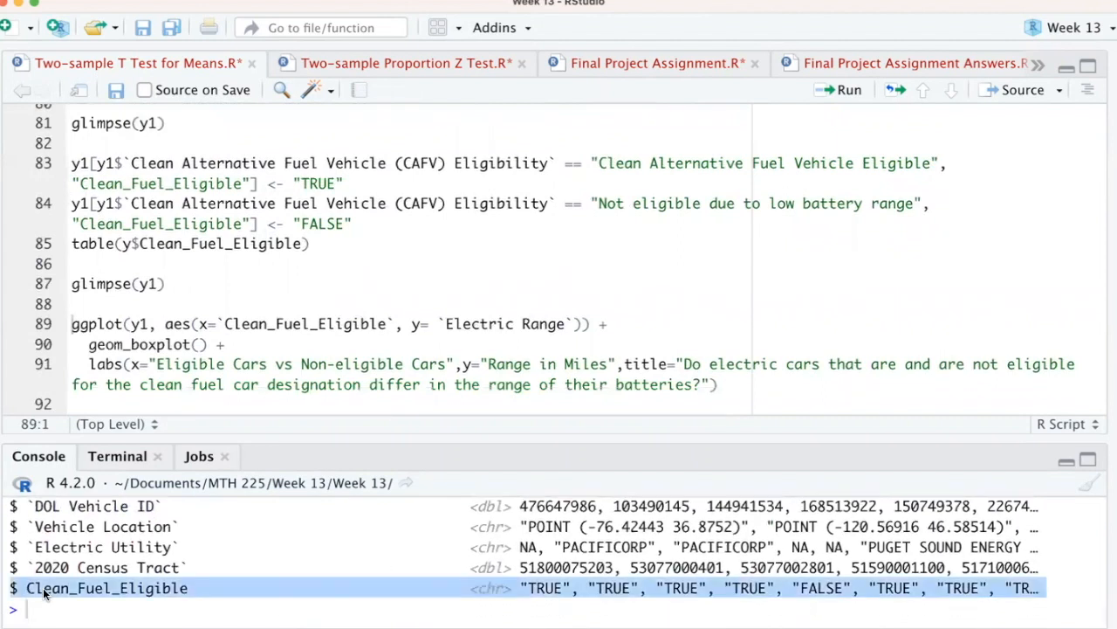
double_click(53, 590)
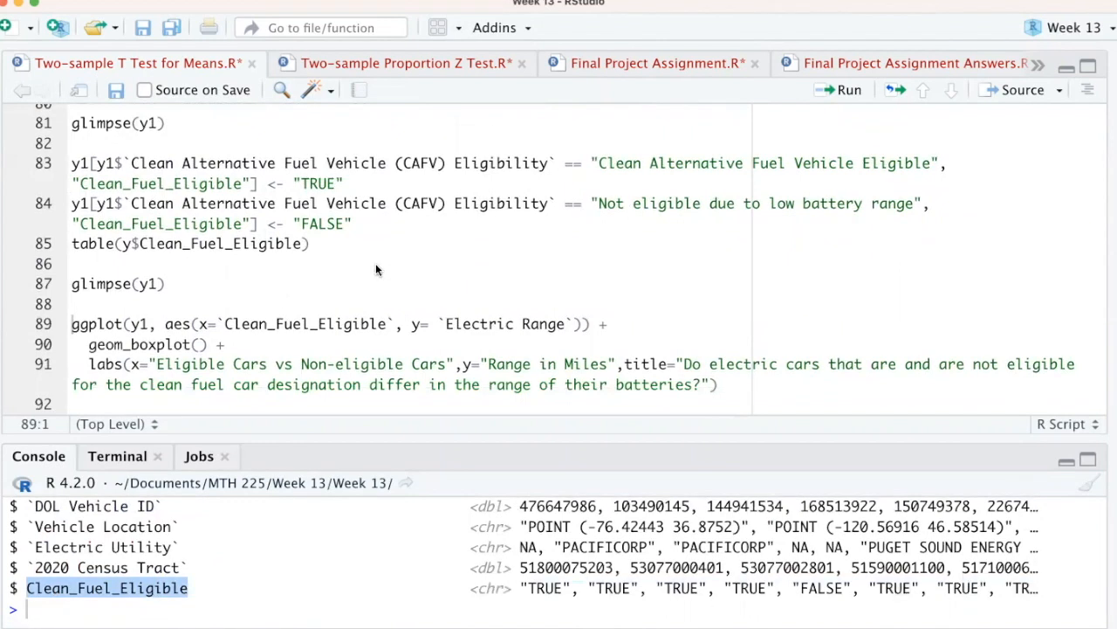
Review the ggplot mapping of Clean_Fuel_Eligible to x and Electric Range to y, and run the code to draw the box plot
scroll(295, 278, "down", 5)
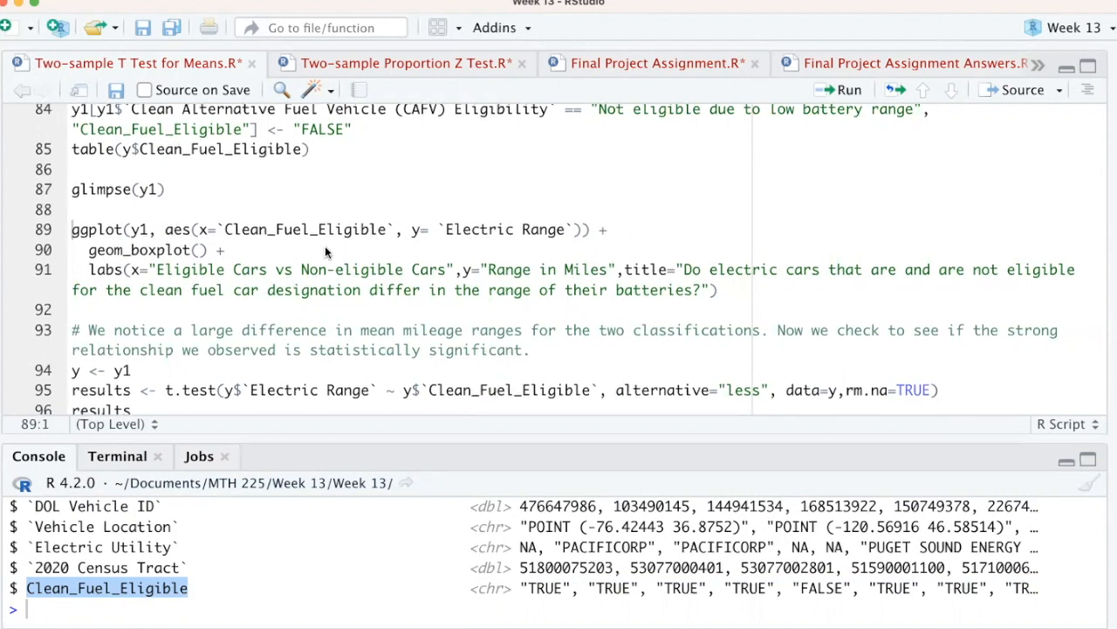
scroll(325, 250, "down", 3)
left_click_drag(199, 174, 395, 179)
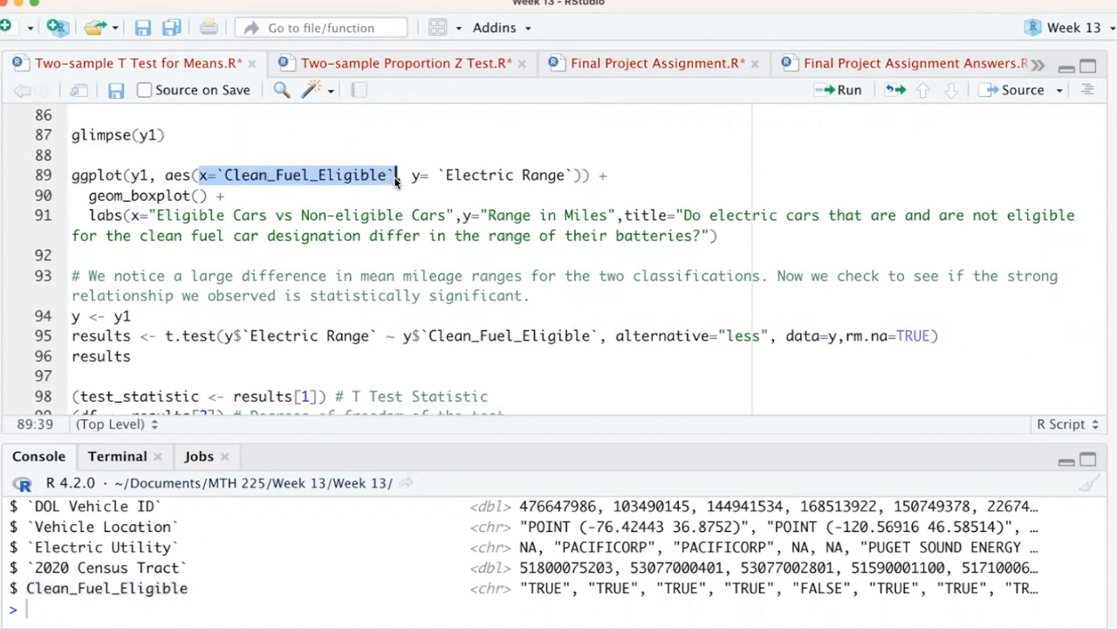
left_click(569, 179)
left_click_drag(569, 179, 439, 178)
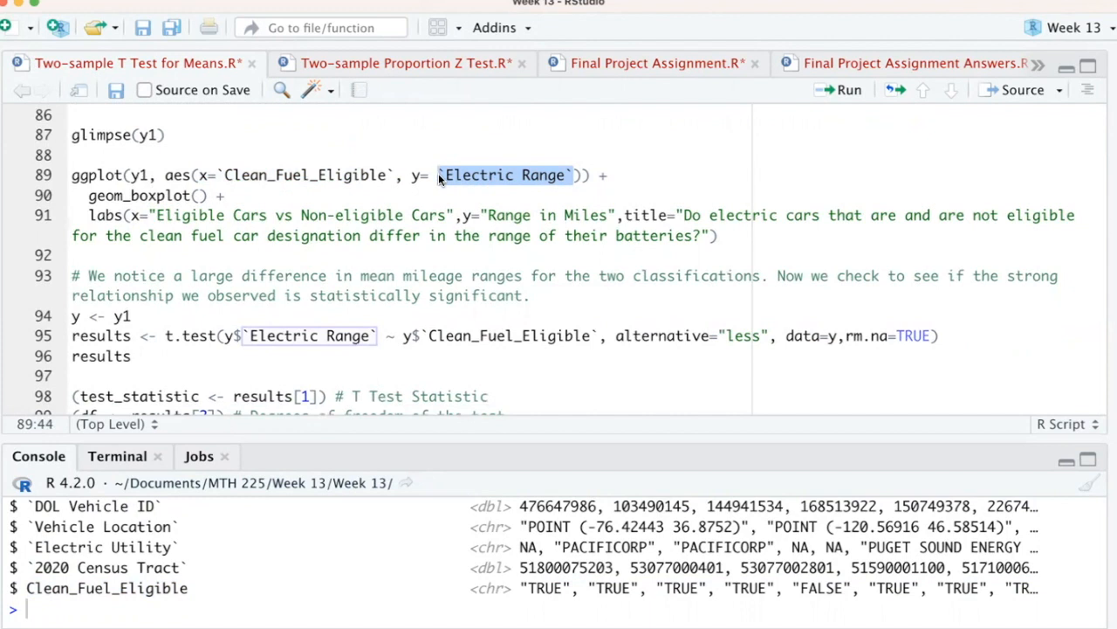
left_click(74, 179)
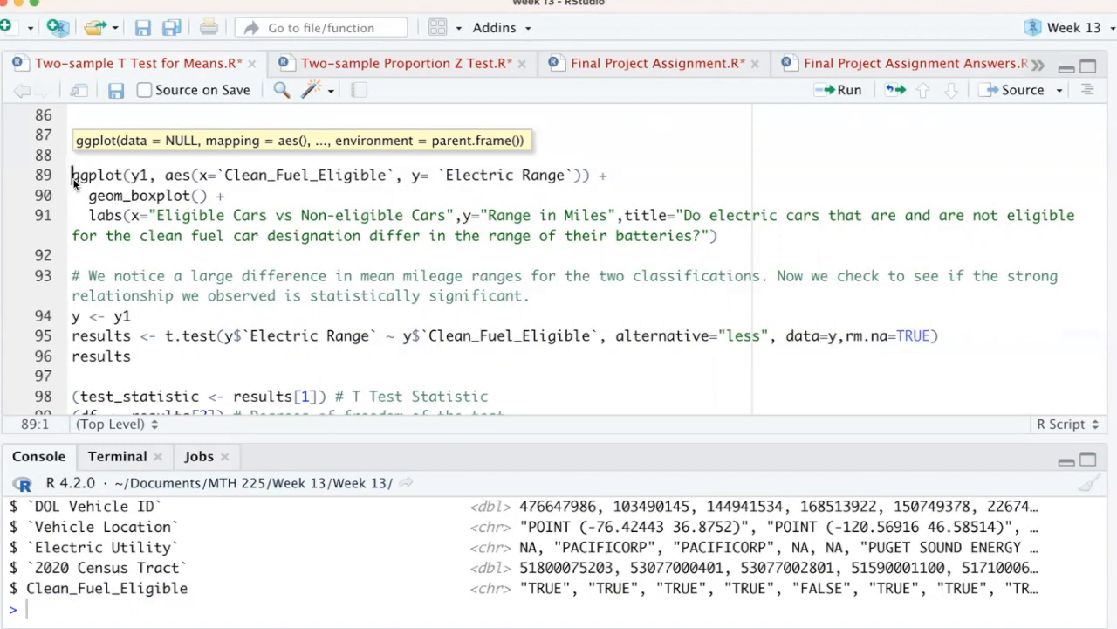
key("super+Return")
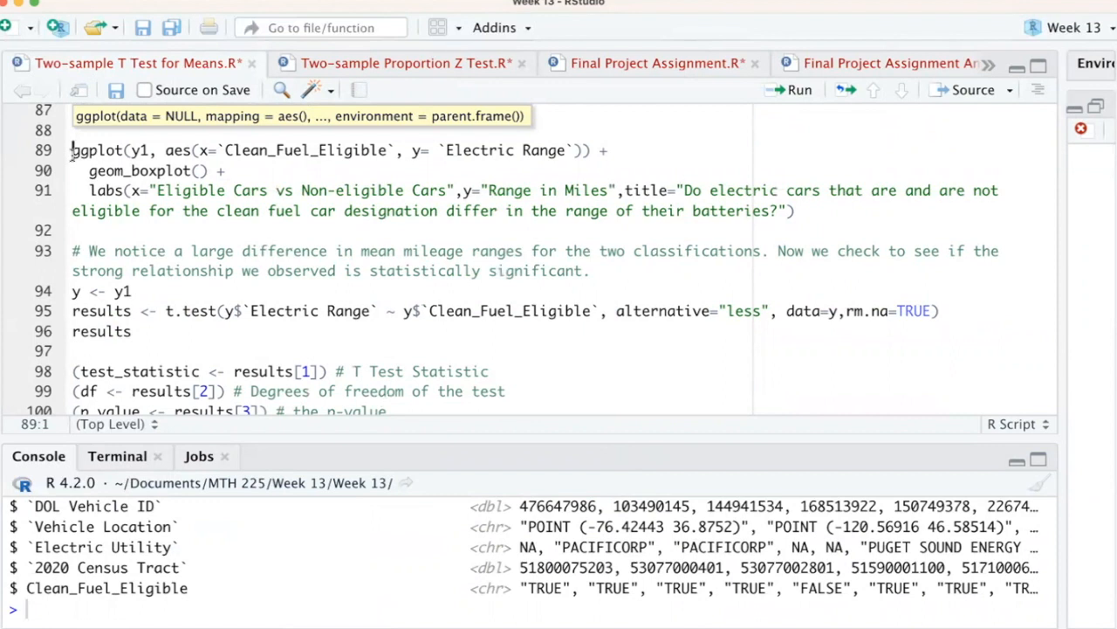
key("super+Return")
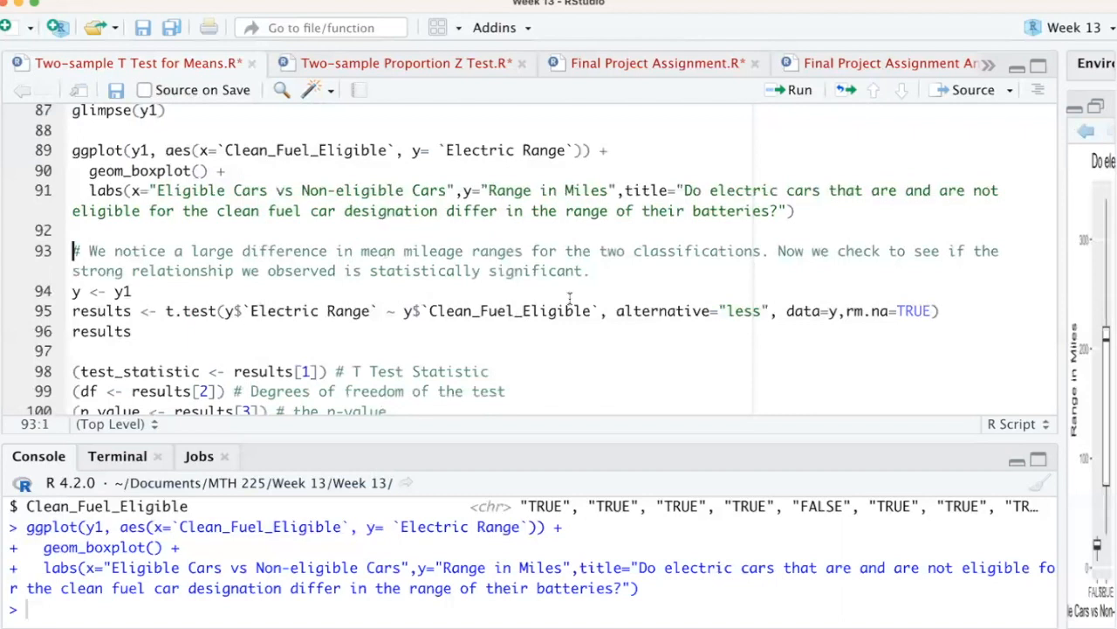
Enlarge the plot area to examine the box plot of both groups, and shrink it again to show the script
left_click_drag(1059, 289, 55, 338)
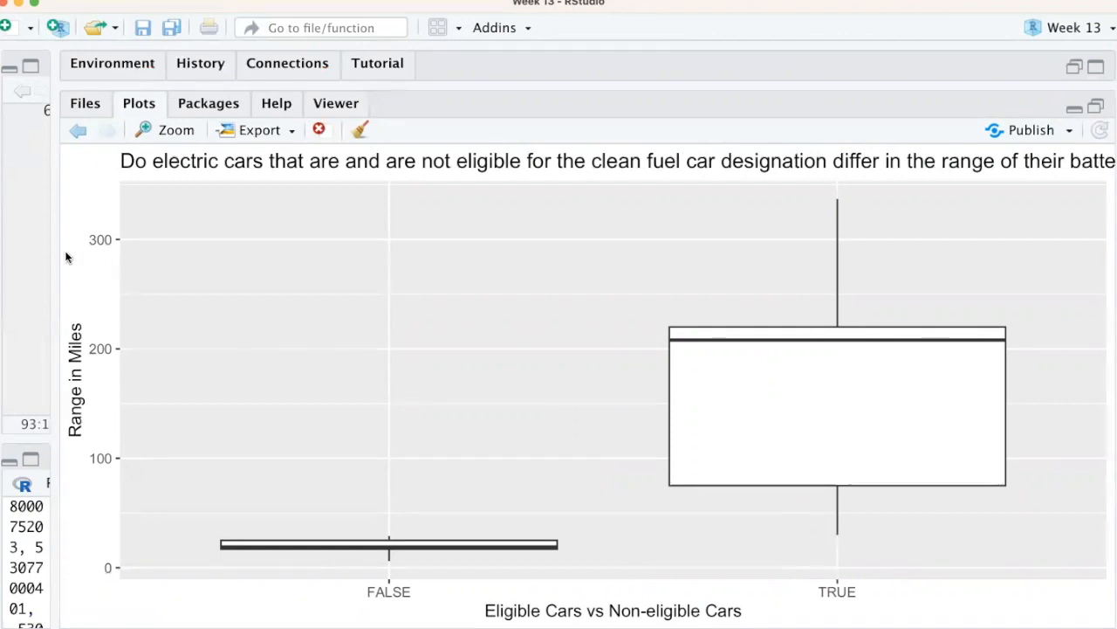
left_click_drag(54, 250, 1054, 301)
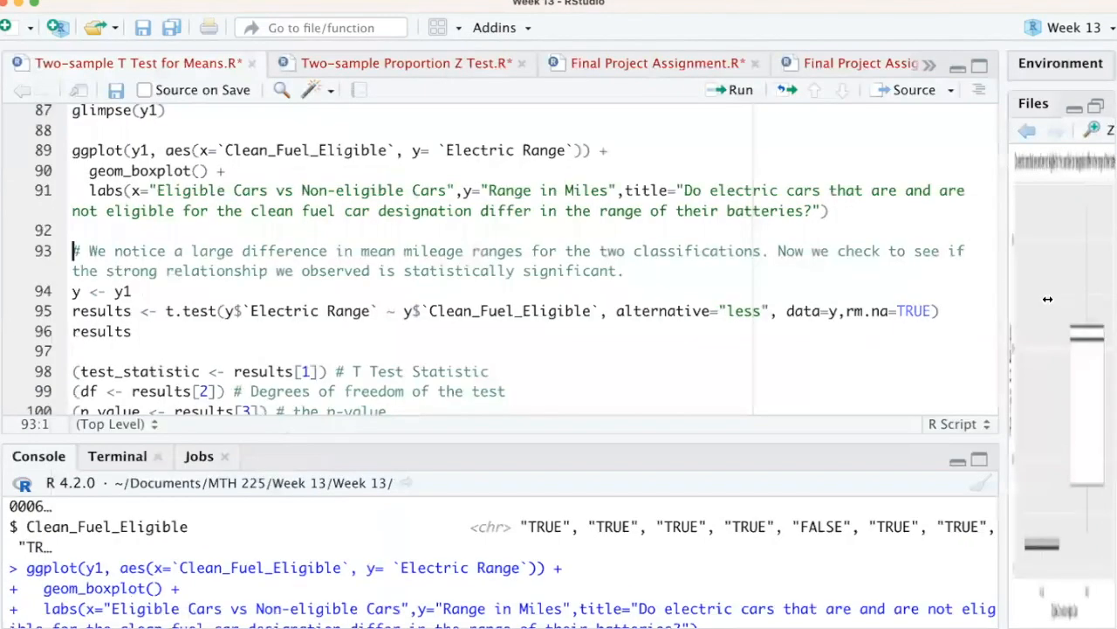
left_click_drag(1086, 302, 1090, 302)
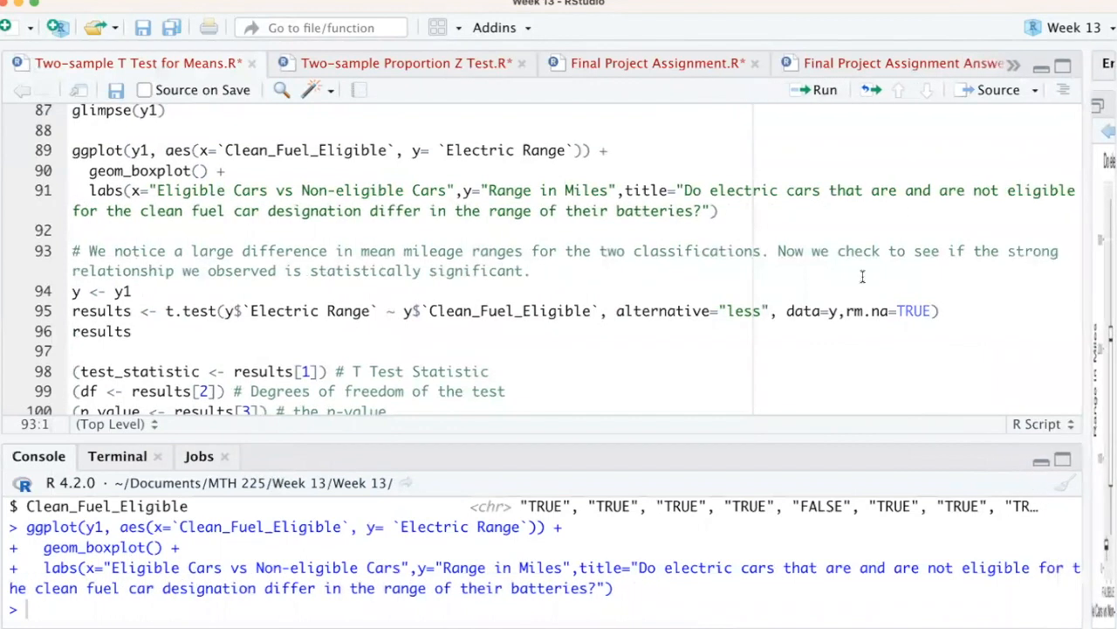
Insert a blank line after y <- y1, and run that assignment to replace y with the filtered data
scroll(259, 174, "up", 2)
scroll(259, 168, "down", 5)
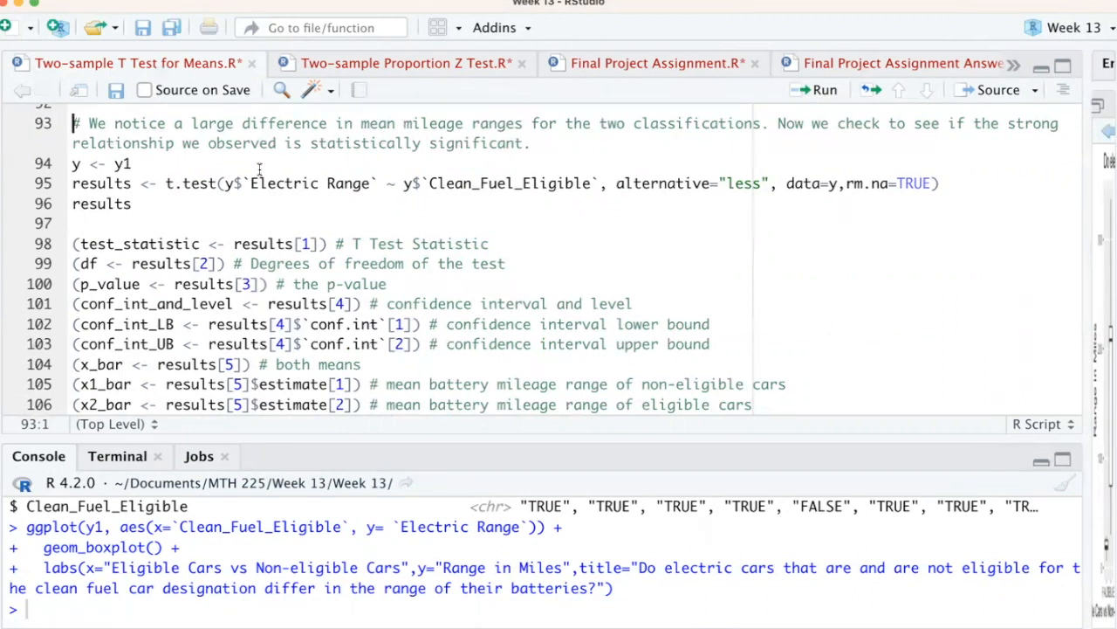
left_click(161, 164)
key("Return")
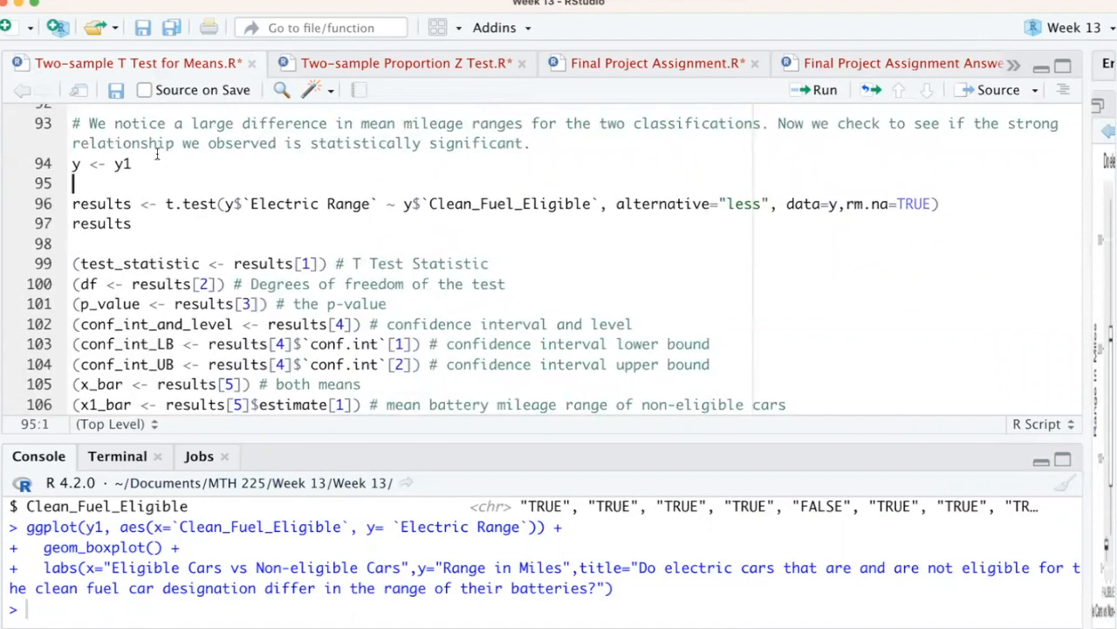
key("Up")
key("super+Return")
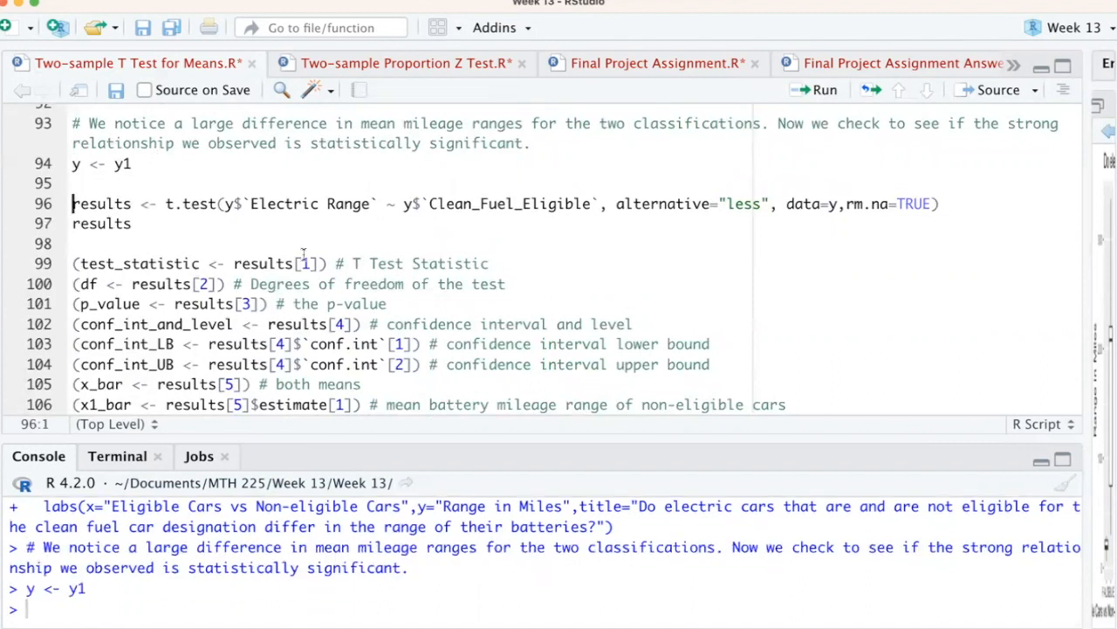
Examine the t.test call's arguments: the Electric Range by Clean_Fuel_Eligible formula and the alternative="less" option
left_click(224, 204)
left_click_drag(226, 202, 371, 203)
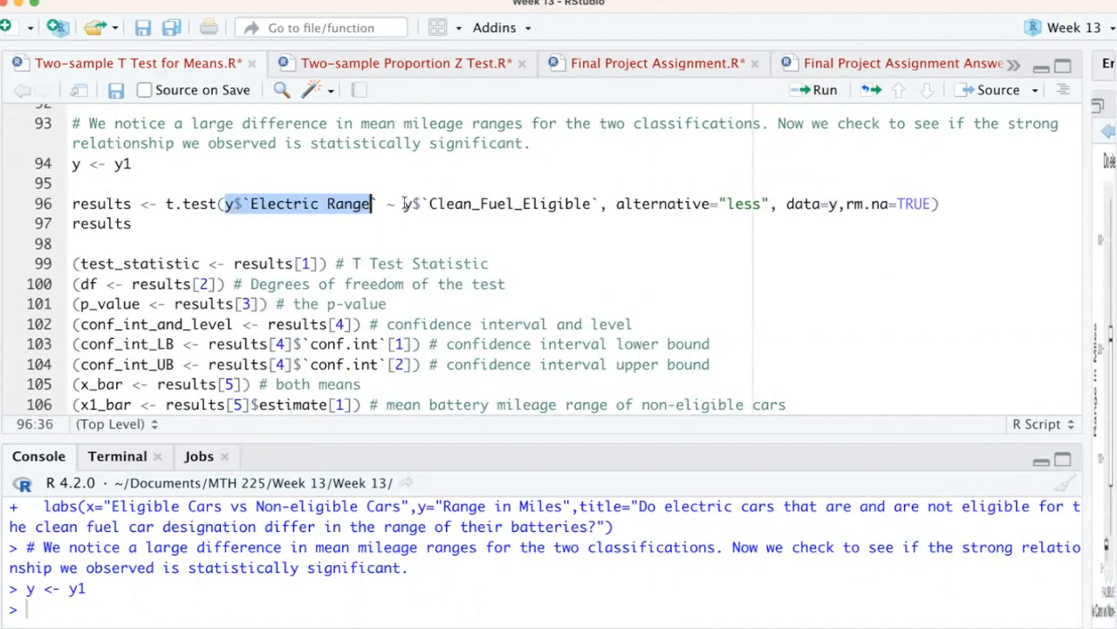
left_click_drag(406, 203, 597, 202)
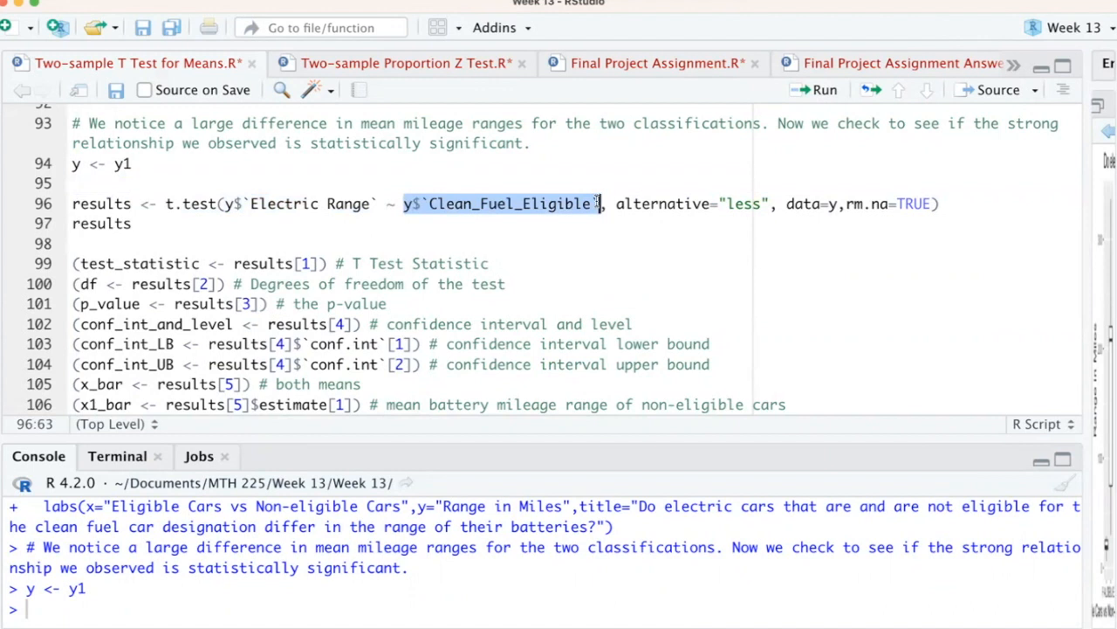
left_click(756, 204)
left_click_drag(768, 203, 616, 204)
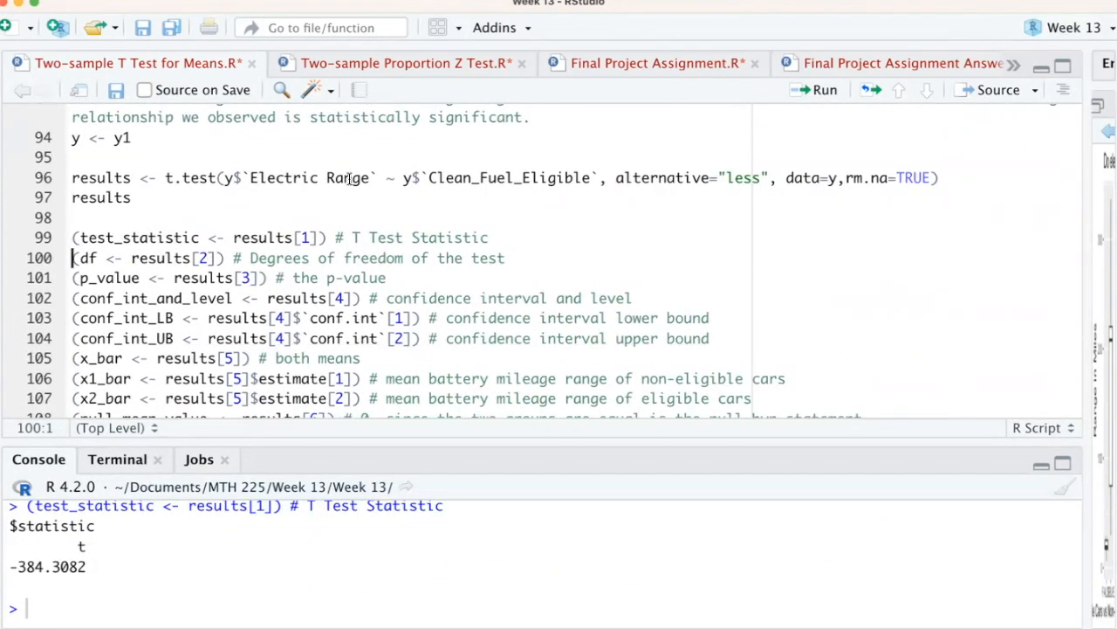
Run the t.test of Electric Range by Clean_Fuel_Eligible with alternative="less" on y, storing it in results
left_click(232, 178)
left_click(147, 141)
left_click_drag(147, 142, 39, 144)
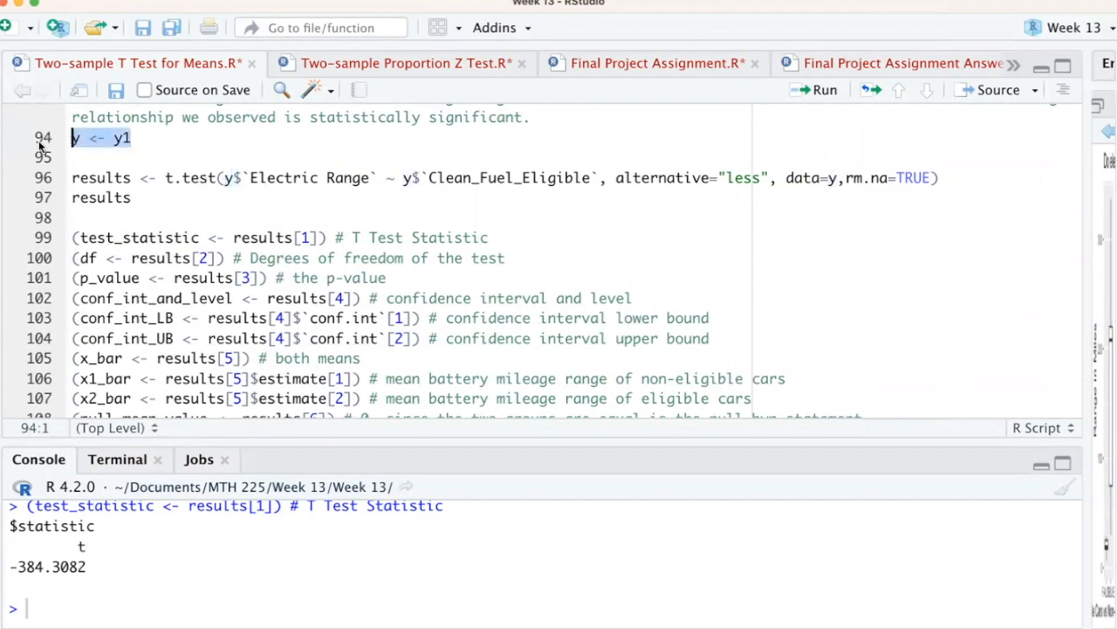
left_click(960, 180)
key("super+Return")
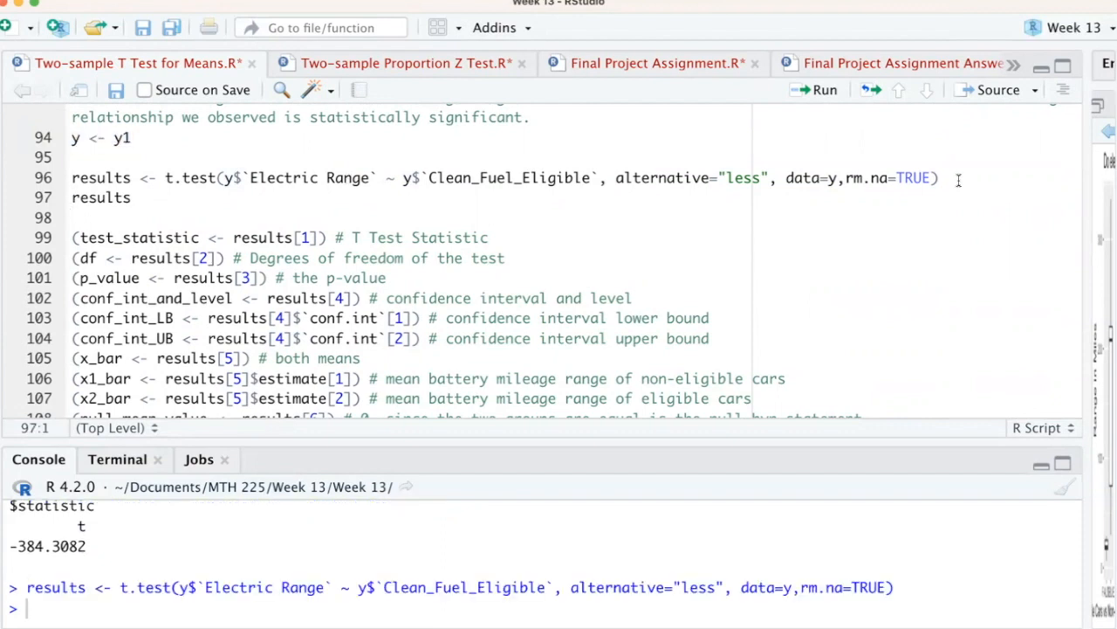
Review the t.test call's formula, alternative and data arguments, and run the call again together with the line that prints results
left_click_drag(225, 177, 377, 177)
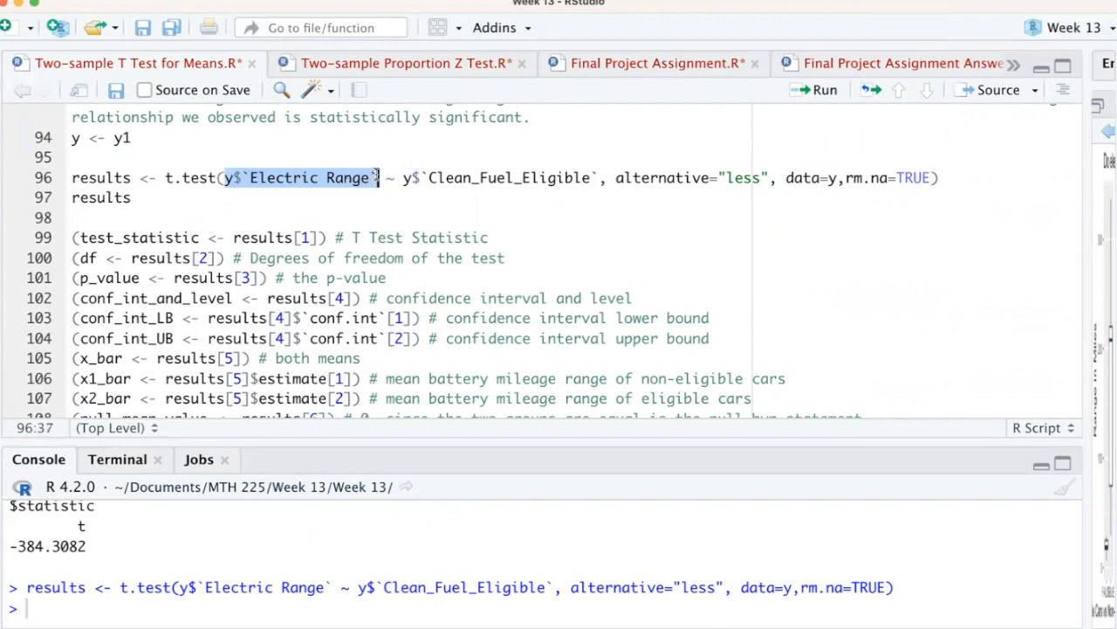
left_click(386, 178)
left_click_drag(403, 177, 598, 177)
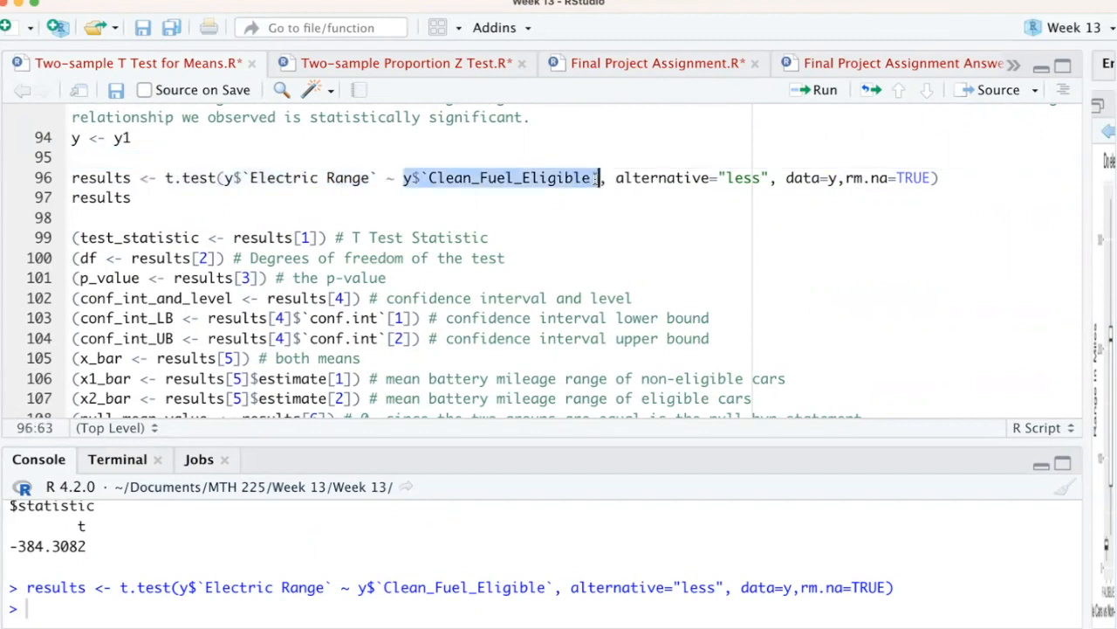
left_click_drag(767, 178, 616, 179)
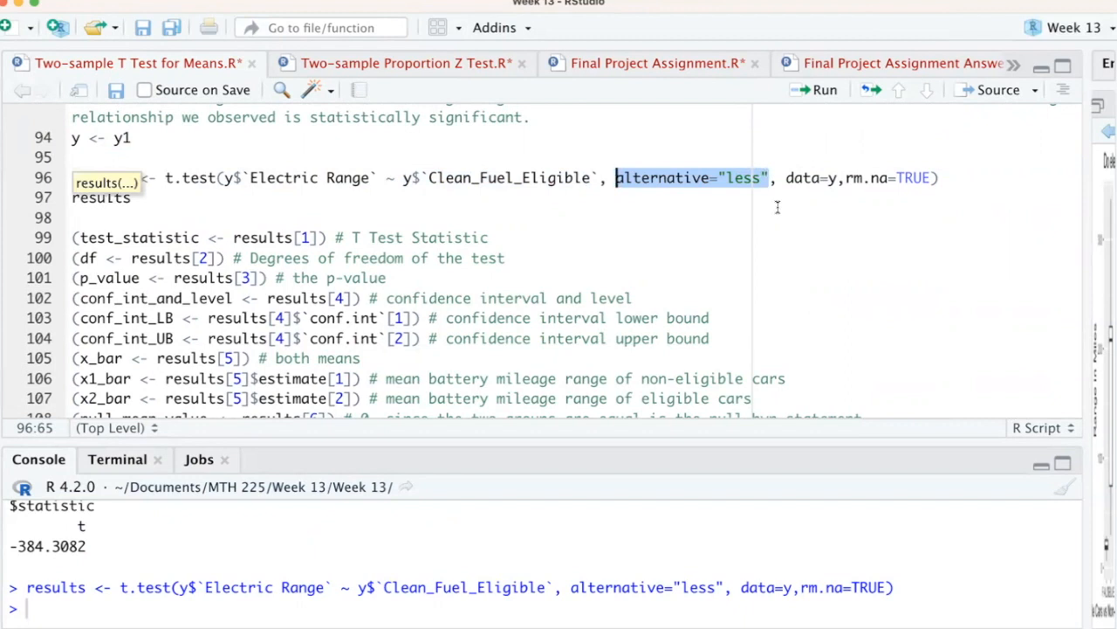
left_click_drag(838, 178, 787, 178)
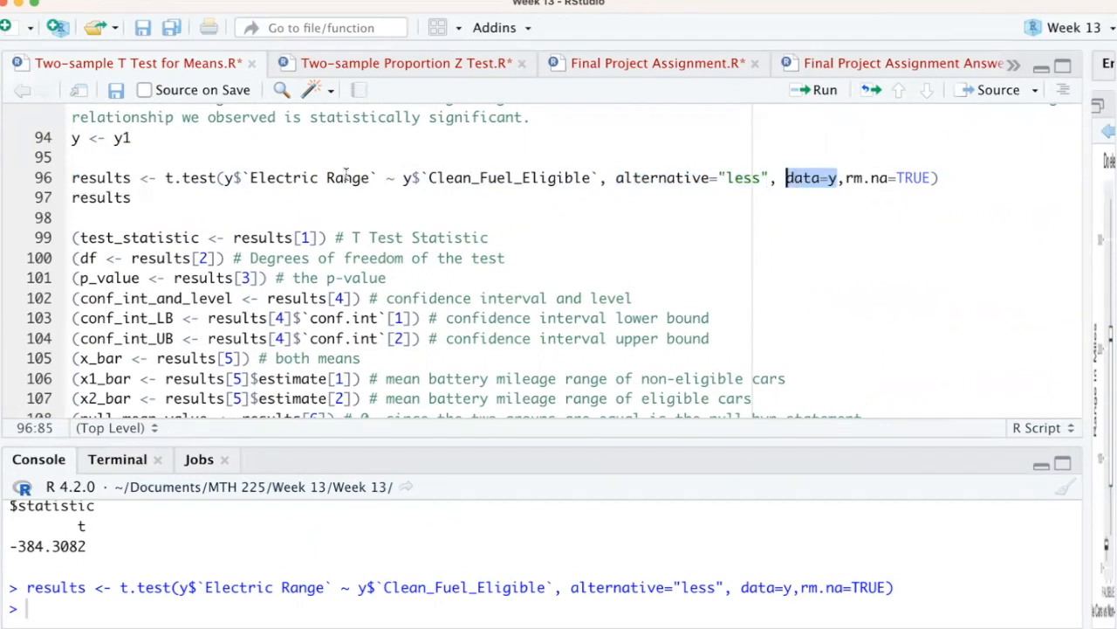
key("super+Return")
left_click(948, 181)
key("super+Return")
key("super+Return")
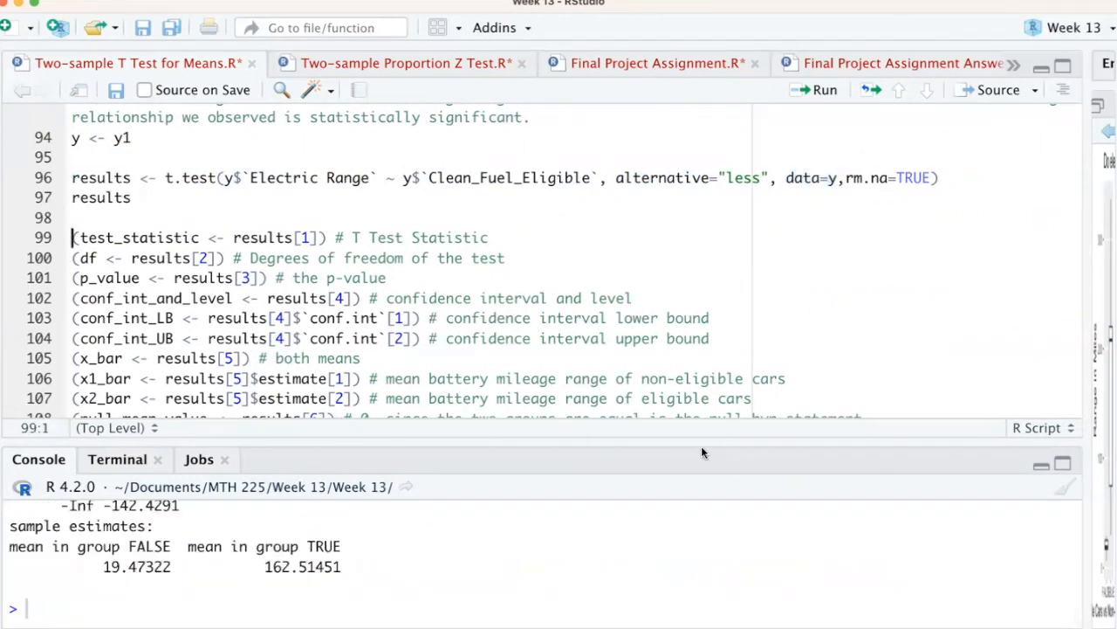
Enlarge the console and examine the test name, compared variables, t statistic, degrees of freedom and p-value in the output
left_click_drag(701, 452, 701, 249)
left_click_drag(77, 383, 277, 383)
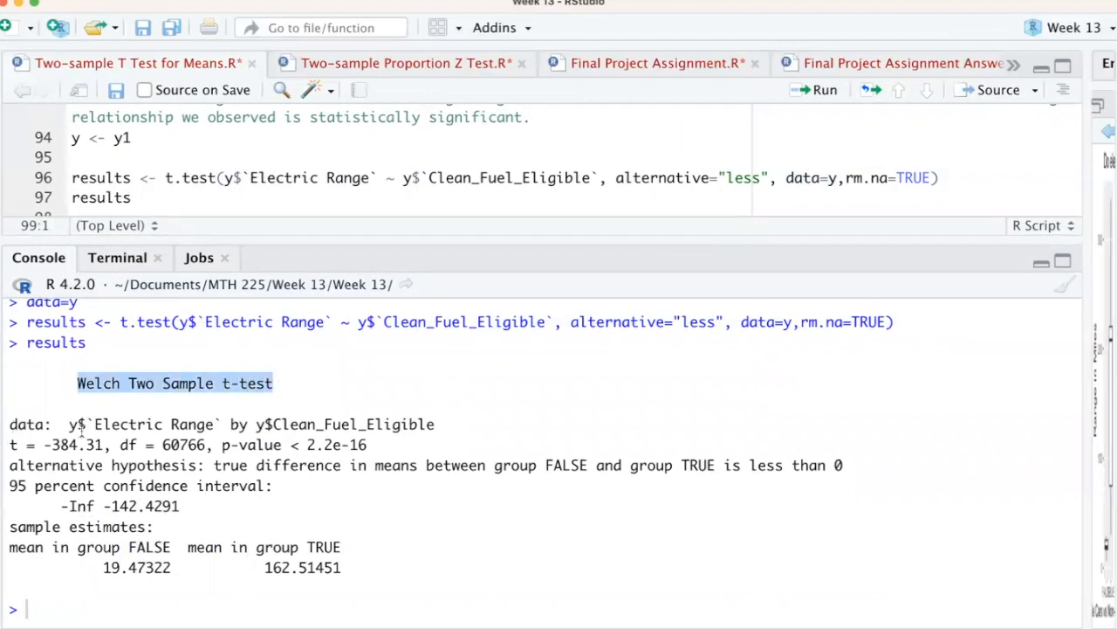
left_click_drag(70, 423, 428, 424)
left_click_drag(103, 445, 5, 445)
left_click_drag(206, 445, 118, 441)
left_click_drag(368, 445, 222, 441)
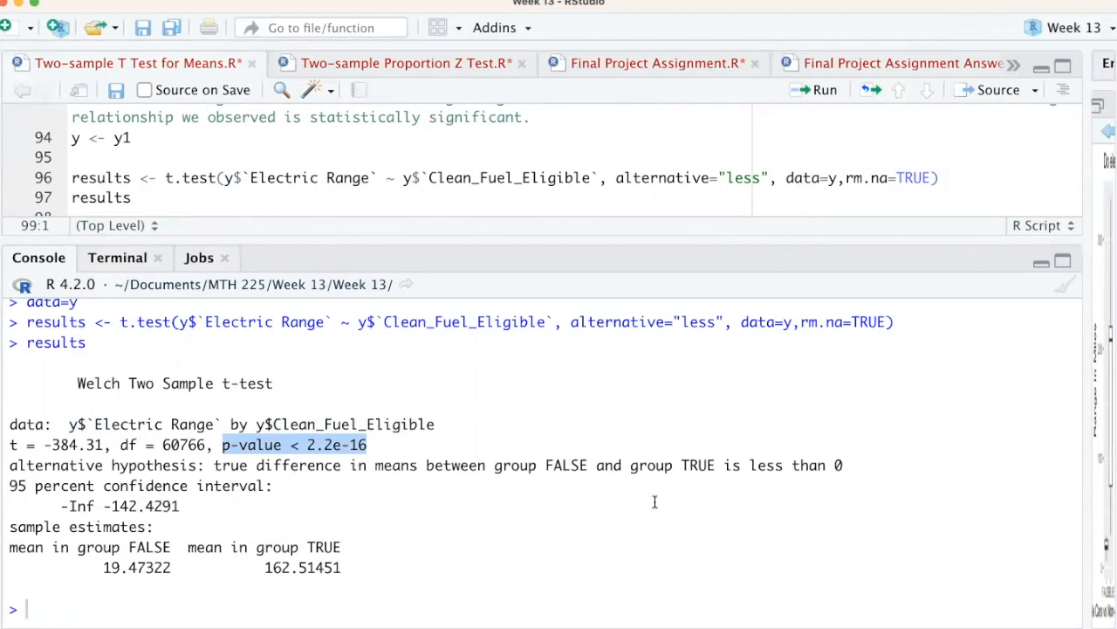
Examine the output's alternative hypothesis, 95 percent confidence interval and both group means, along with the call's "less" option
left_click(860, 465)
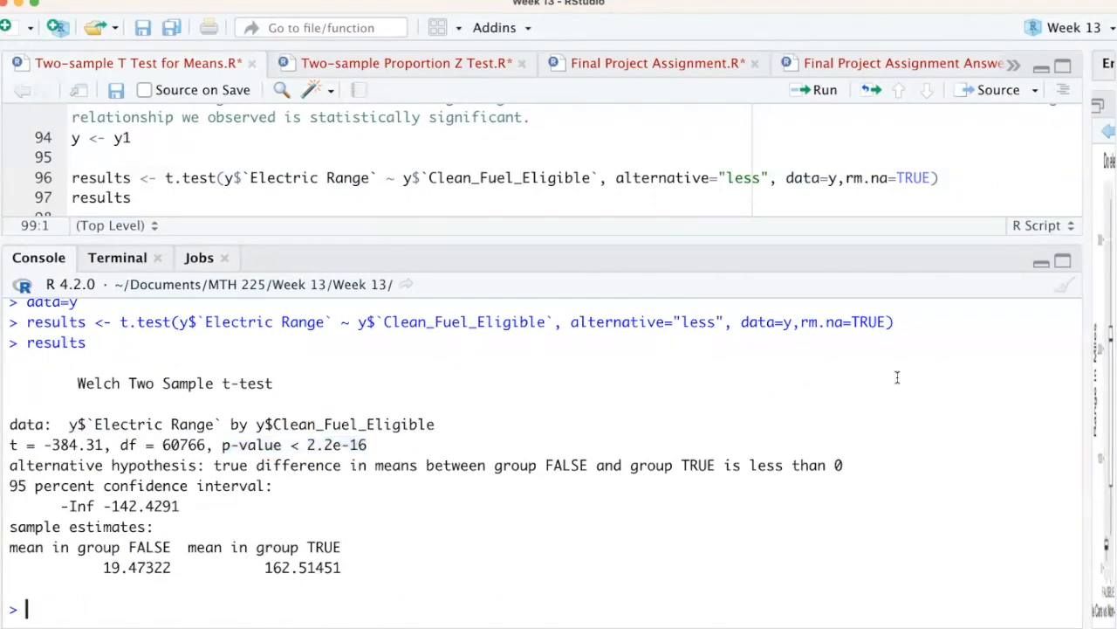
double_click(225, 466)
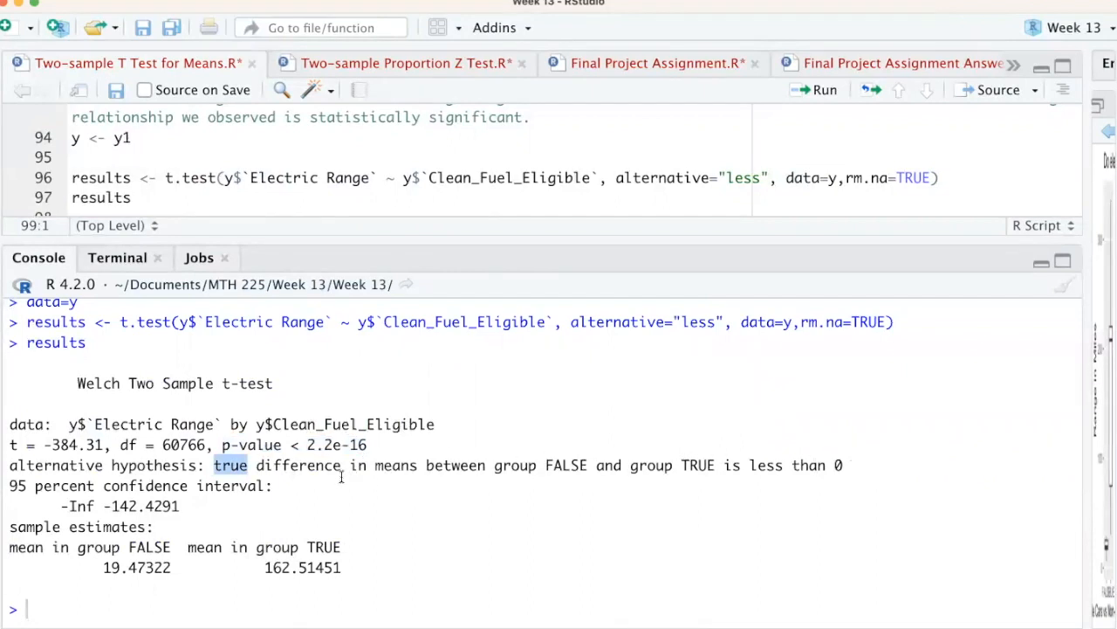
left_click_drag(10, 485, 209, 503)
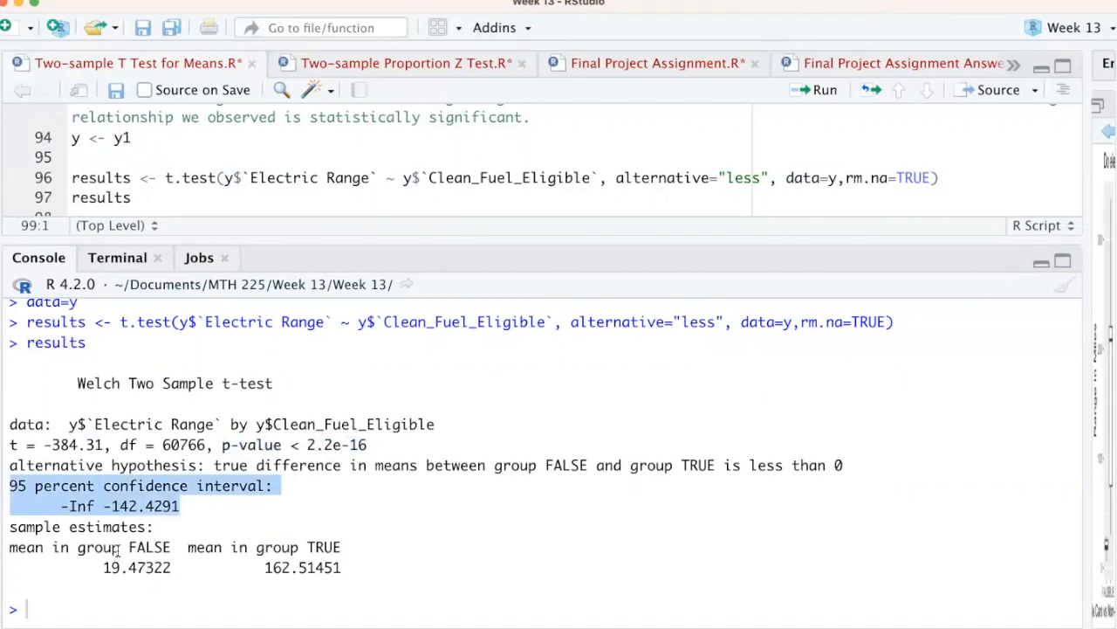
left_click_drag(129, 546, 167, 567)
left_click(171, 565)
double_click(157, 568)
double_click(320, 567)
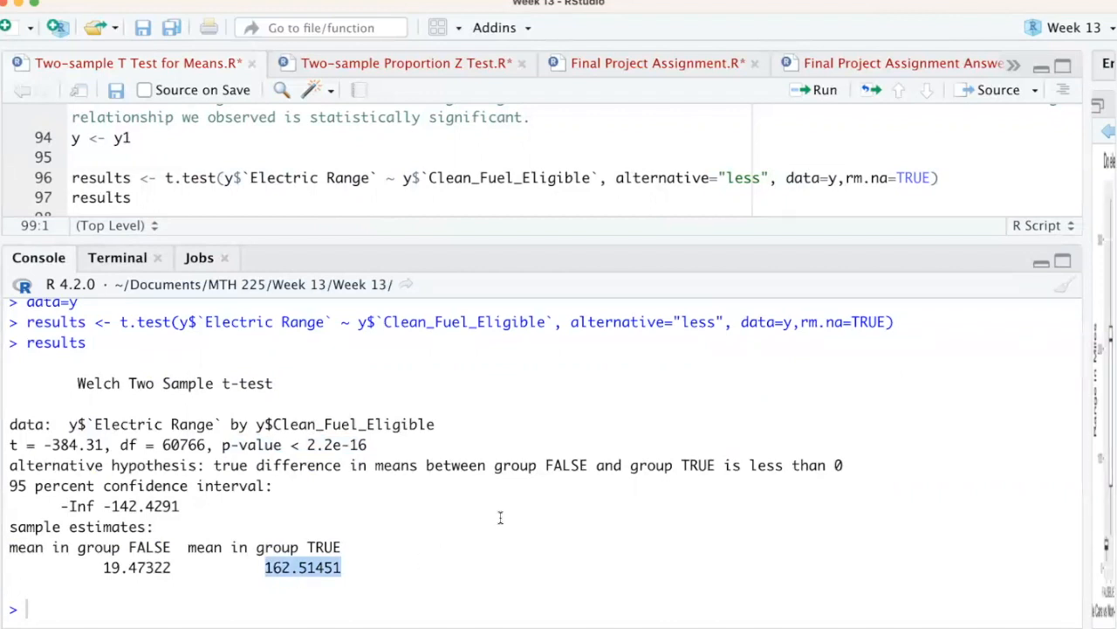
double_click(699, 321)
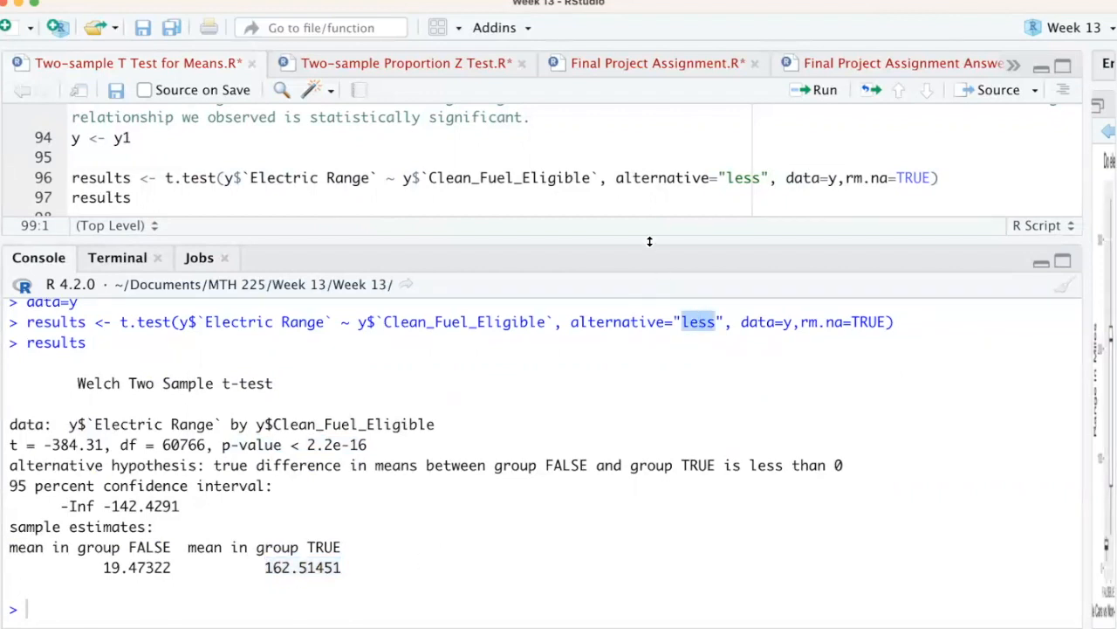
Shrink the console and run the lines that store the test statistic from results[1] and the degrees of freedom from results[2]
left_click_drag(649, 241, 649, 388)
left_click(500, 237)
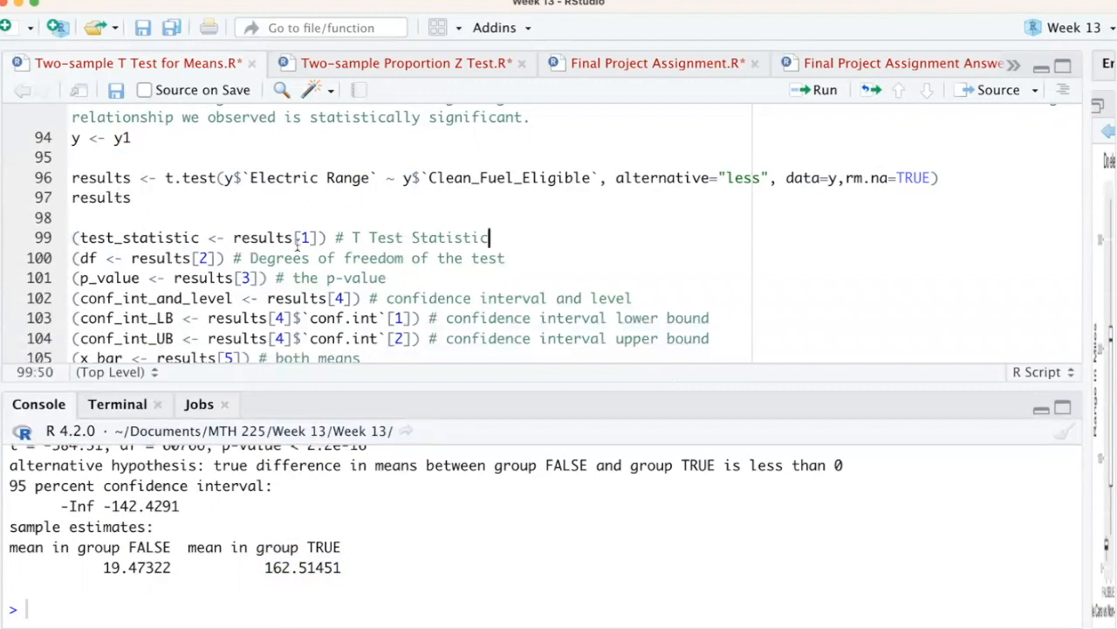
left_click_drag(320, 238, 294, 237)
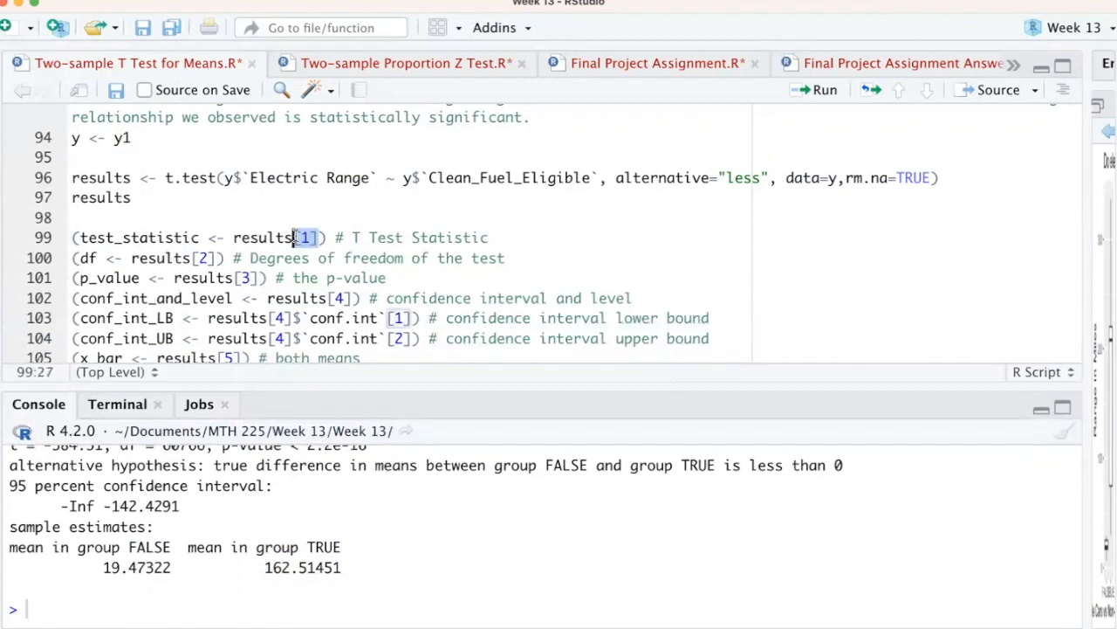
left_click(513, 238)
key("super+Return")
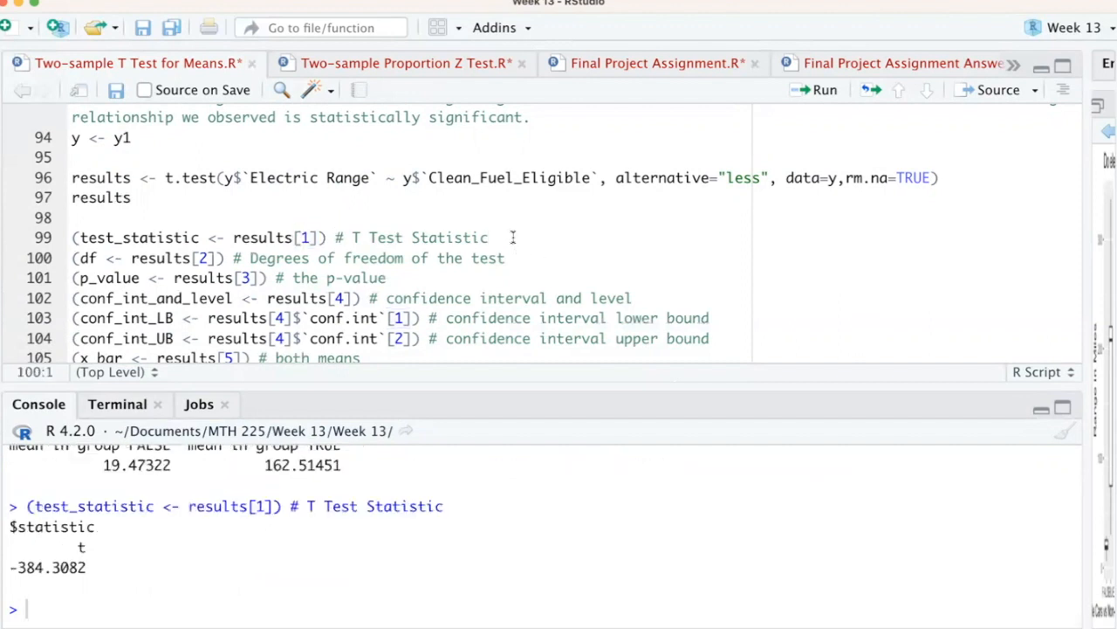
key("super+Return")
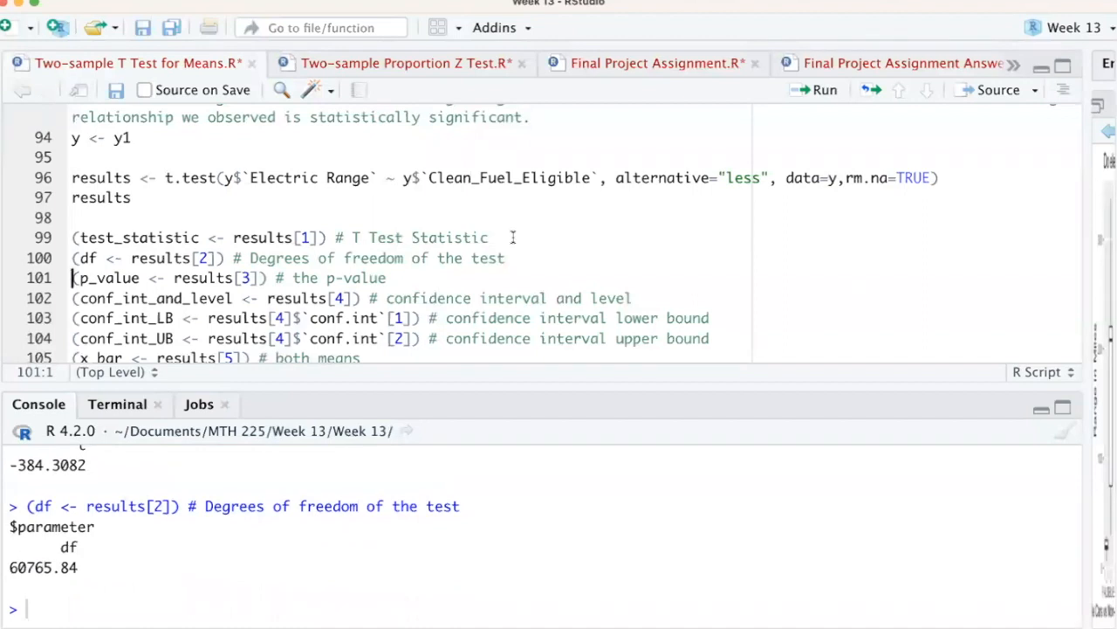
Run the line that stores the p-value from results[3], and compare it with the p-value in the full test output
key("super+Return")
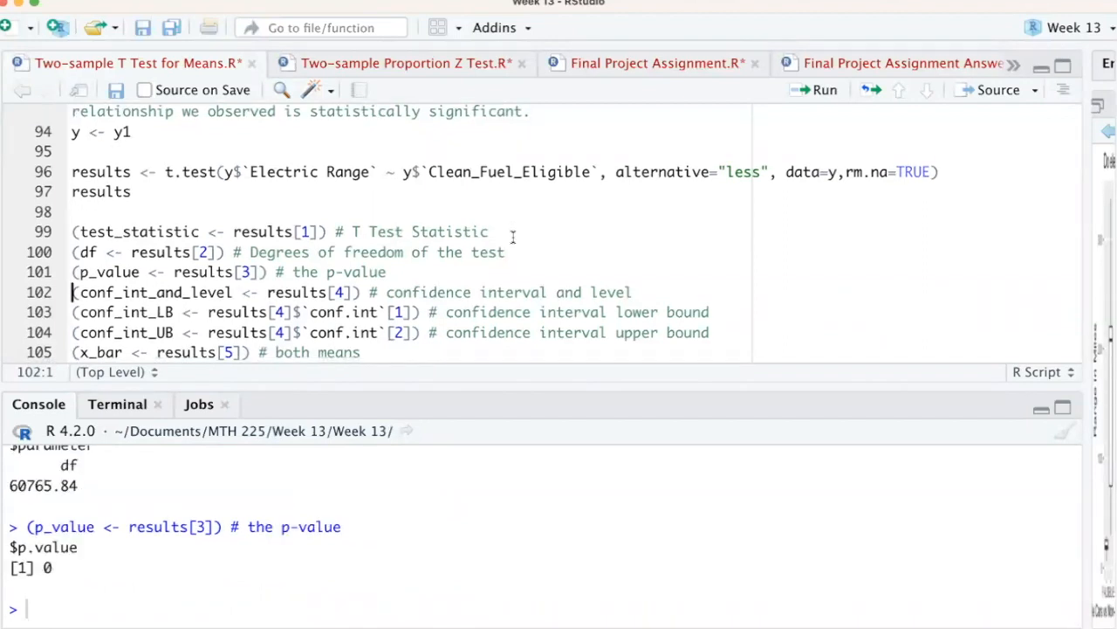
scroll(612, 515, "up", 5)
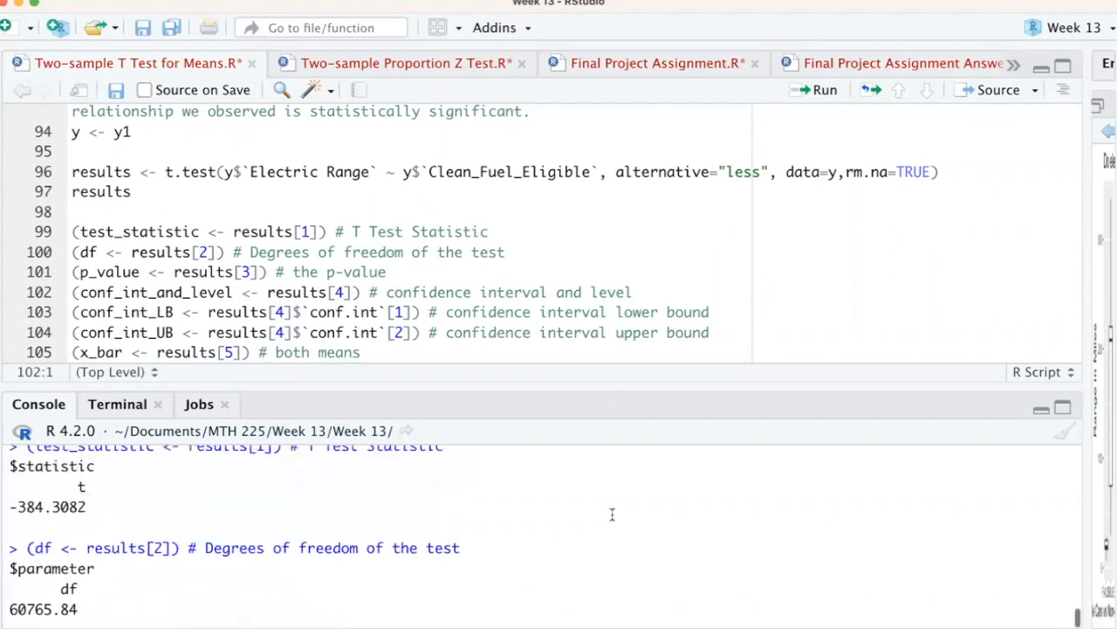
scroll(612, 515, "up", 5)
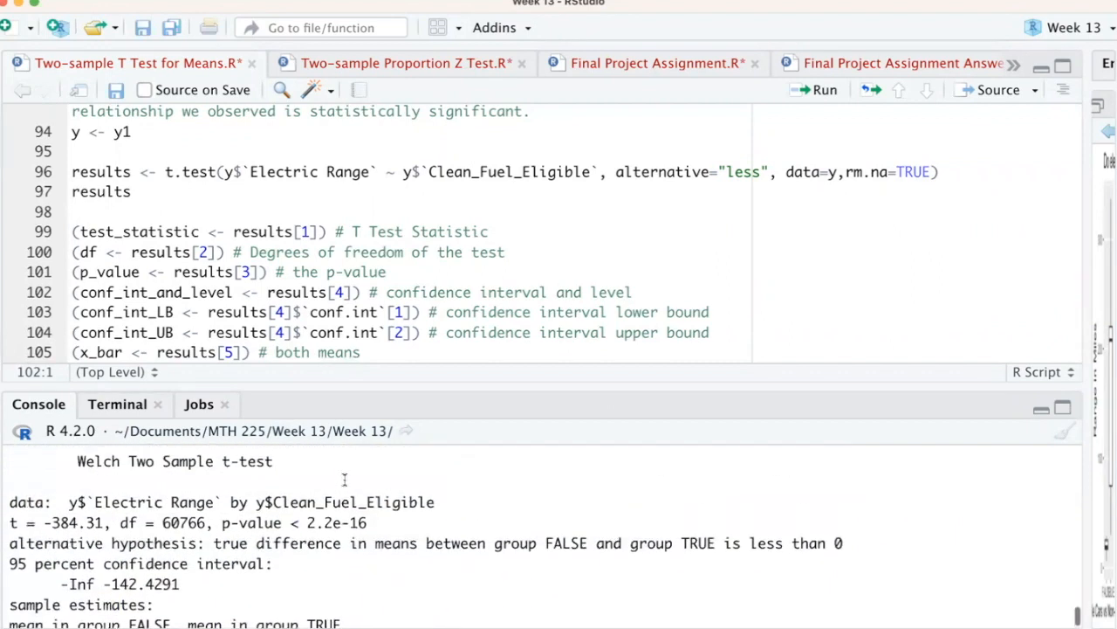
left_click_drag(369, 522, 307, 522)
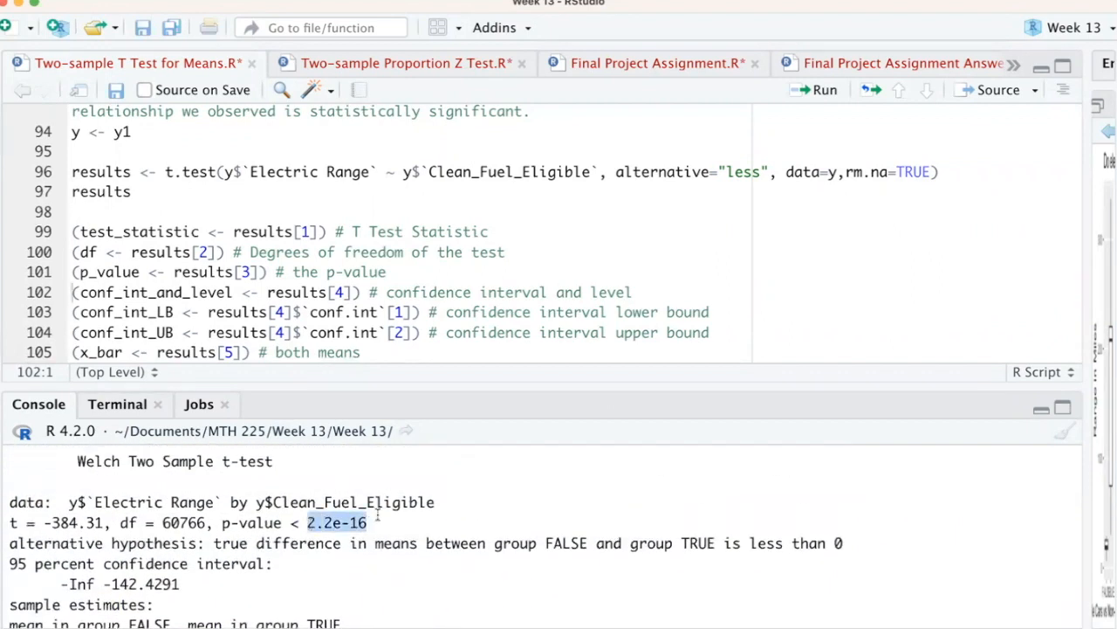
scroll(539, 500, "down", 10)
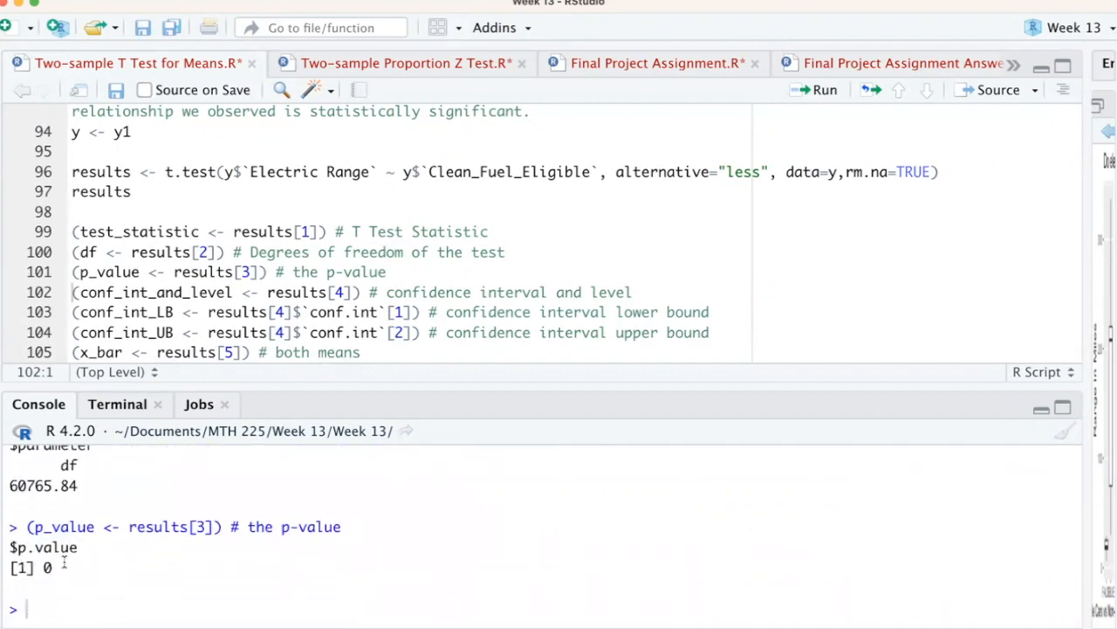
Run the lines that extract the confidence interval and level from results[4], plus its lower and upper bounds
key("super+Return")
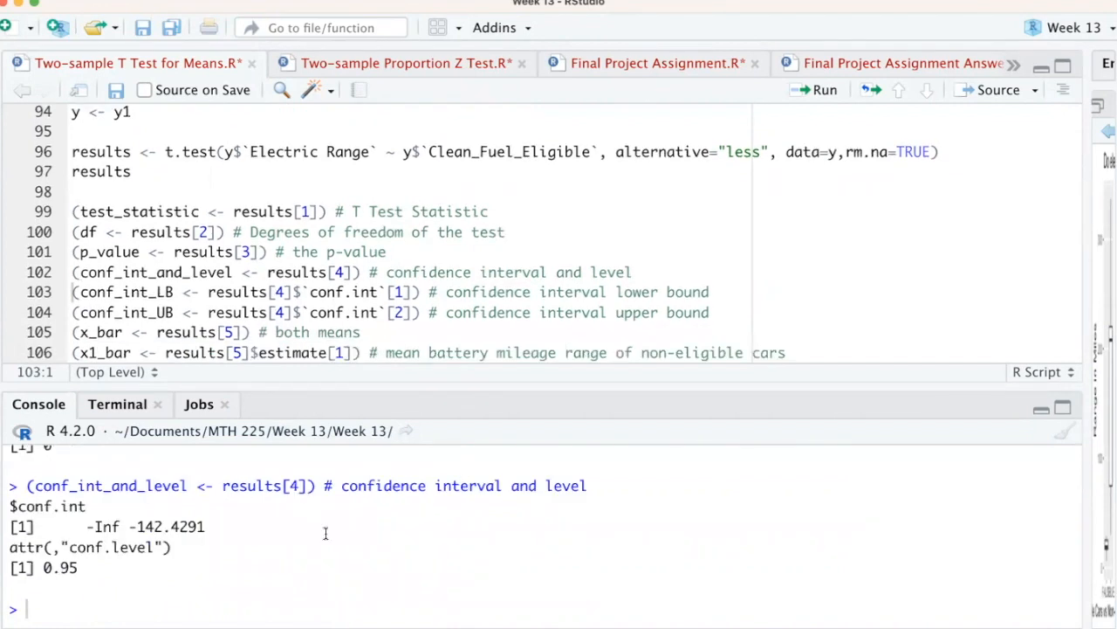
key("super+Return")
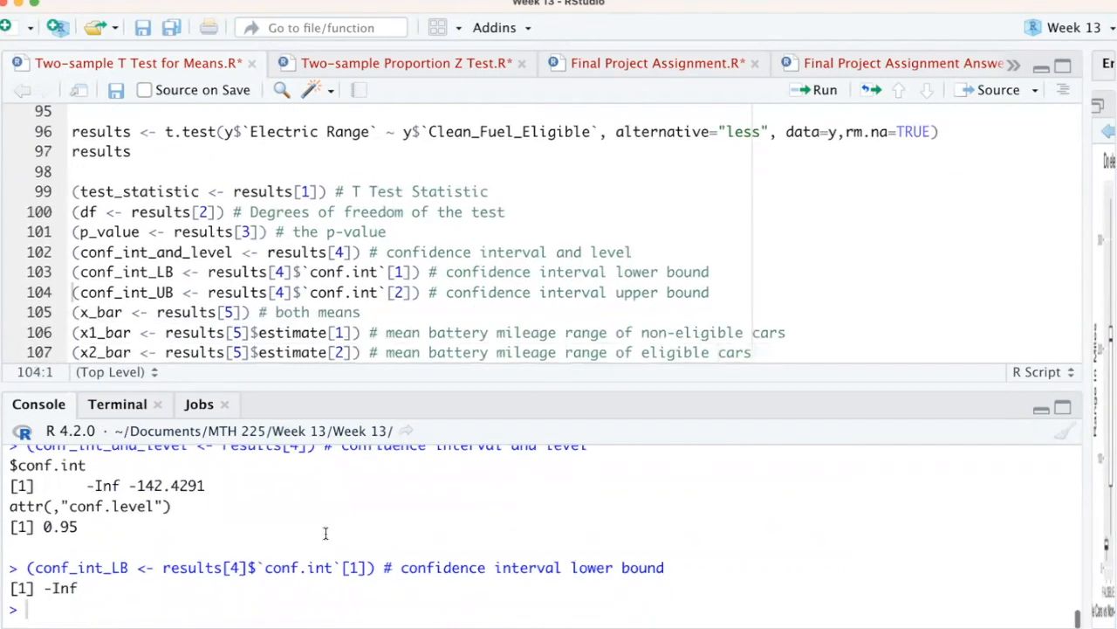
key("super+Return")
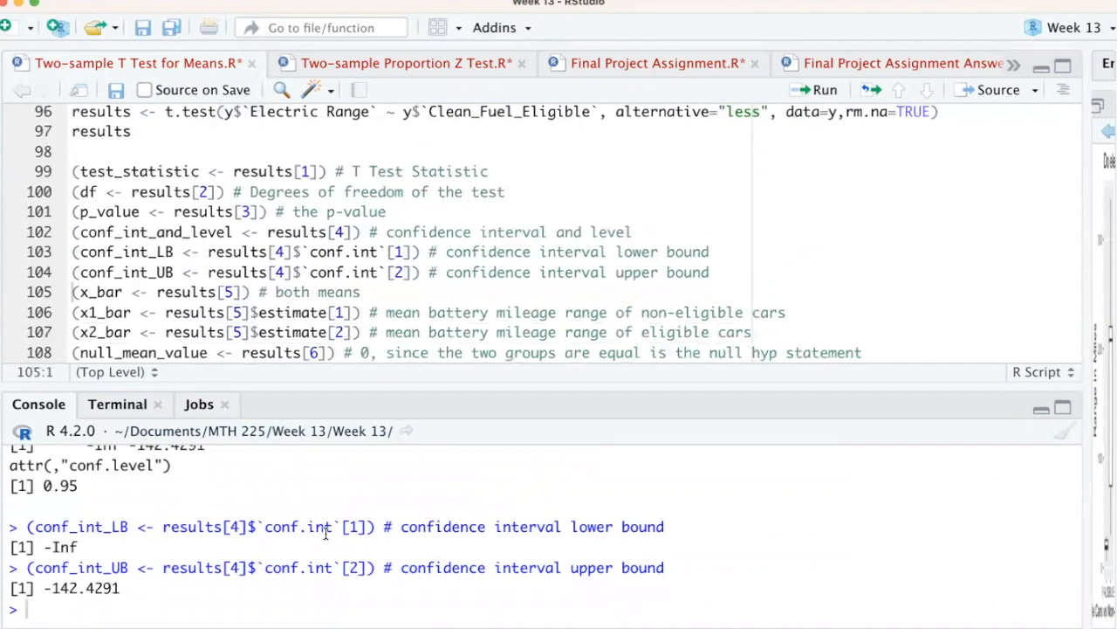
Run the lines that extract both group means as x_bar, and the individual means as x1_bar and x2_bar
key("super+Return")
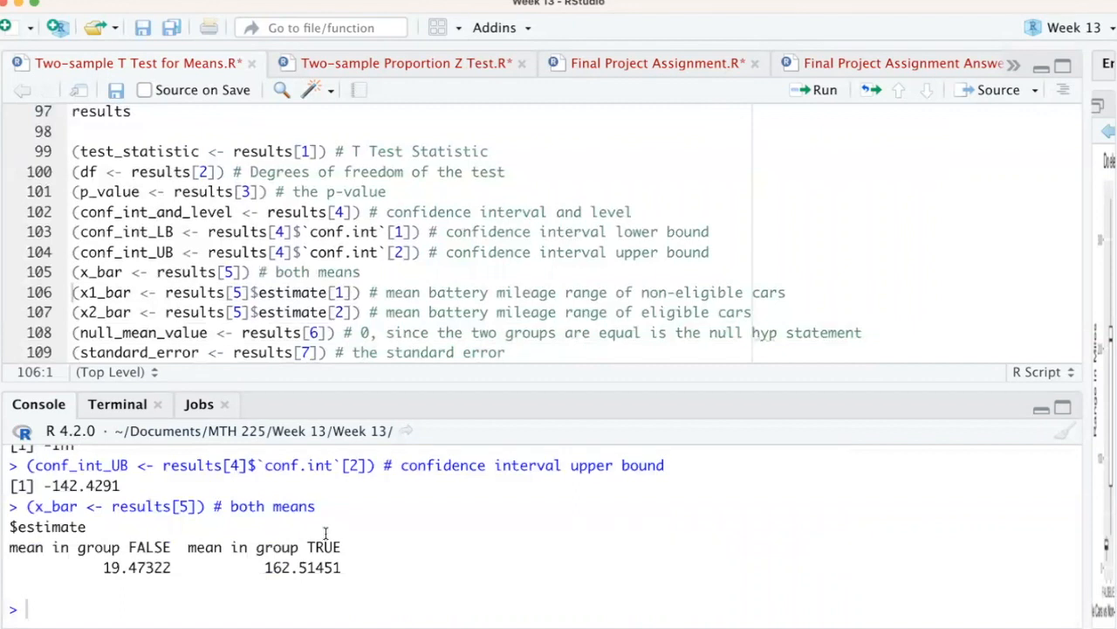
key("super+Return")
key("super+Return")
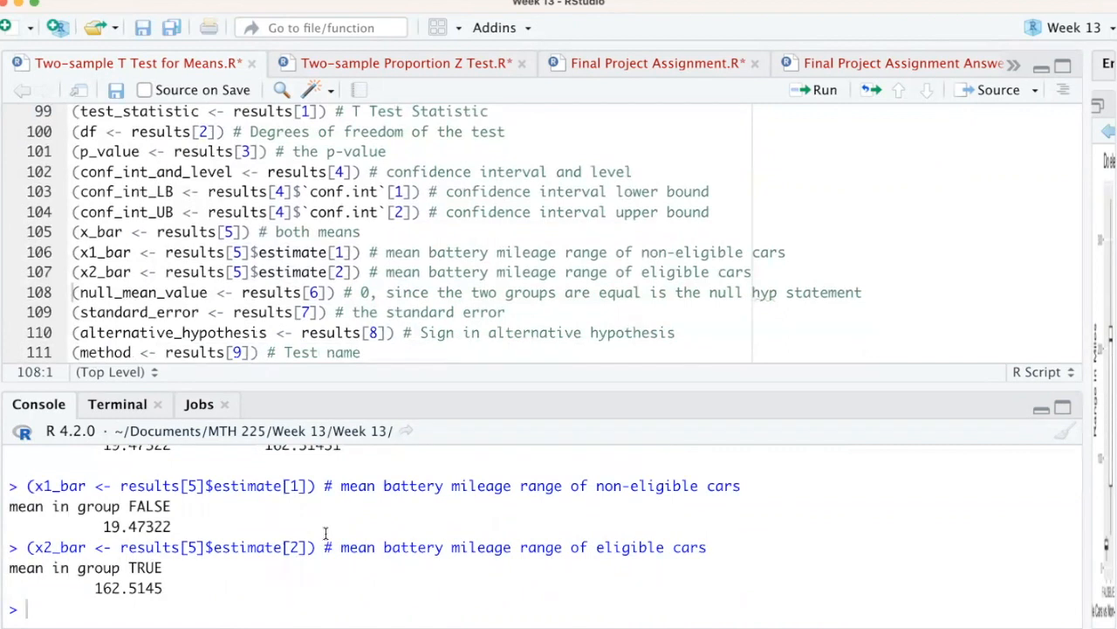
Run the lines that extract the null mean value, standard error, alternative hypothesis, method and data name from results[6] to results[10]
key("super+Return")
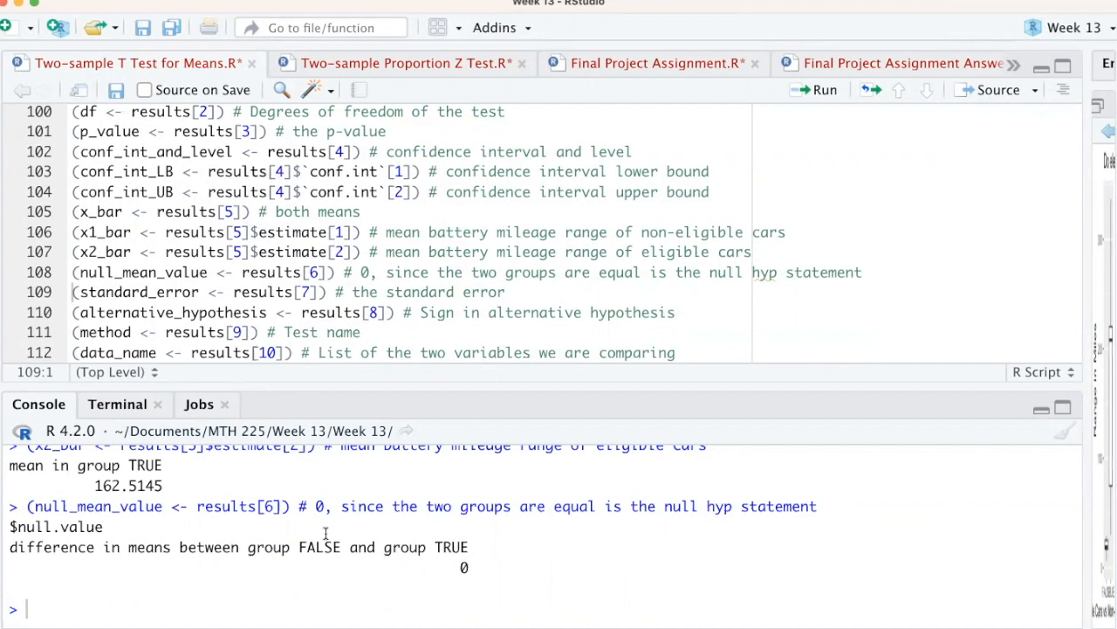
key("super+Return")
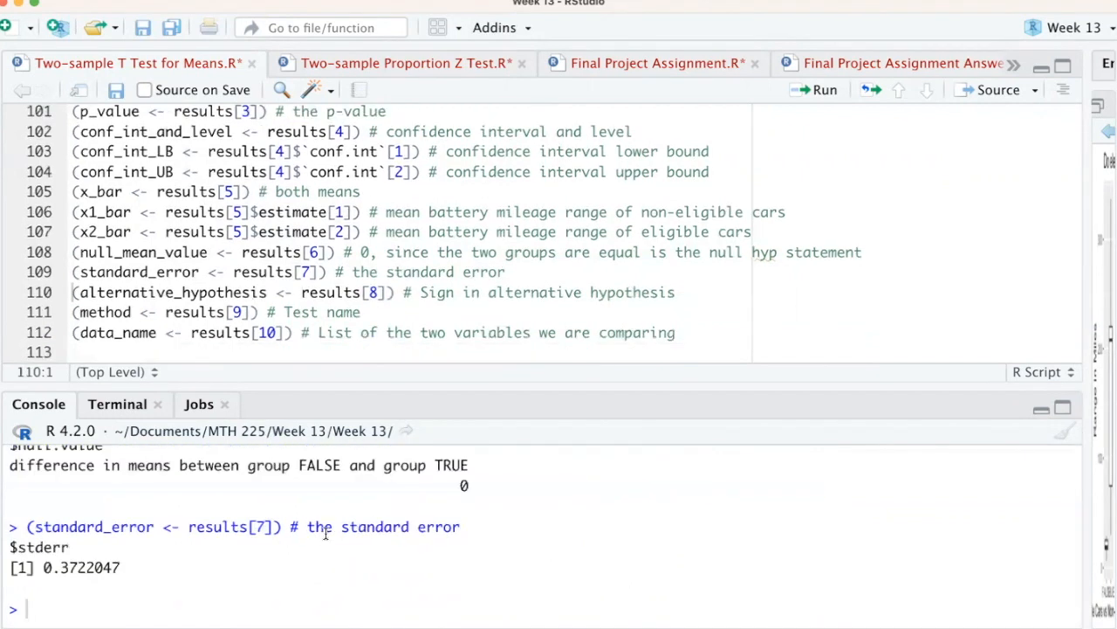
key("super+Return")
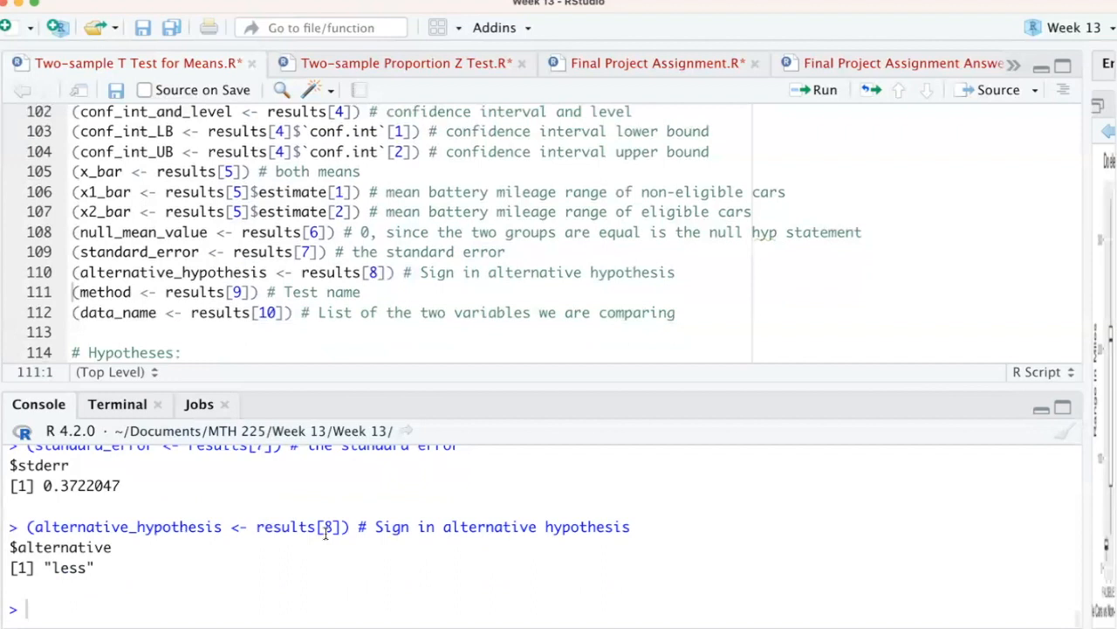
key("super+Return")
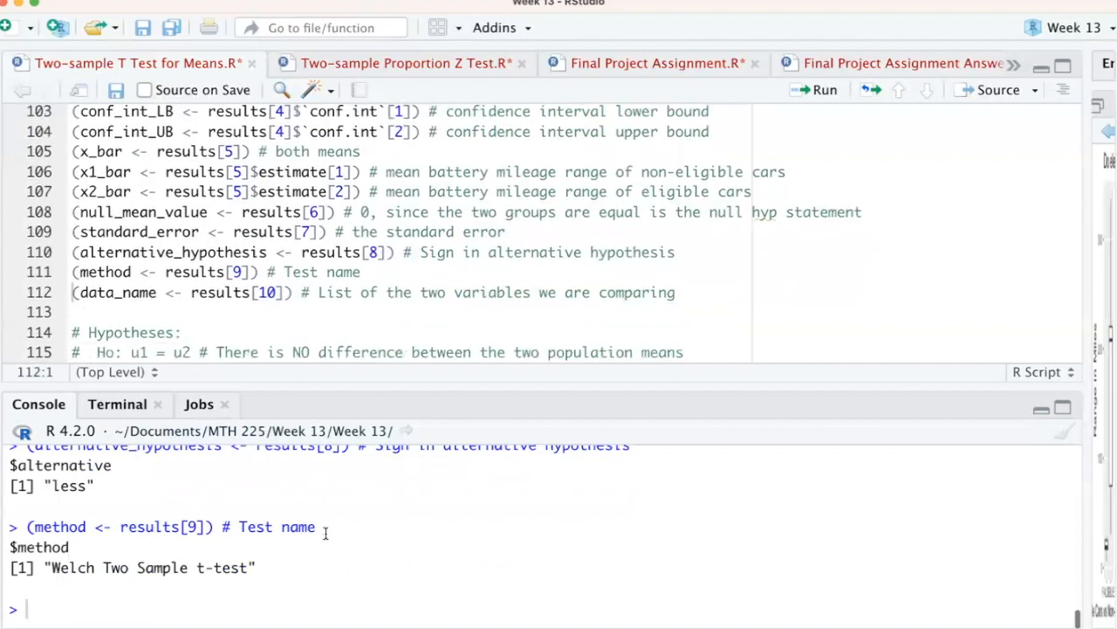
key("super+Return")
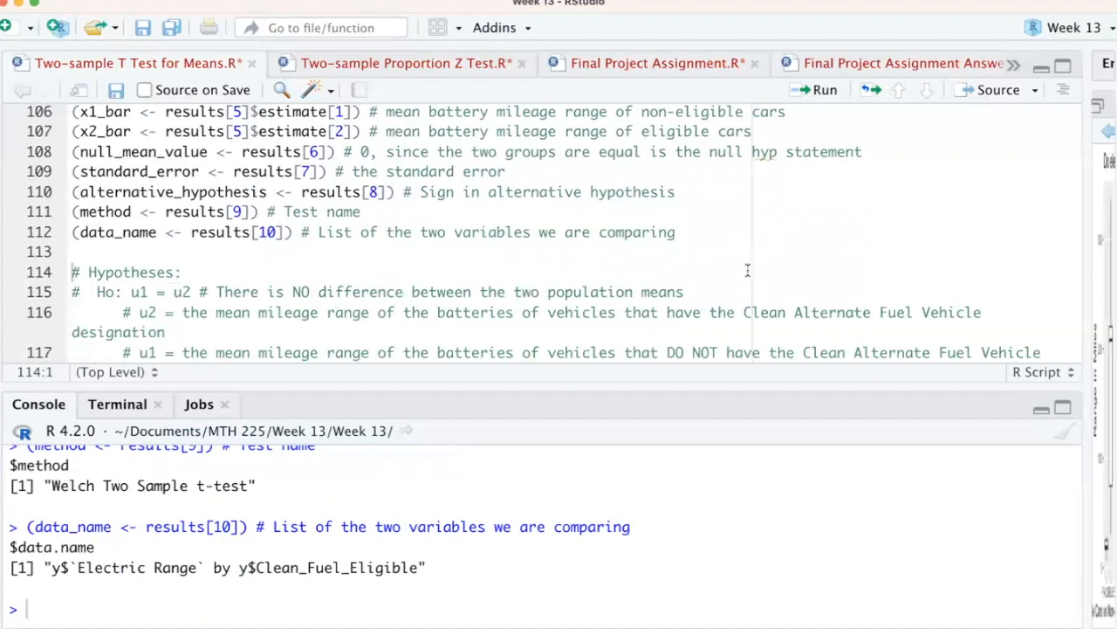
Review the null hypothesis comment Ho: u1 = u2 and the definitions of u1 and u2 below it
scroll(747, 270, "down", 5)
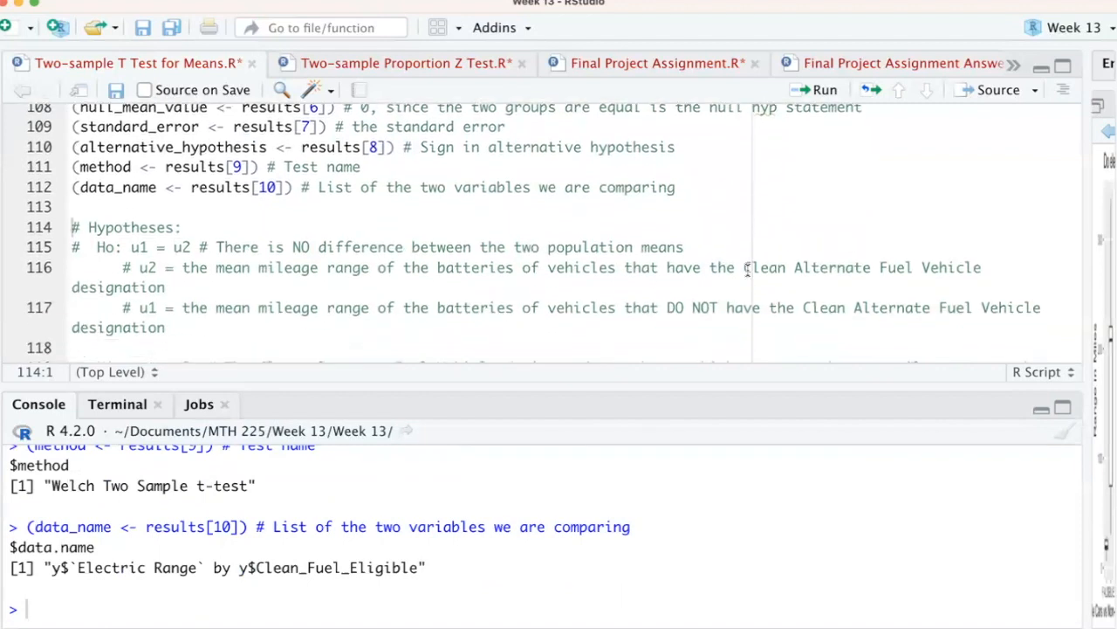
scroll(747, 271, "down", 2)
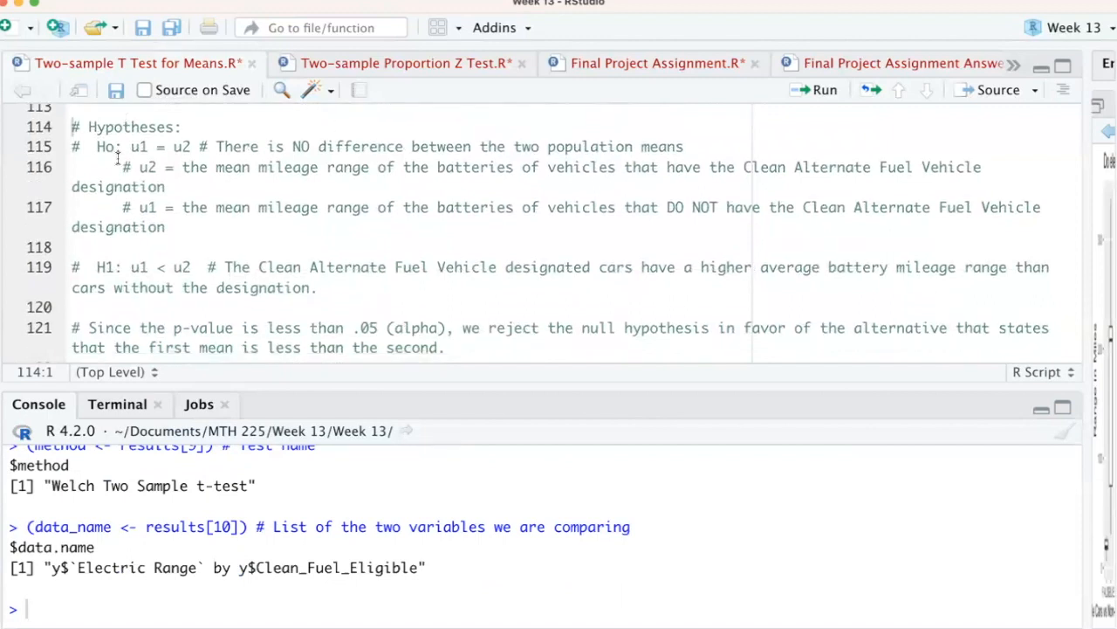
left_click_drag(71, 126, 199, 127)
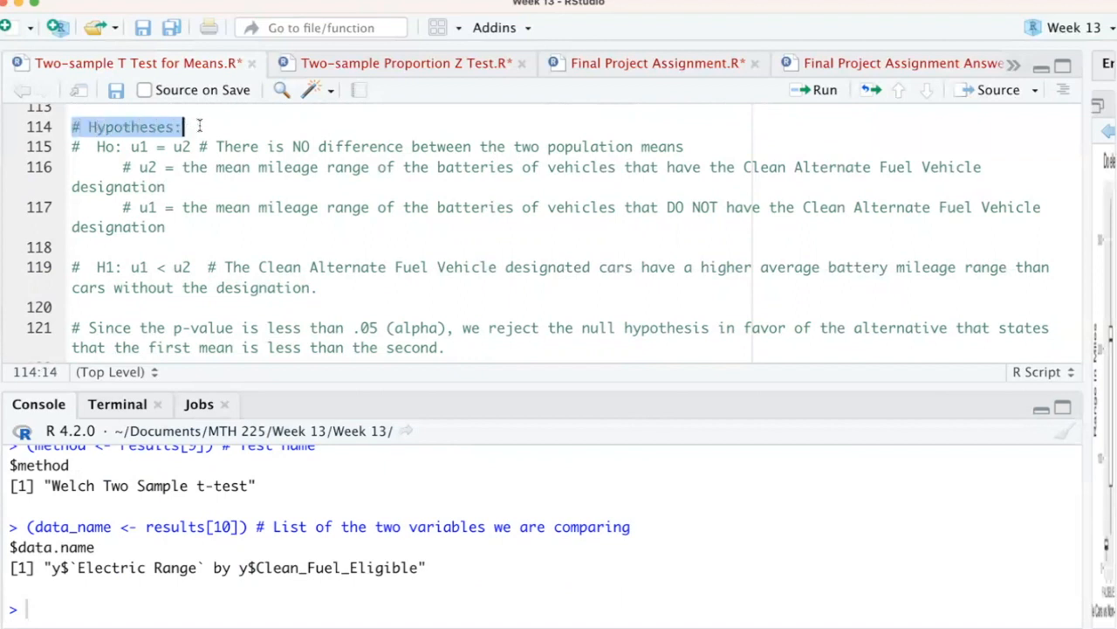
left_click(74, 146)
left_click_drag(73, 147, 734, 146)
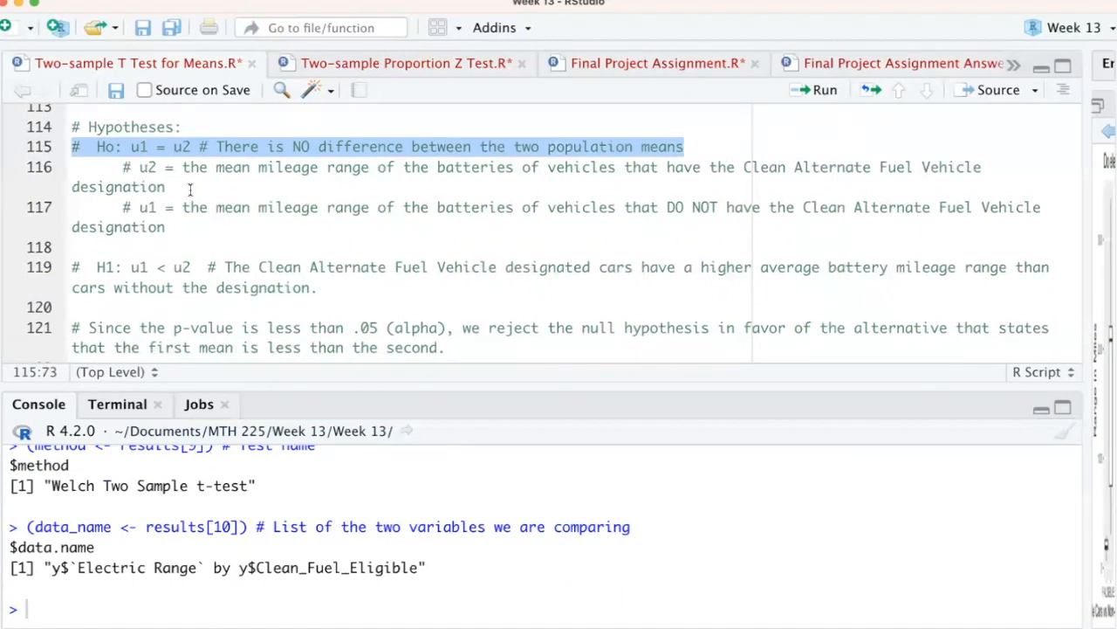
left_click_drag(140, 167, 165, 185)
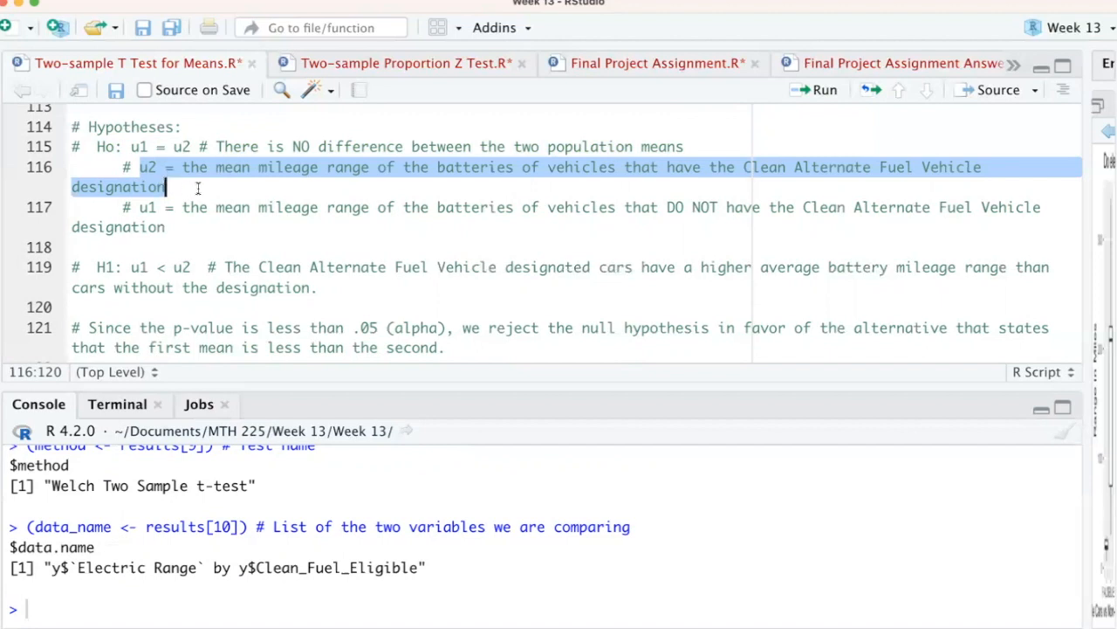
left_click_drag(139, 207, 166, 227)
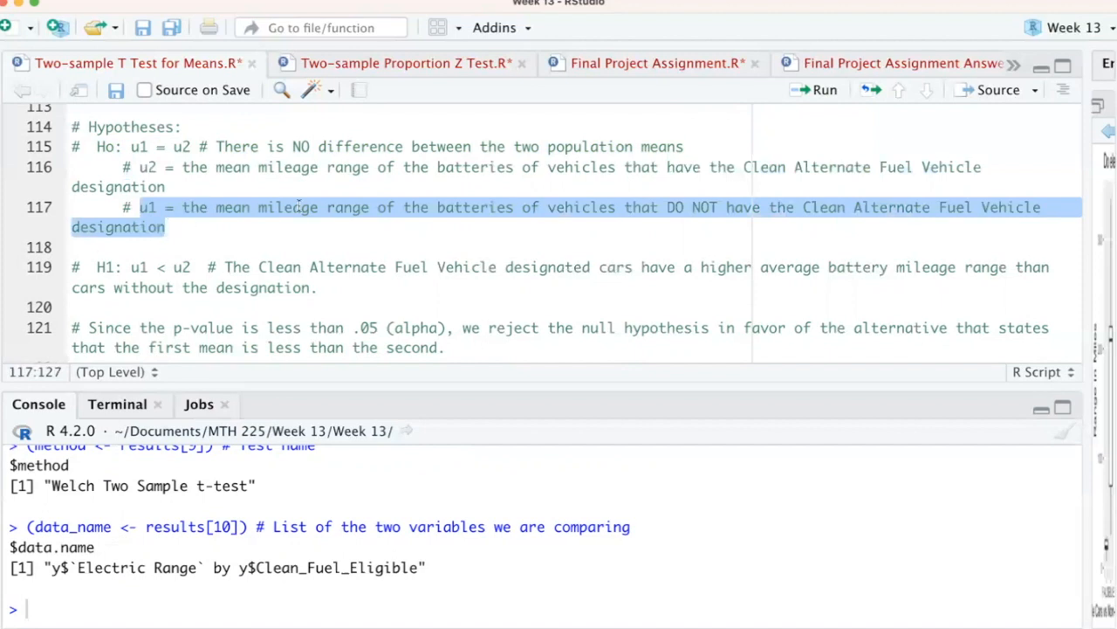
scroll(299, 207, "down", 2)
scroll(298, 206, "up", 1)
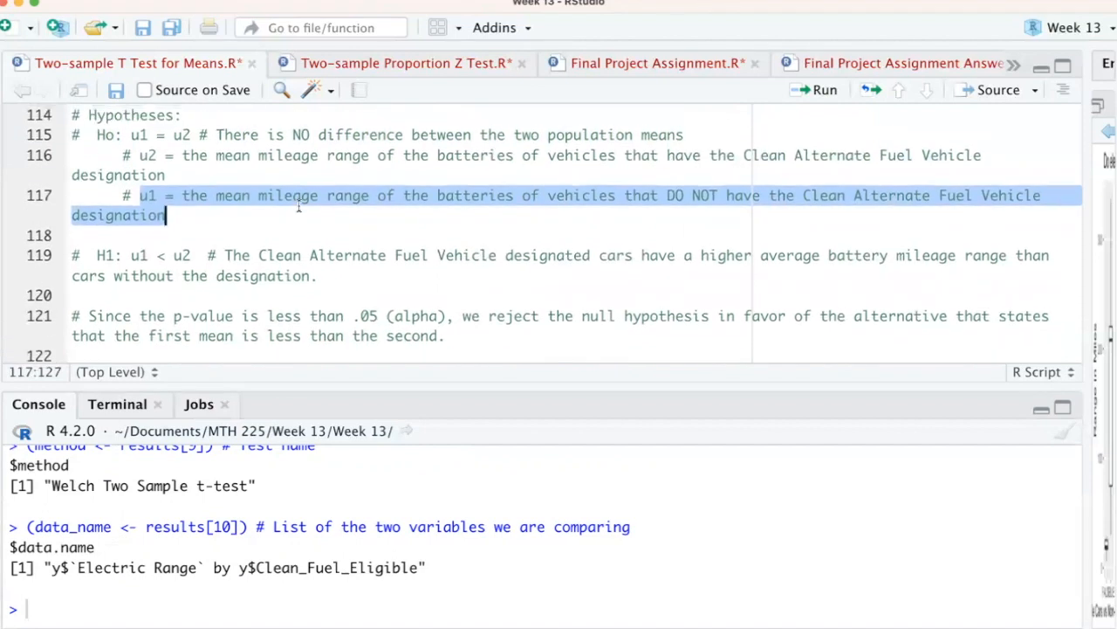
scroll(299, 207, "down", 4)
scroll(292, 205, "up", 2)
scroll(292, 205, "up", 3)
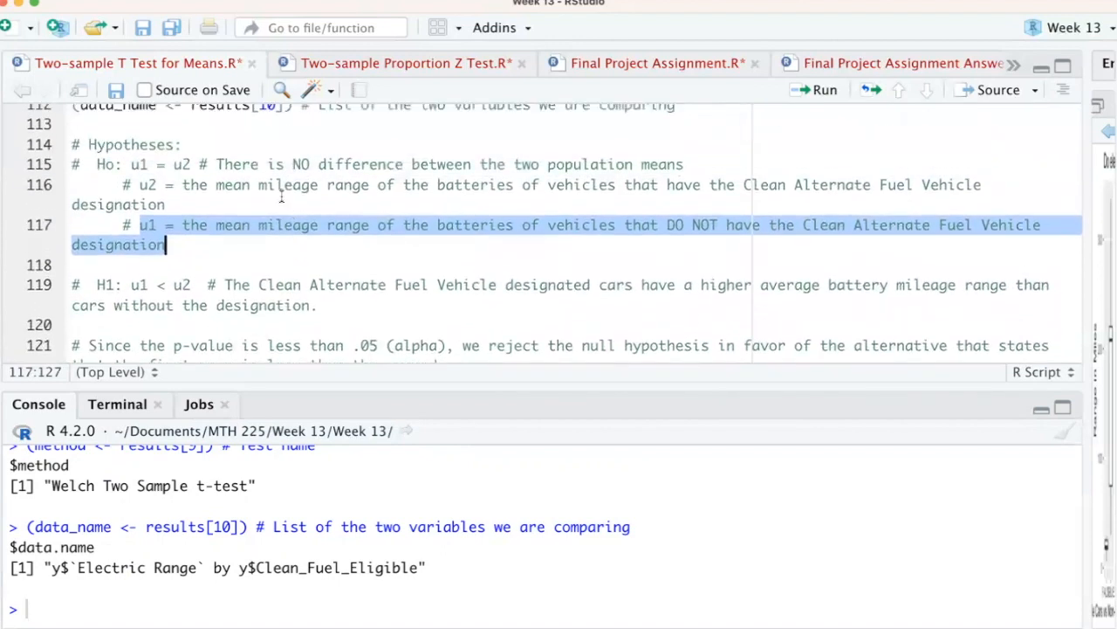
left_click_drag(131, 164, 193, 165)
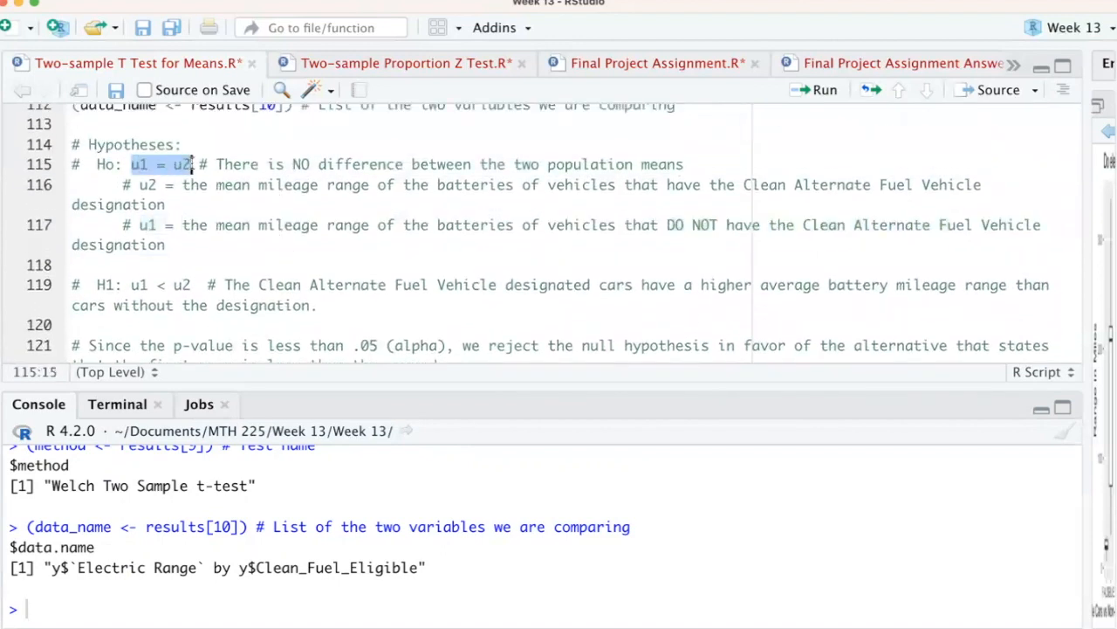
Examine the alternative hypothesis comment H1: u1 < u2 and its wording about clean-fuel-designated cars
scroll(188, 192, "down", 4)
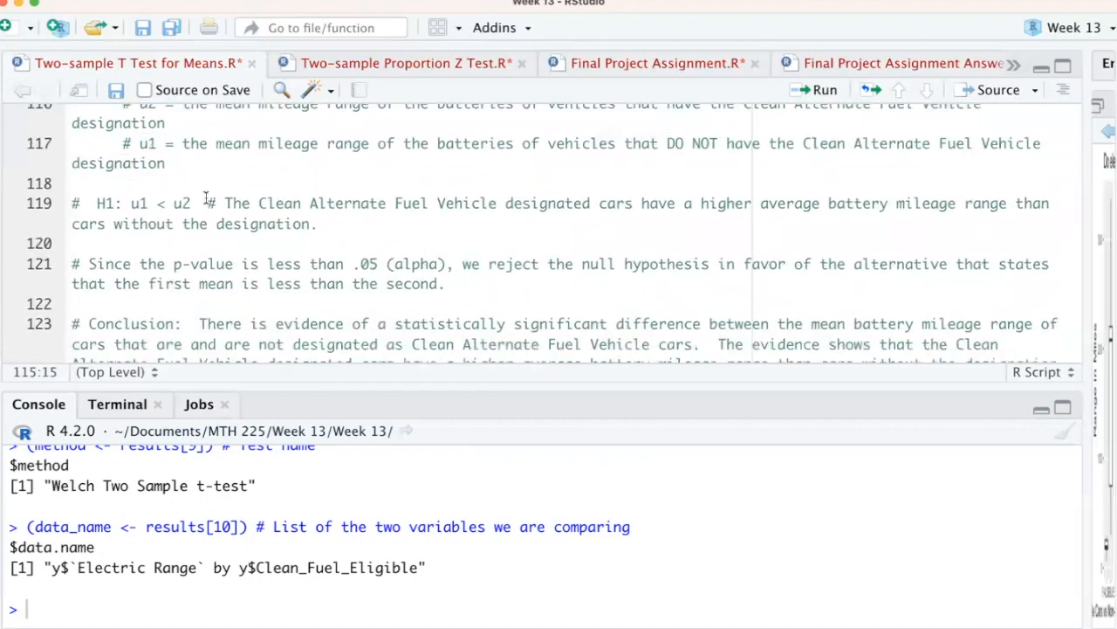
left_click_drag(190, 192, 132, 192)
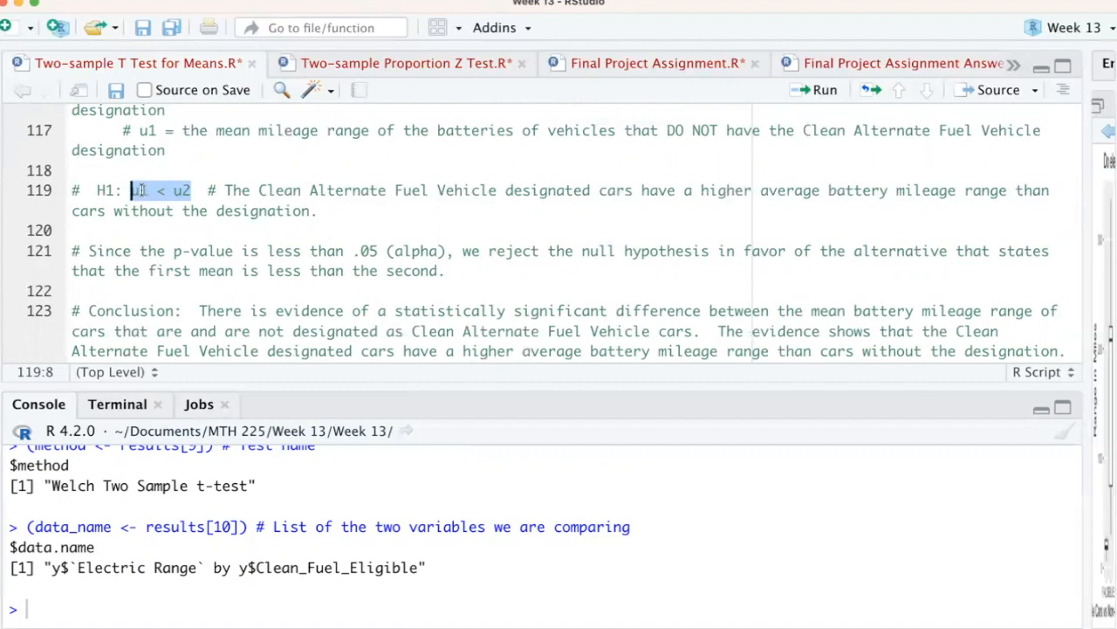
left_click_drag(225, 190, 321, 210)
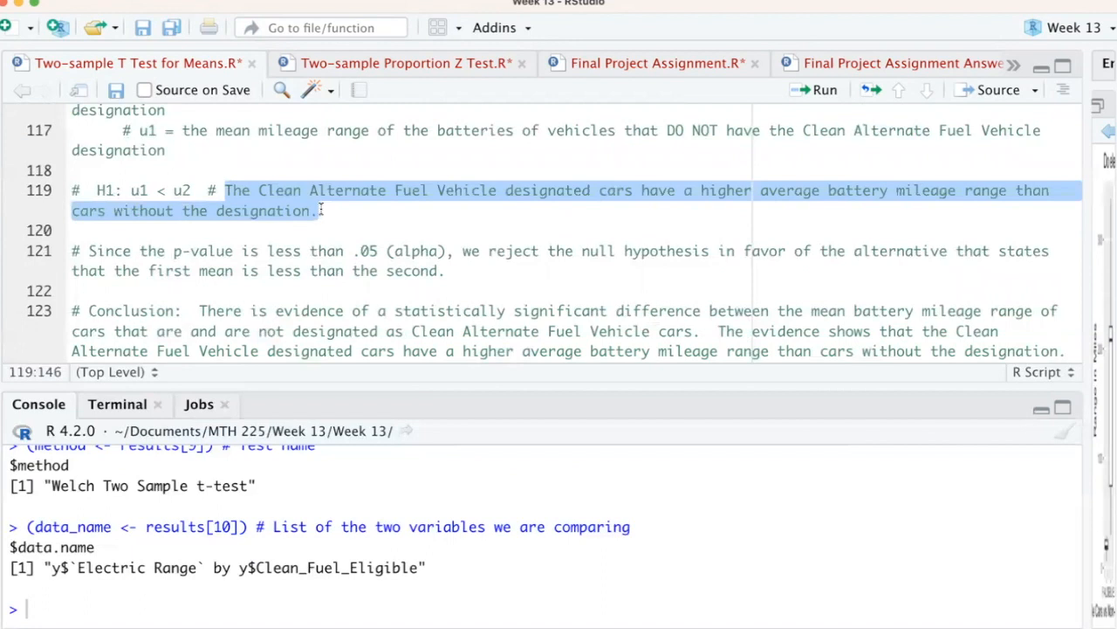
Read the comments on the p-value decision, the conclusion, and using the confidence interval to compare the two means
scroll(320, 210, "down", 5)
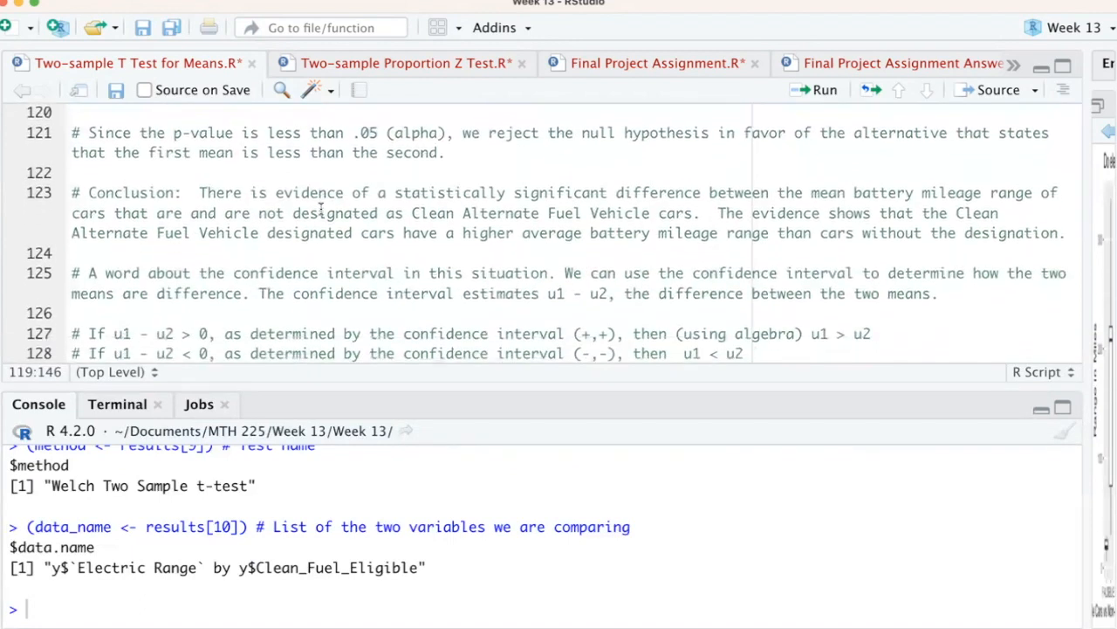
scroll(320, 211, "down", 1)
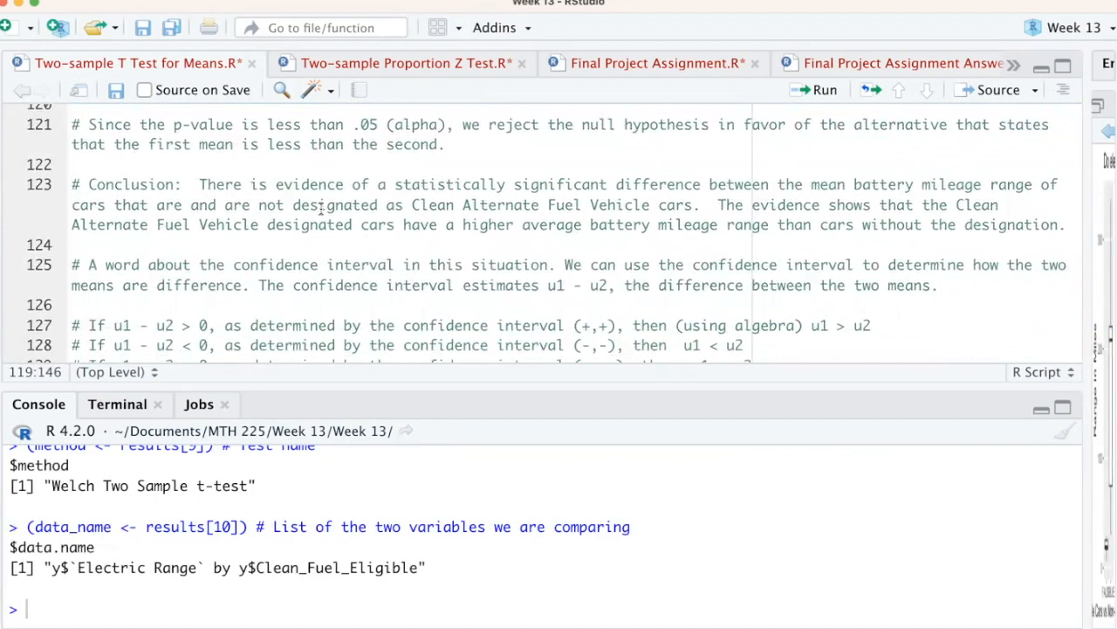
scroll(320, 207, "down", 3)
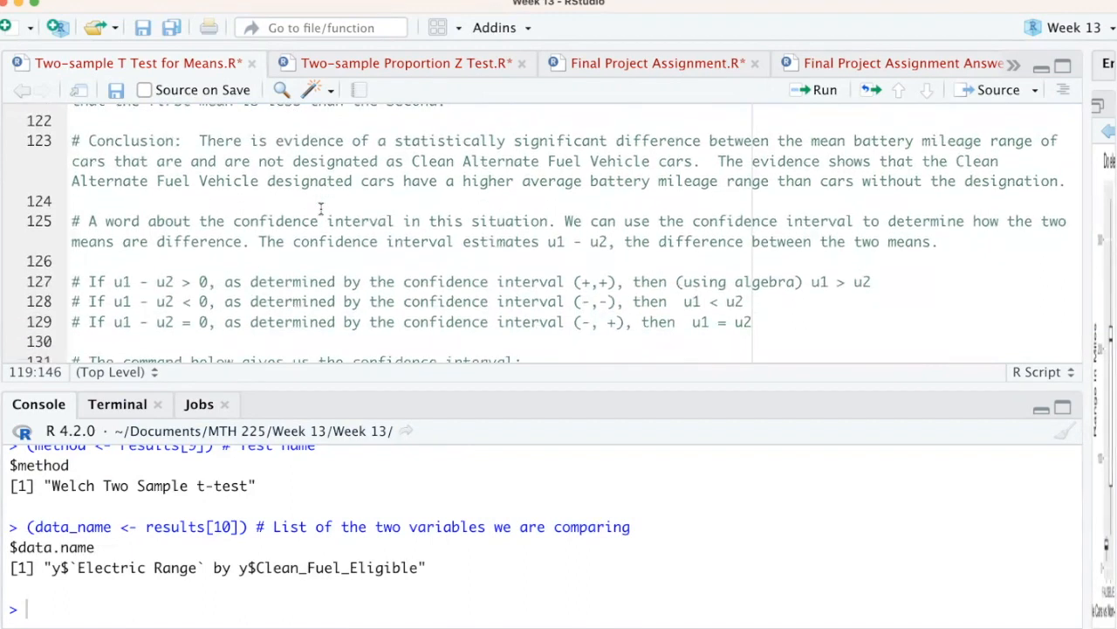
scroll(320, 207, "down", 1)
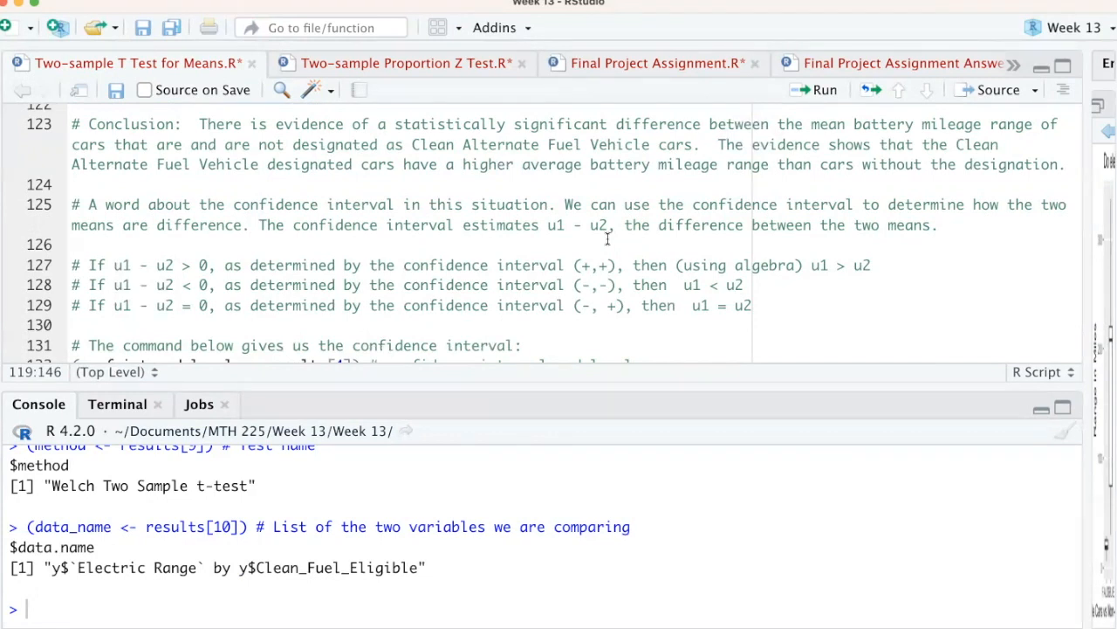
scroll(607, 238, "down", 2)
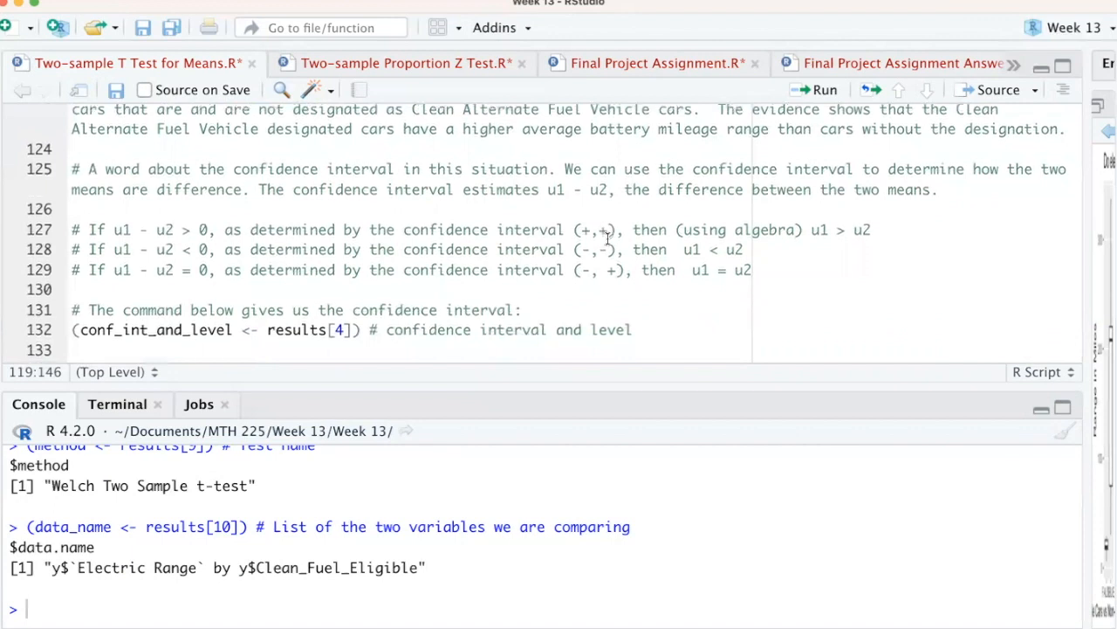
scroll(608, 240, "down", 2)
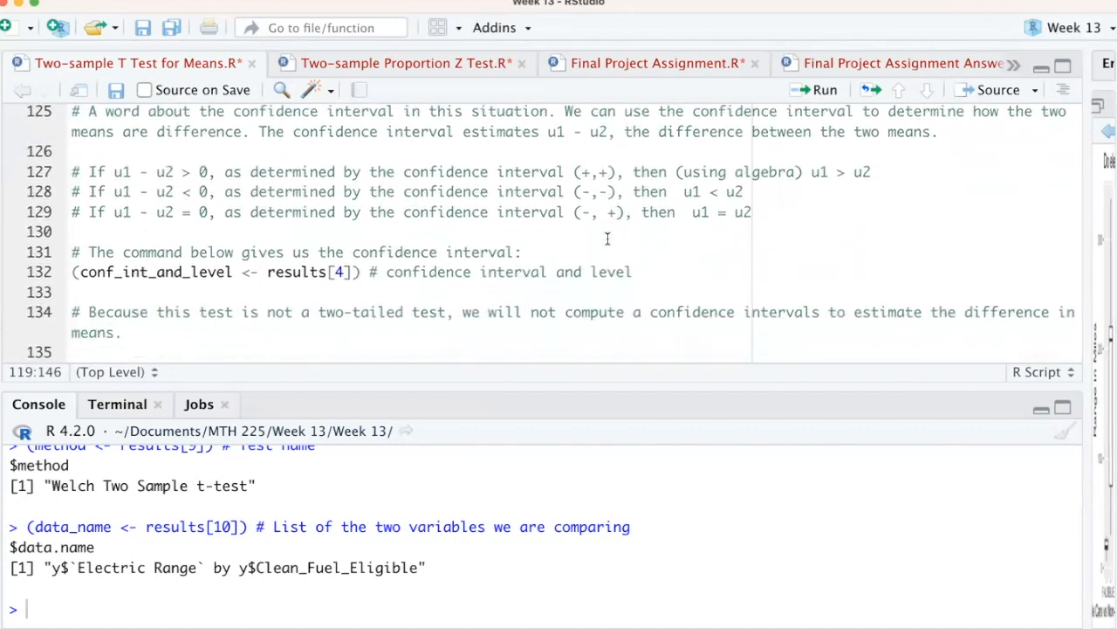
Revisit the t.test call that stores results and check its Electric Range by Clean_Fuel_Eligible formula
scroll(608, 238, "up", 15)
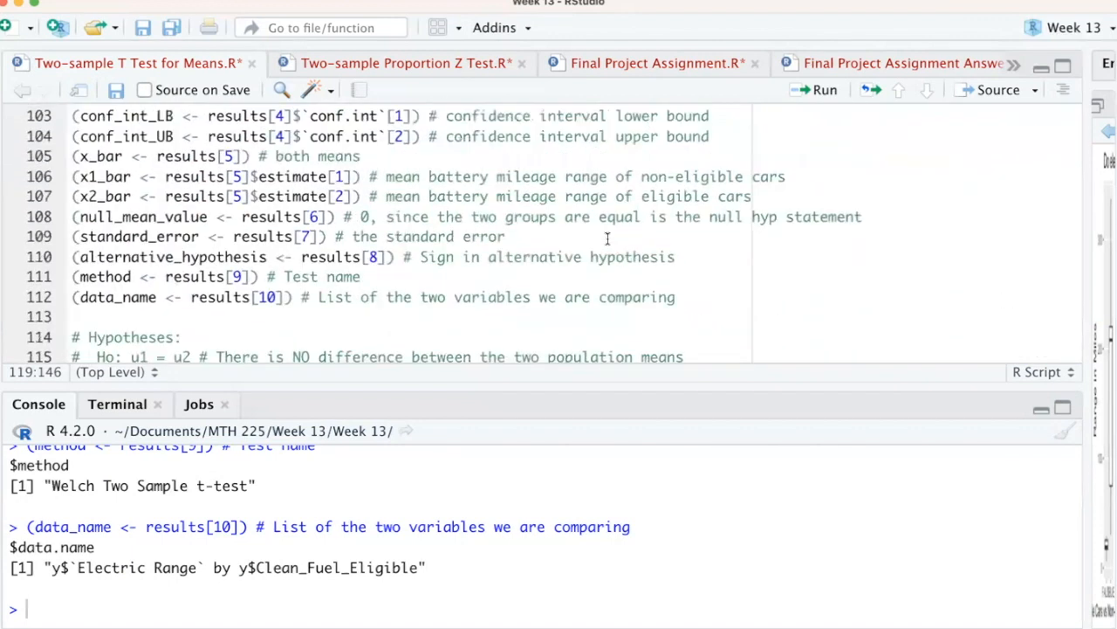
scroll(607, 239, "up", 1)
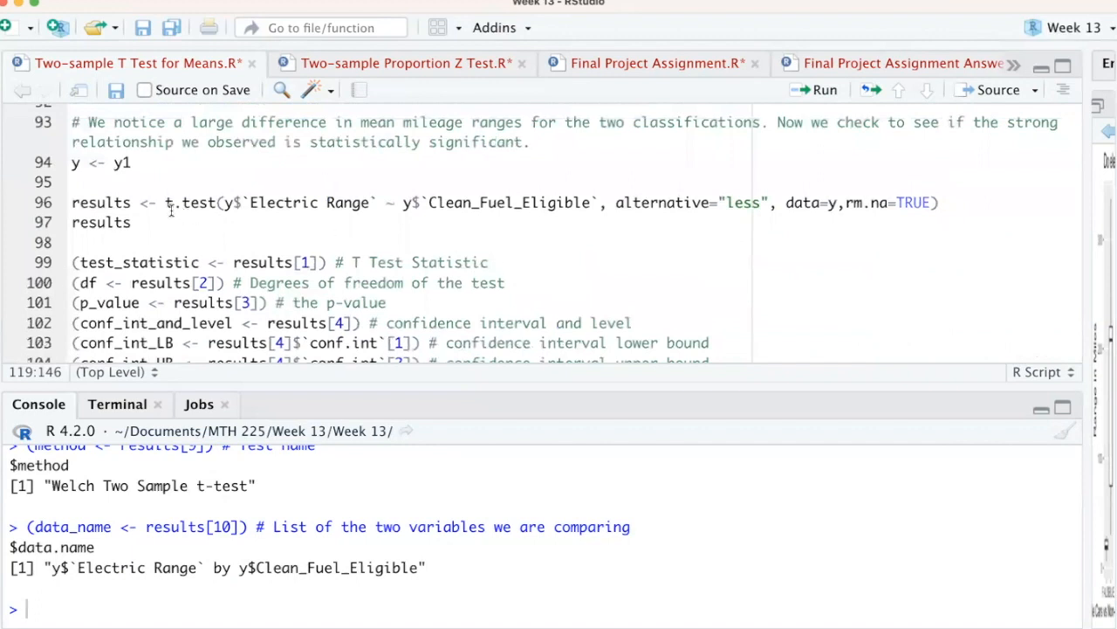
left_click_drag(166, 203, 218, 202)
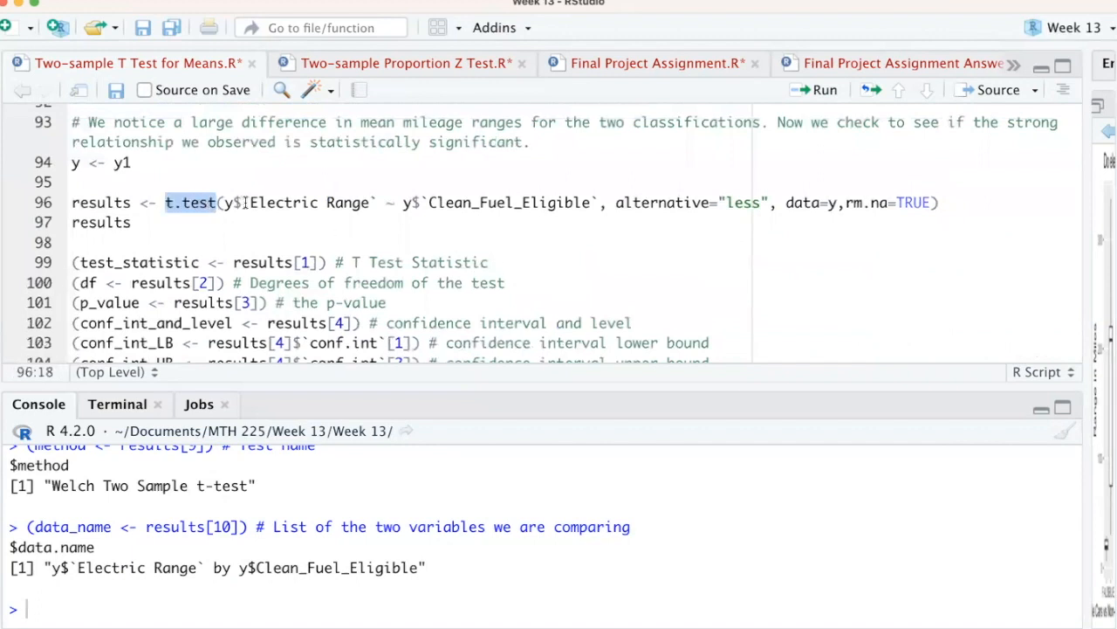
left_click(602, 202)
Examine the comments on how the confidence interval's signs for u1 - u2 indicate which mean is larger or whether they are equal
scroll(602, 201, "down", 15)
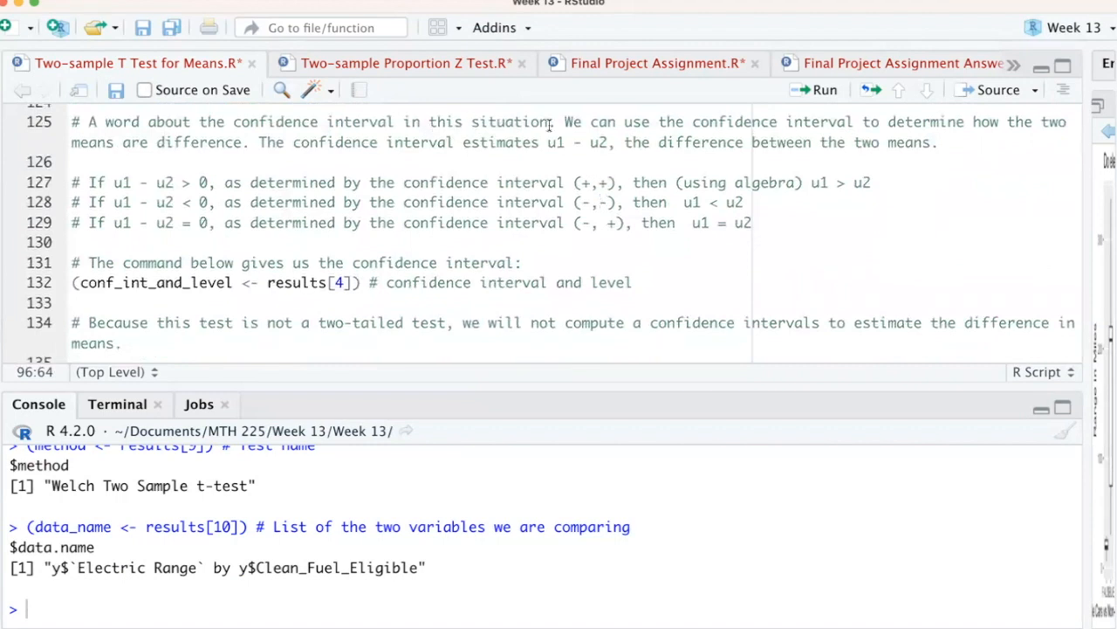
left_click_drag(548, 143, 608, 141)
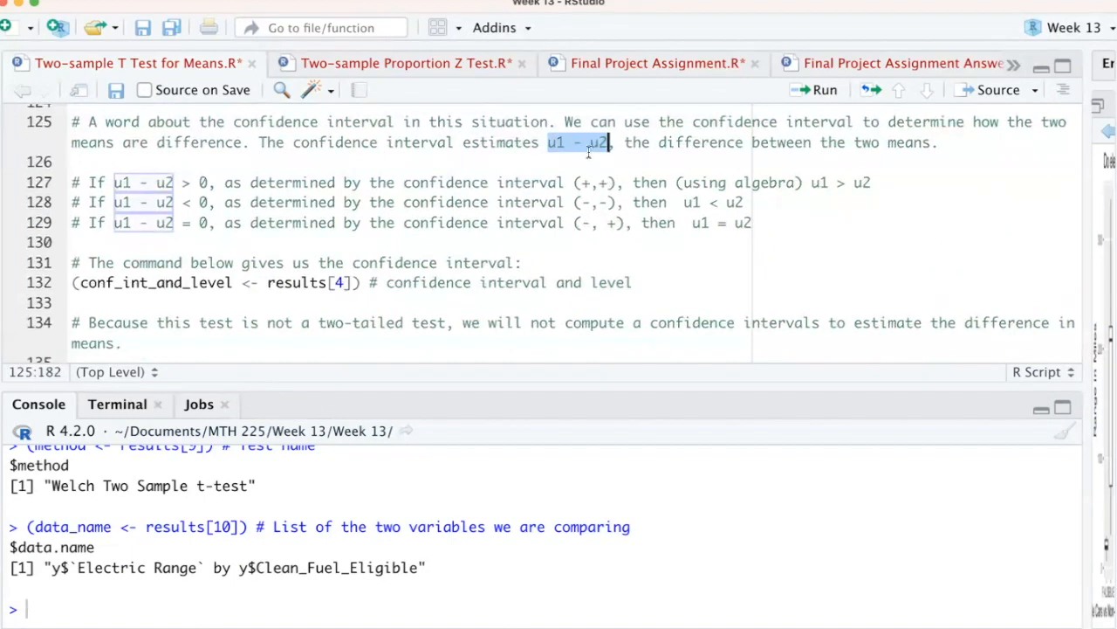
left_click_drag(209, 183, 114, 182)
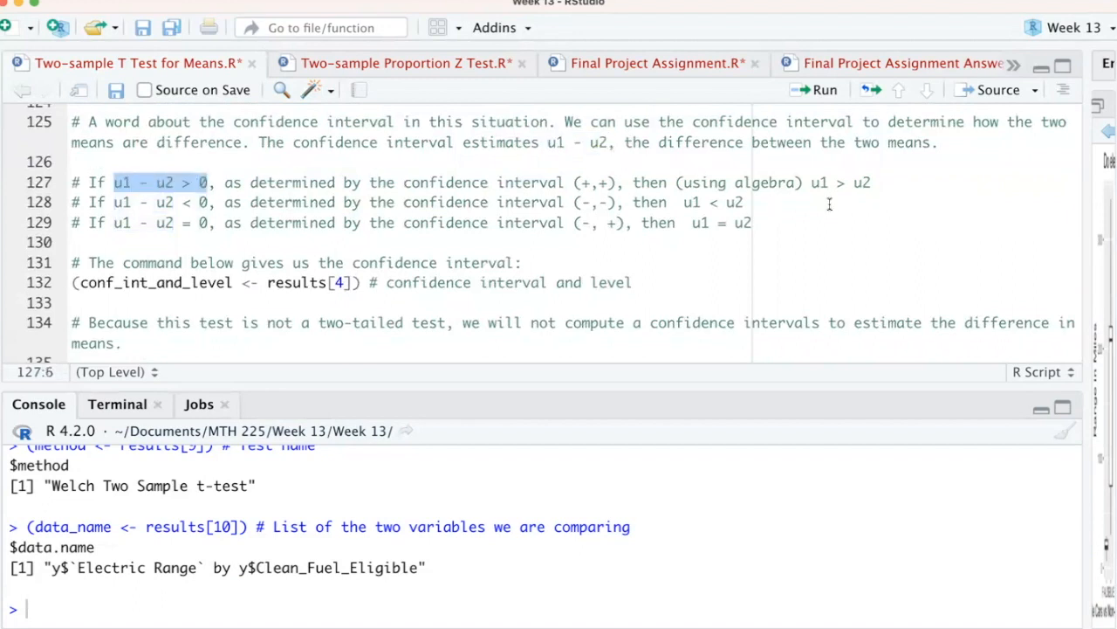
left_click_drag(872, 183, 813, 183)
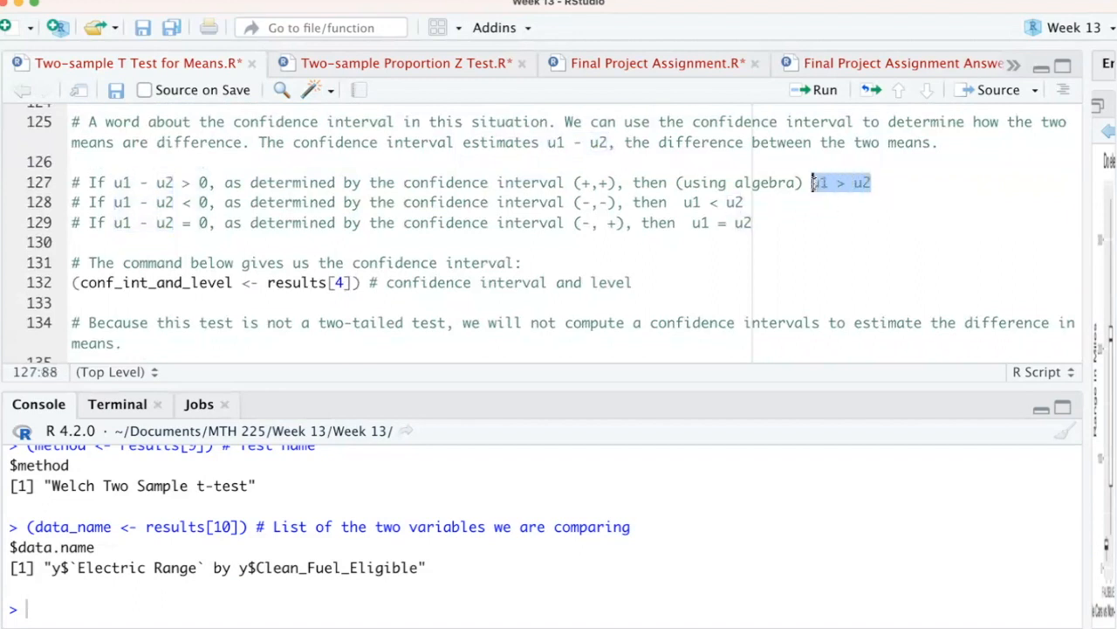
left_click_drag(617, 203, 567, 203)
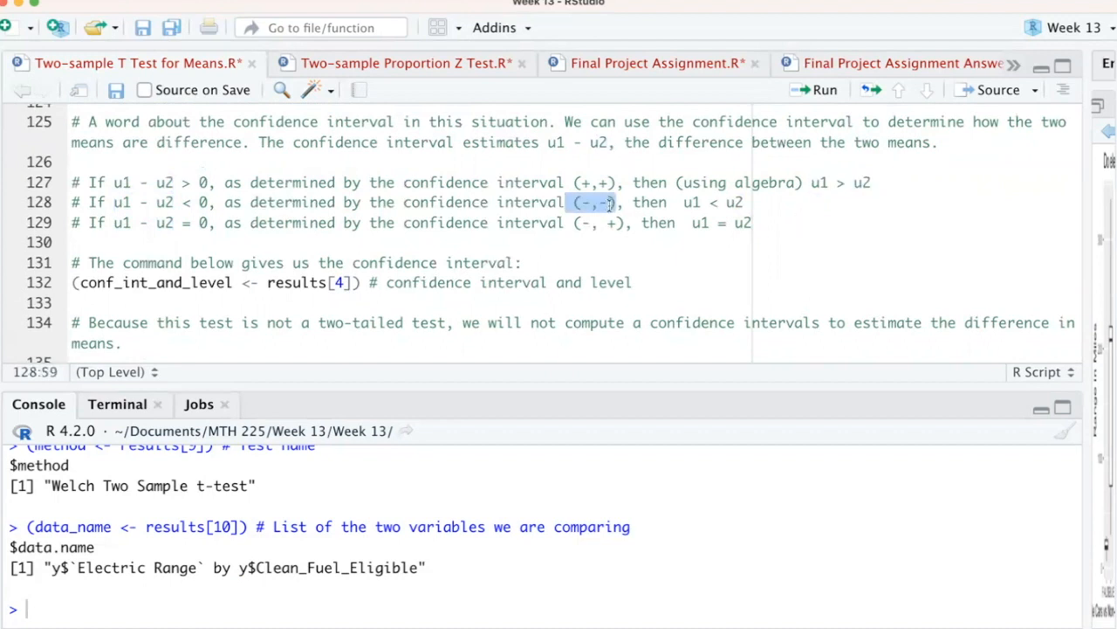
left_click_drag(625, 225, 575, 224)
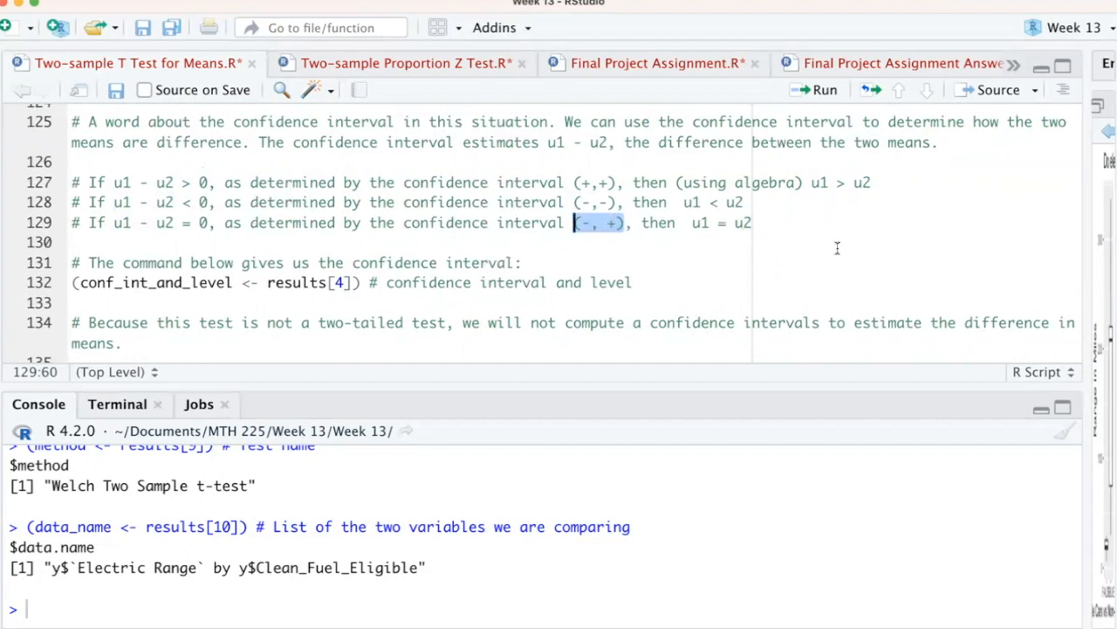
Run the conf_int_and_level line from results[4] under the confidence interval notes, and inspect the interval's lower bound in the output
scroll(837, 248, "down", 1)
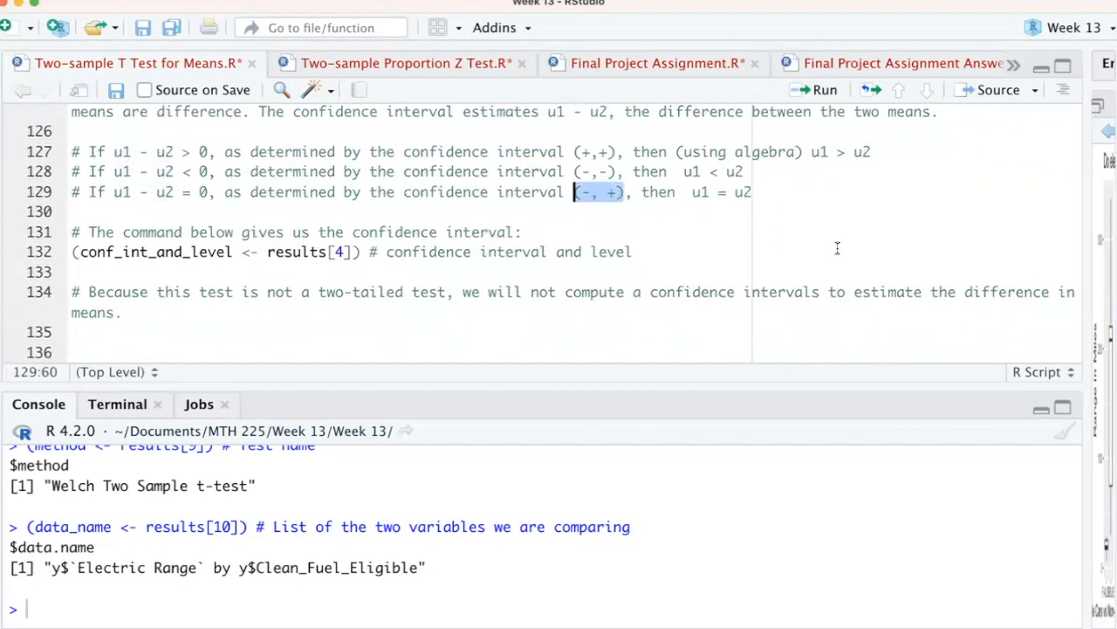
left_click(667, 253)
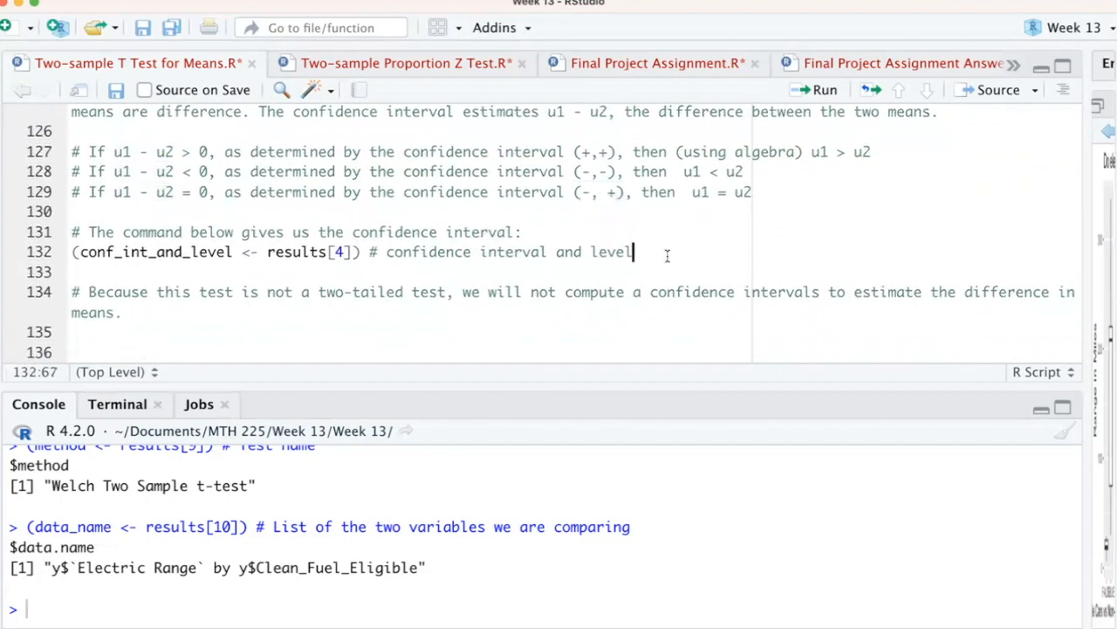
key("ctrl+Return")
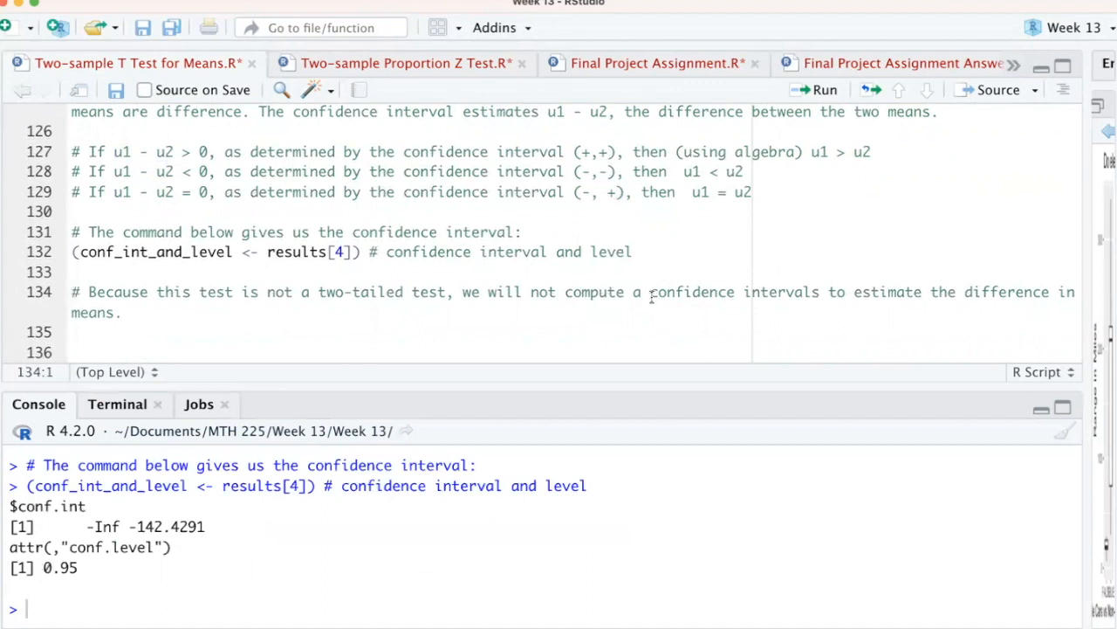
left_click_drag(119, 527, 87, 526)
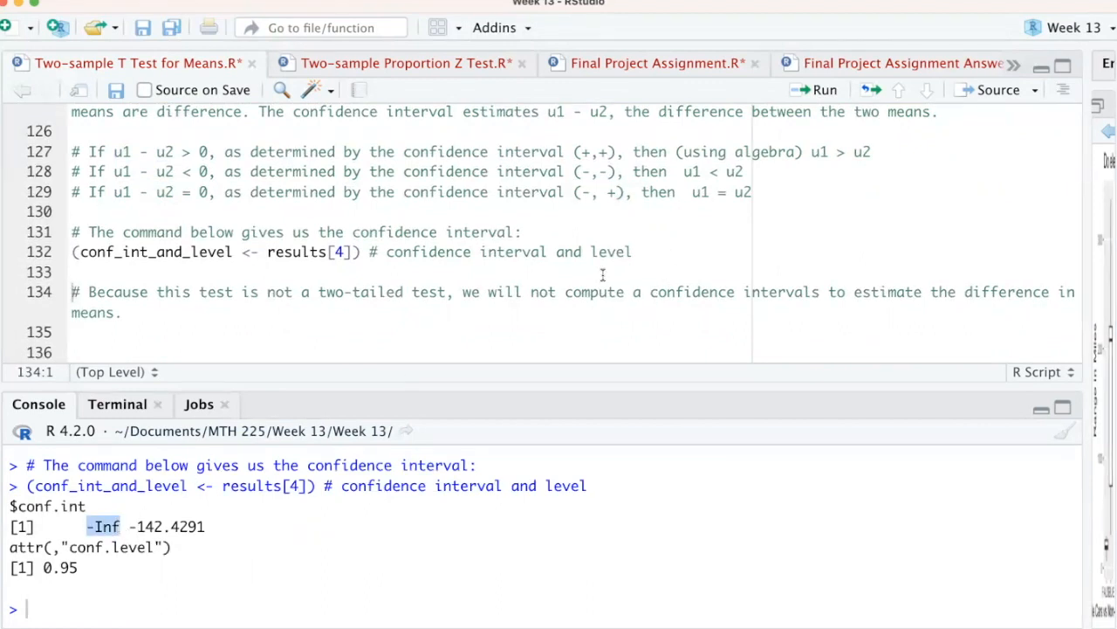